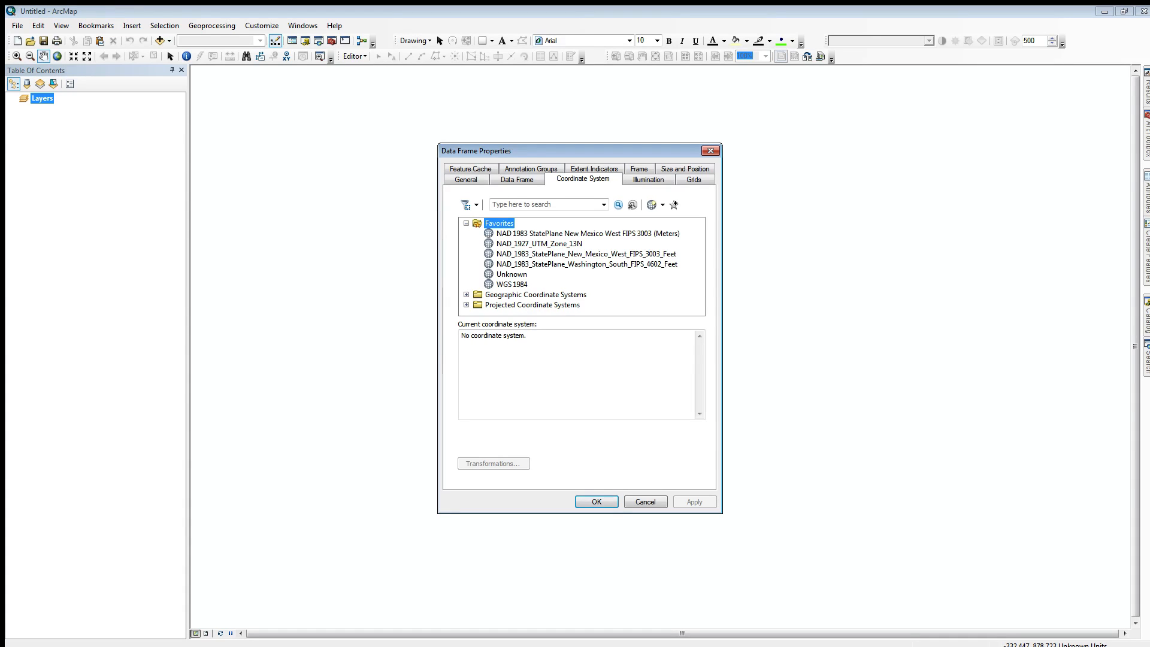
# Set the data frame's coordinate system to NAD 1983 StatePlane New Mexico West FIPS 3003 (Meters) and add PNEZD9_3.csv from the P9_3 folder.
pyautogui.click(587, 234)
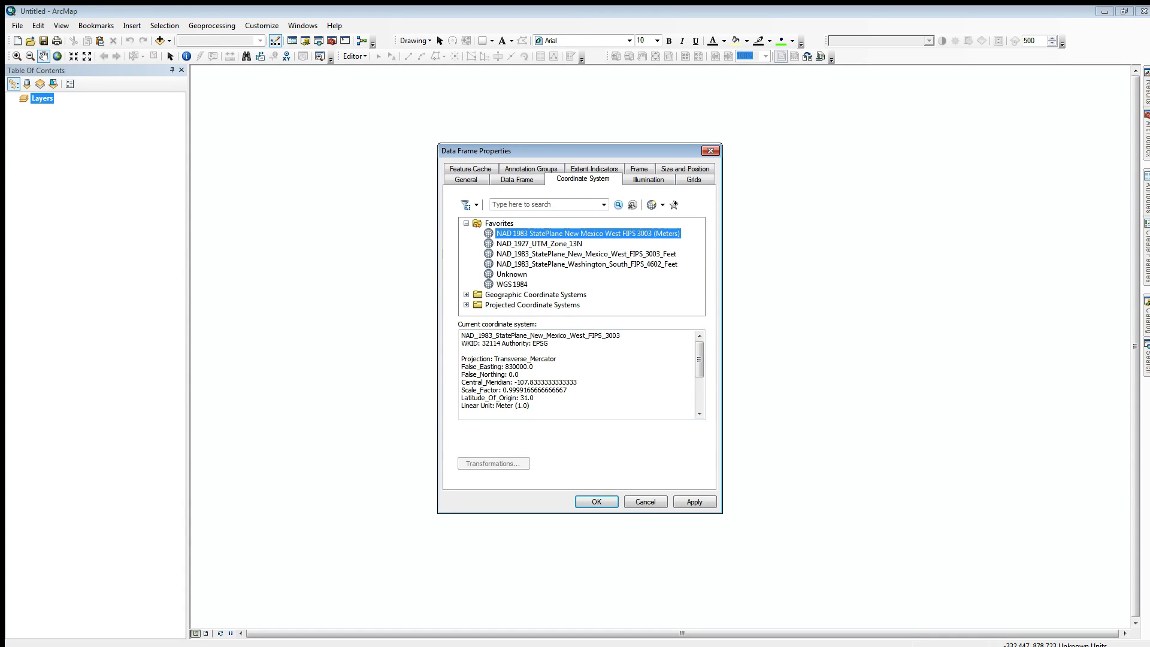
pyautogui.click(596, 501)
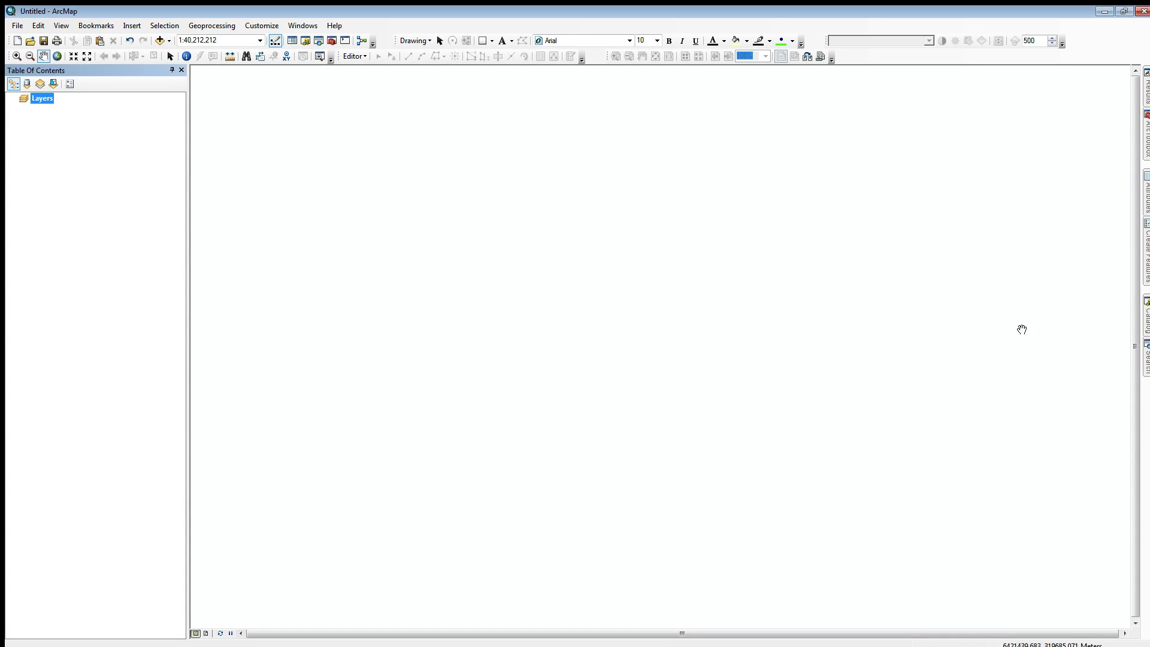
pyautogui.click(1145, 324)
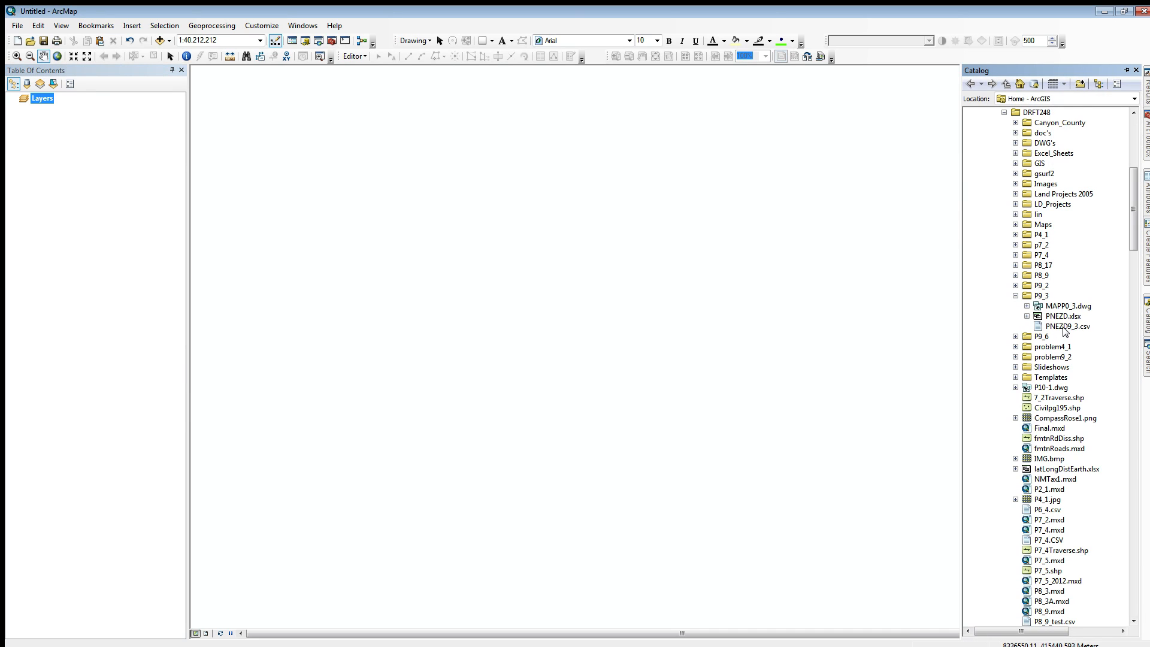
pyautogui.moveTo(1065, 331); pyautogui.dragTo(741, 316)
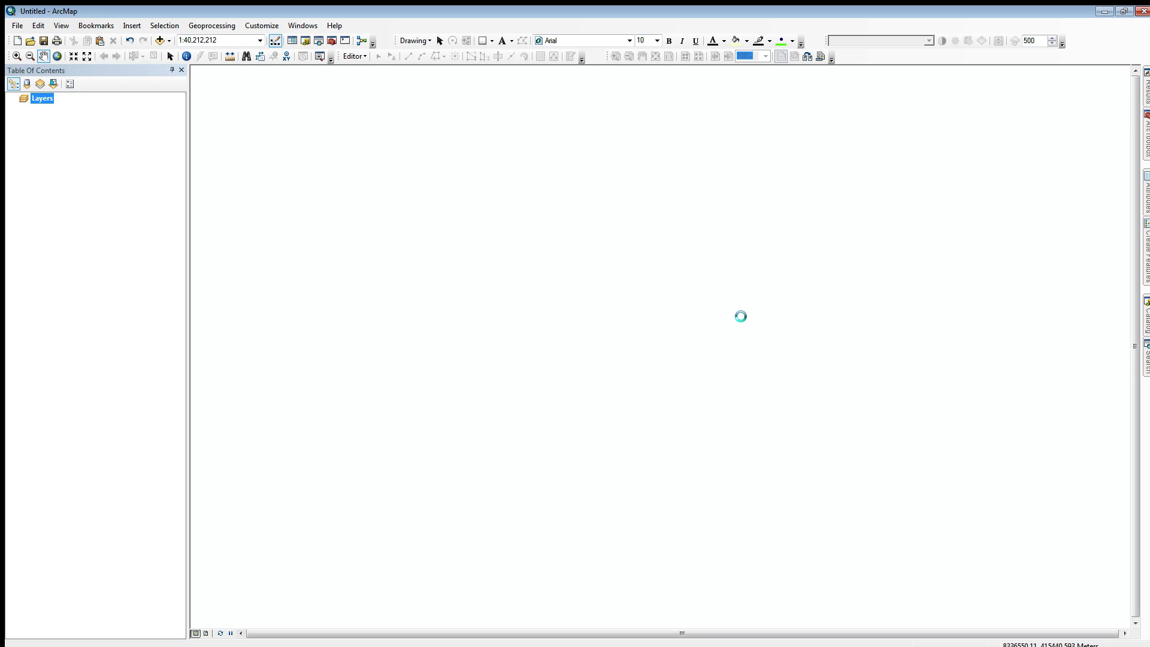
# Open the PNEZD9_3.csv table to examine which fields hold the coordinates, elevations and descriptions, and close it.
pyautogui.click(65, 120)
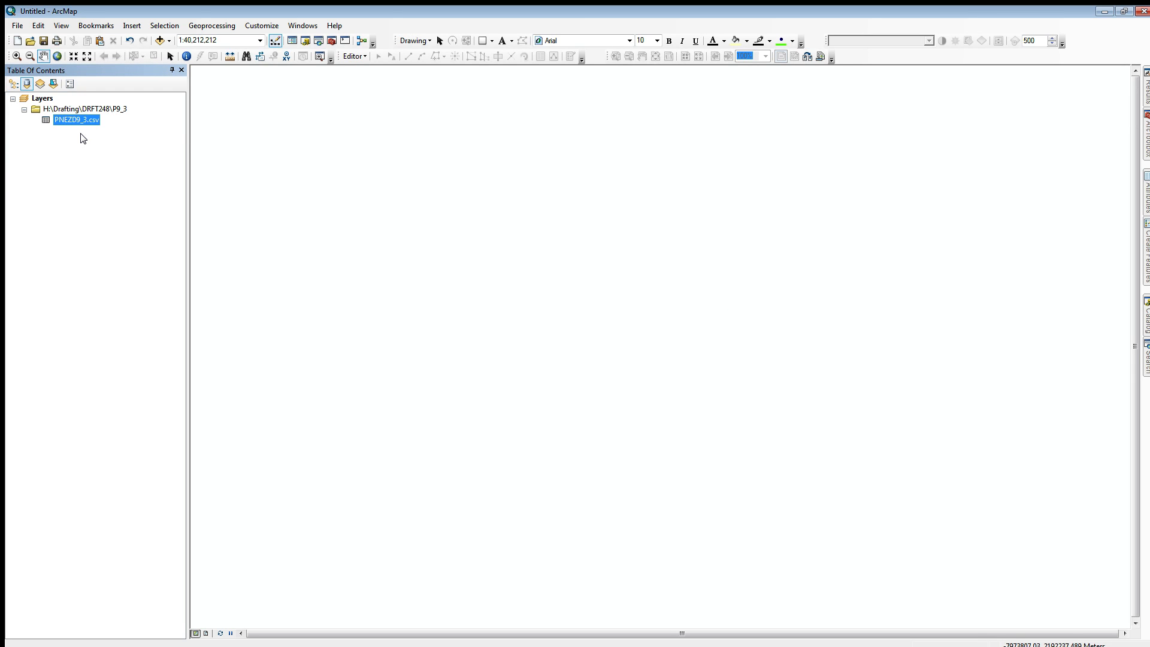
pyautogui.click(89, 128)
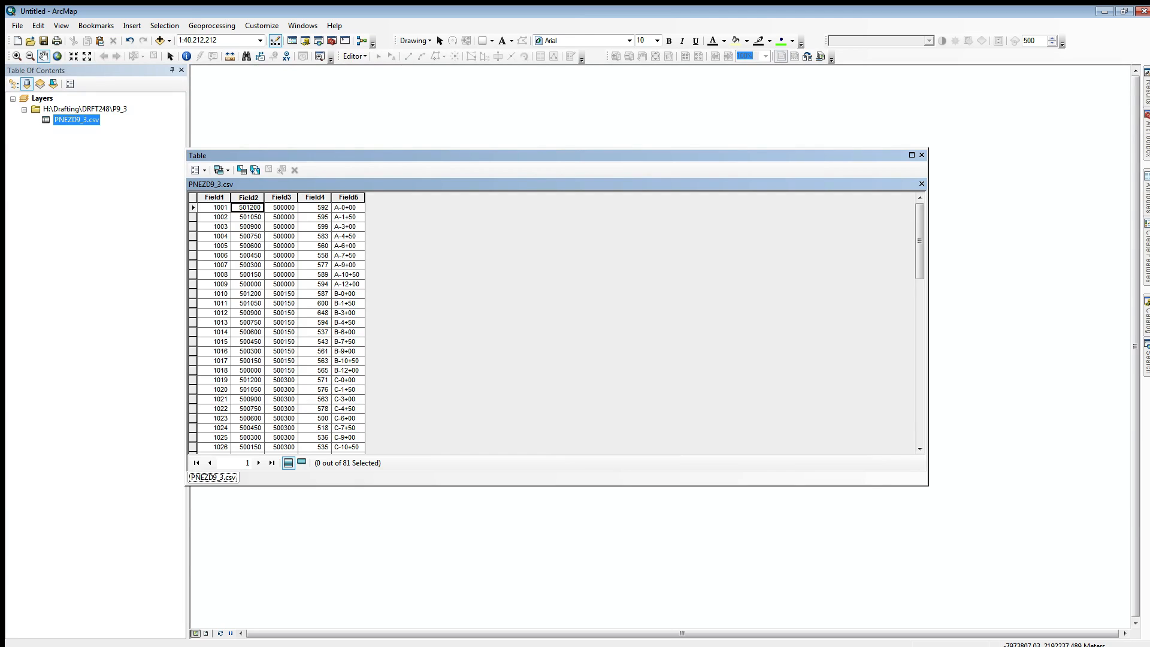
pyautogui.moveTo(539, 156); pyautogui.dragTo(619, 106)
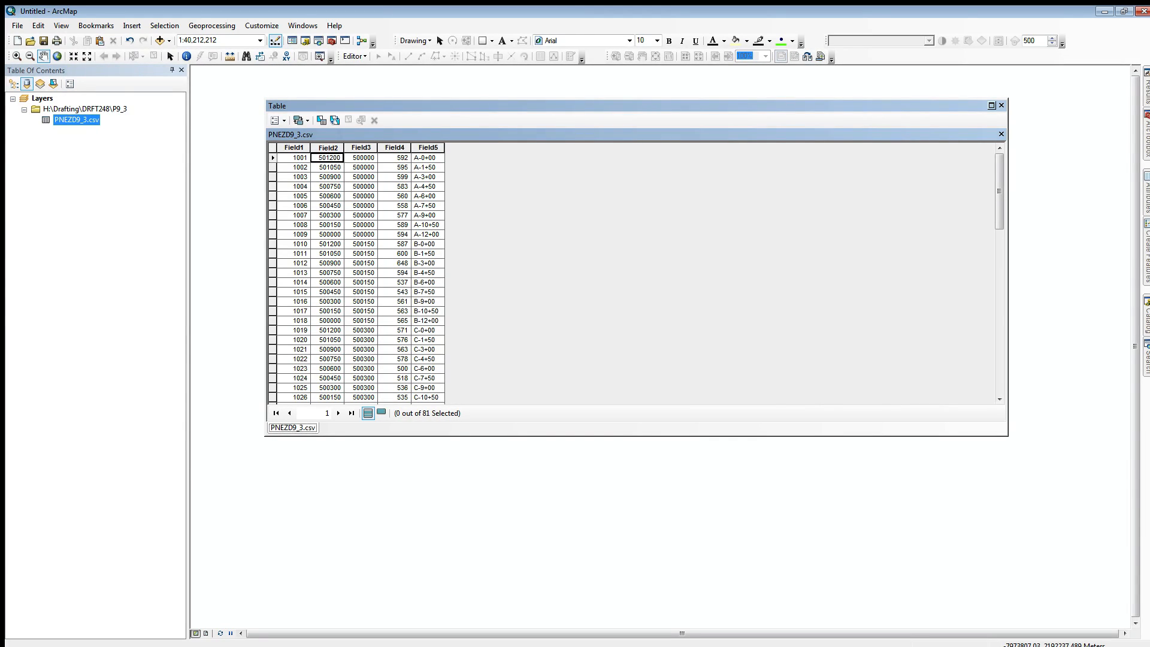
pyautogui.click(1001, 105)
# Display the PNEZD9_3.csv table as XY data, with Field3 as the X field and Field2 as the Y field.
pyautogui.rightClick(75, 119)
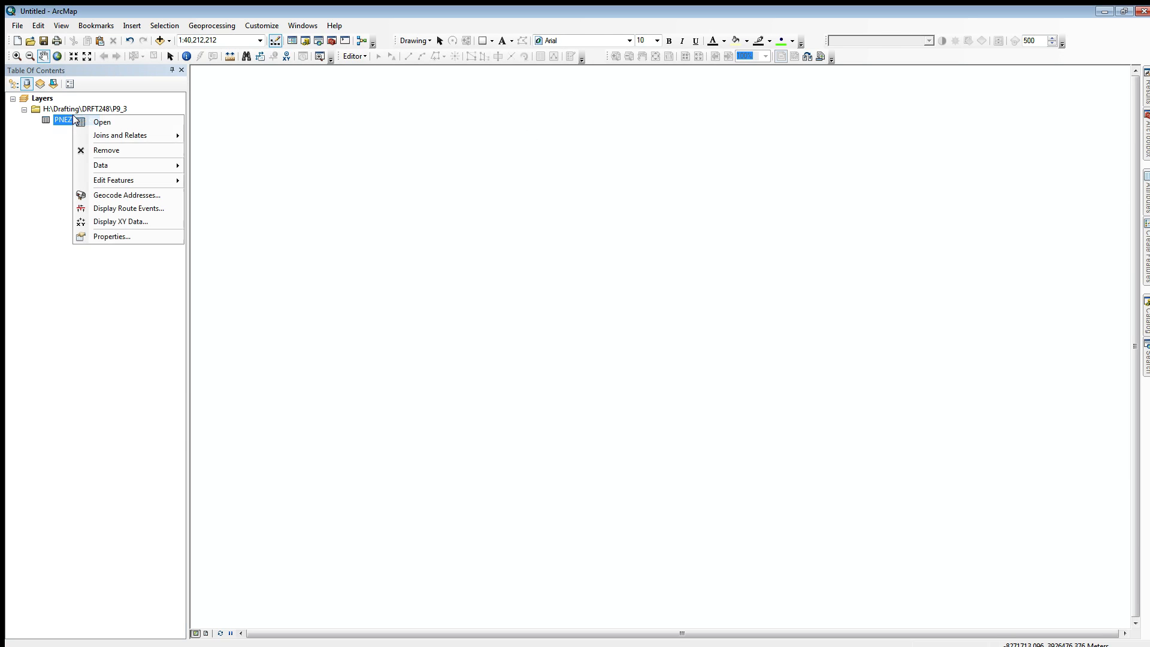
pyautogui.click(127, 222)
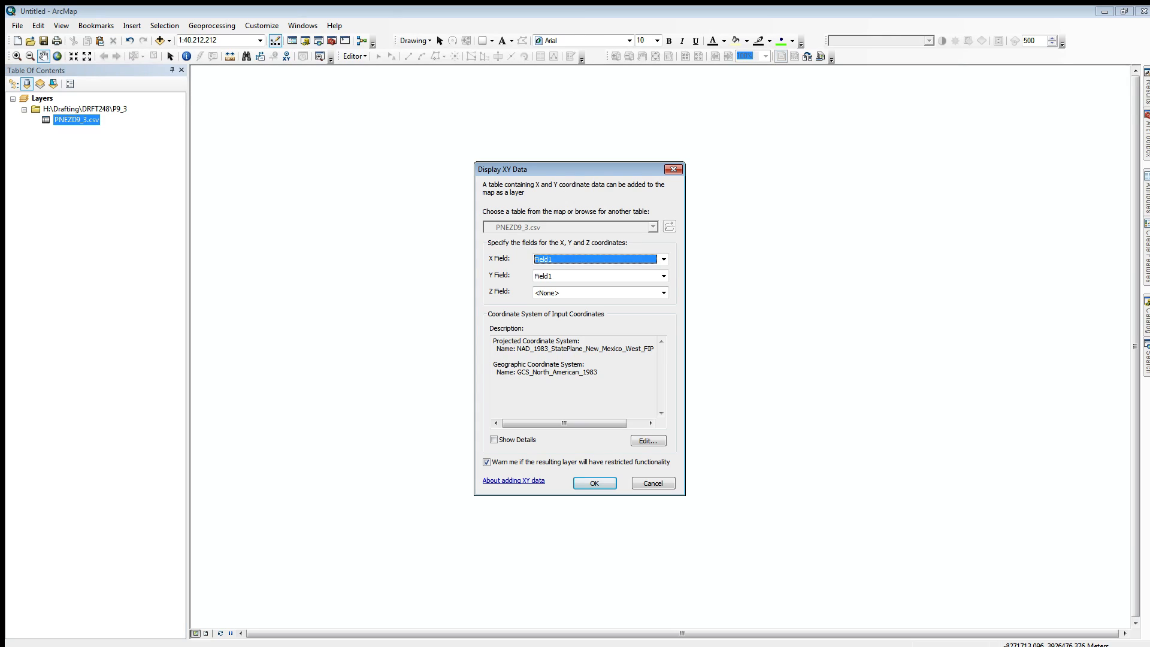
pyautogui.click(664, 258)
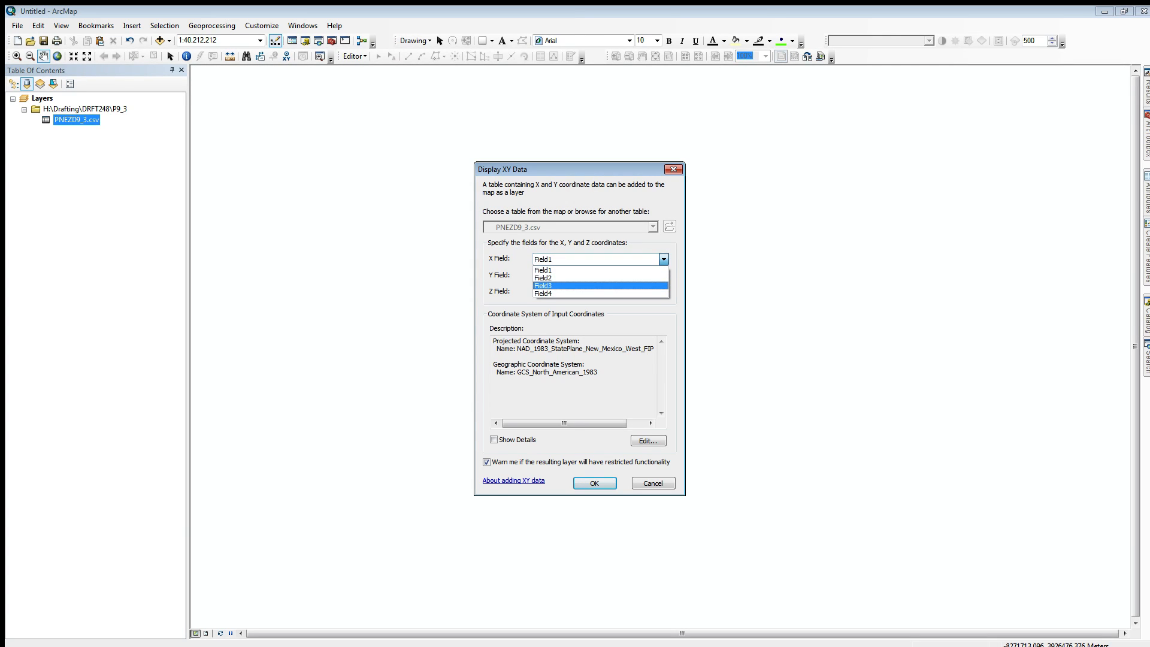
pyautogui.click(542, 286)
pyautogui.click(664, 276)
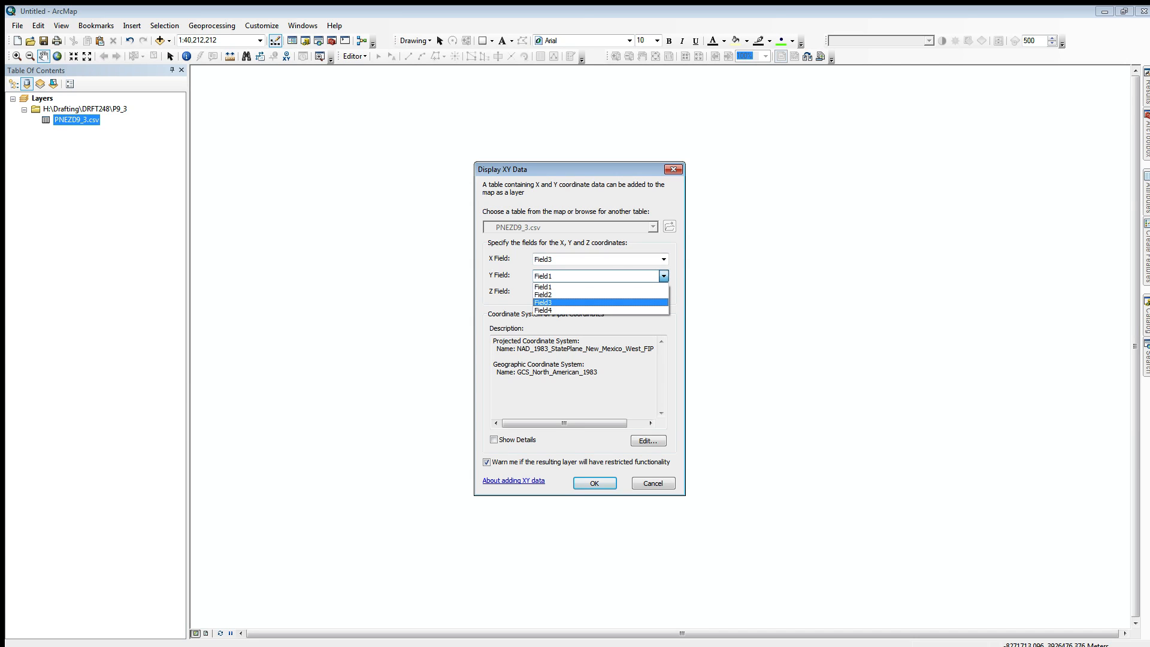
pyautogui.click(599, 295)
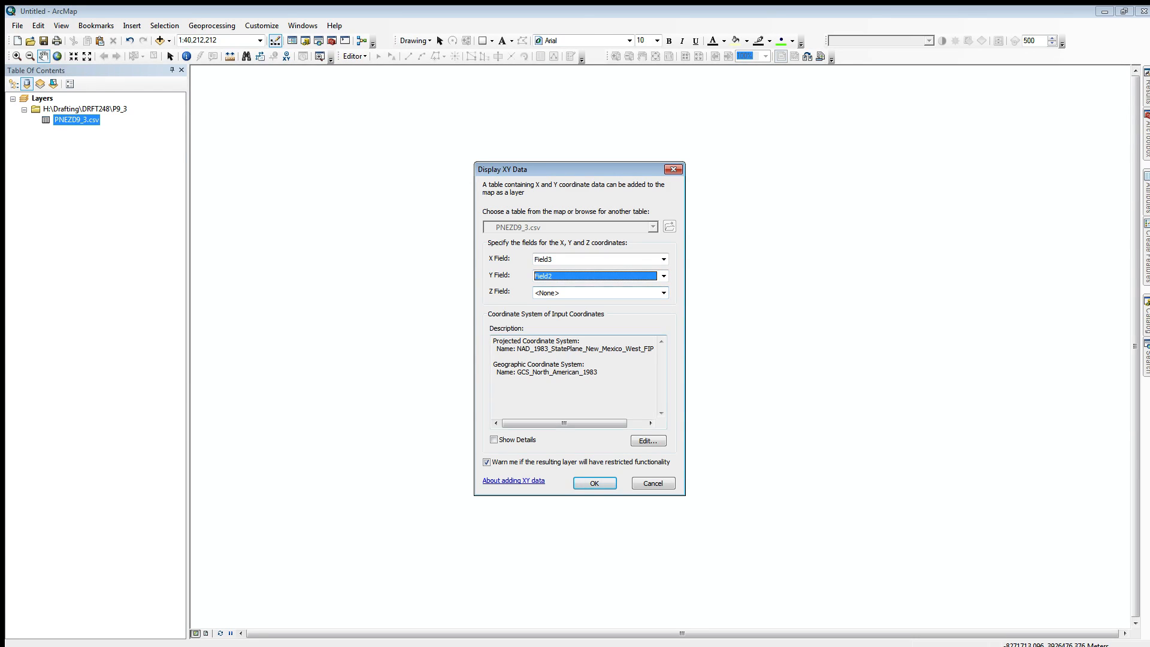
pyautogui.click(595, 484)
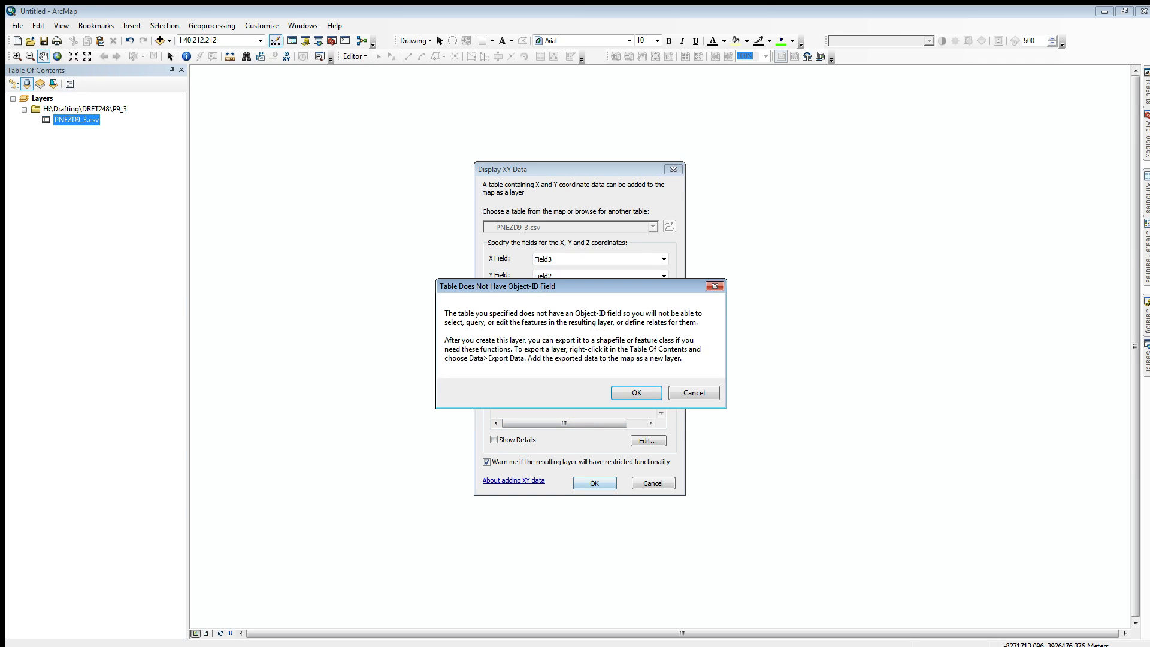
pyautogui.click(629, 391)
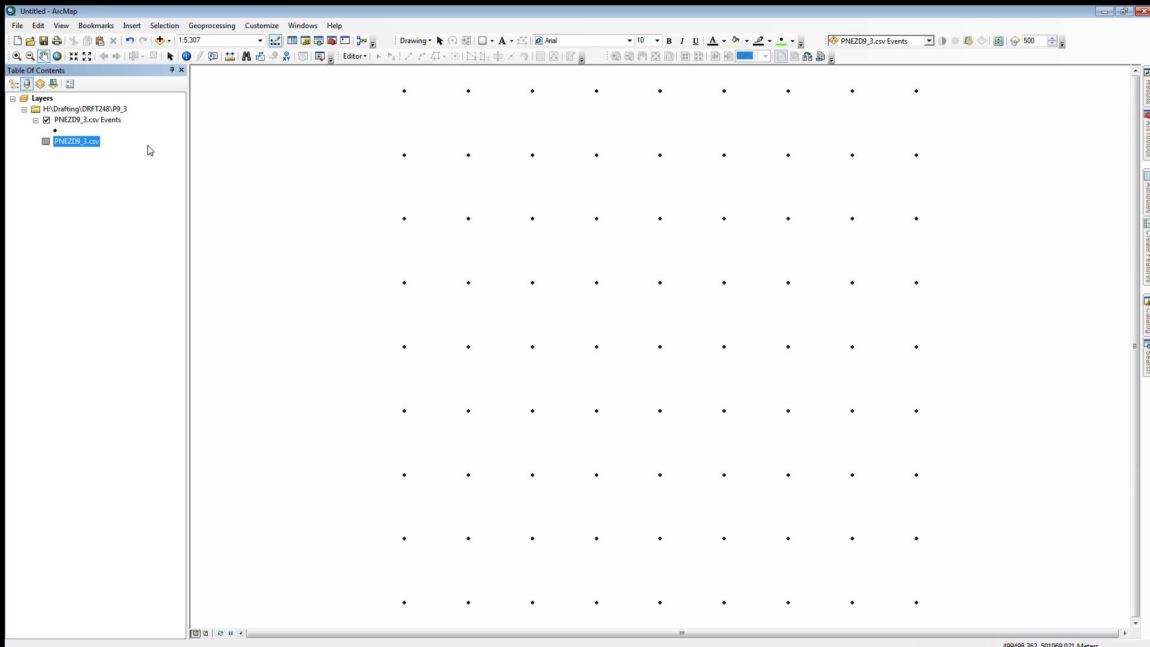
pyautogui.rightClick(73, 142)
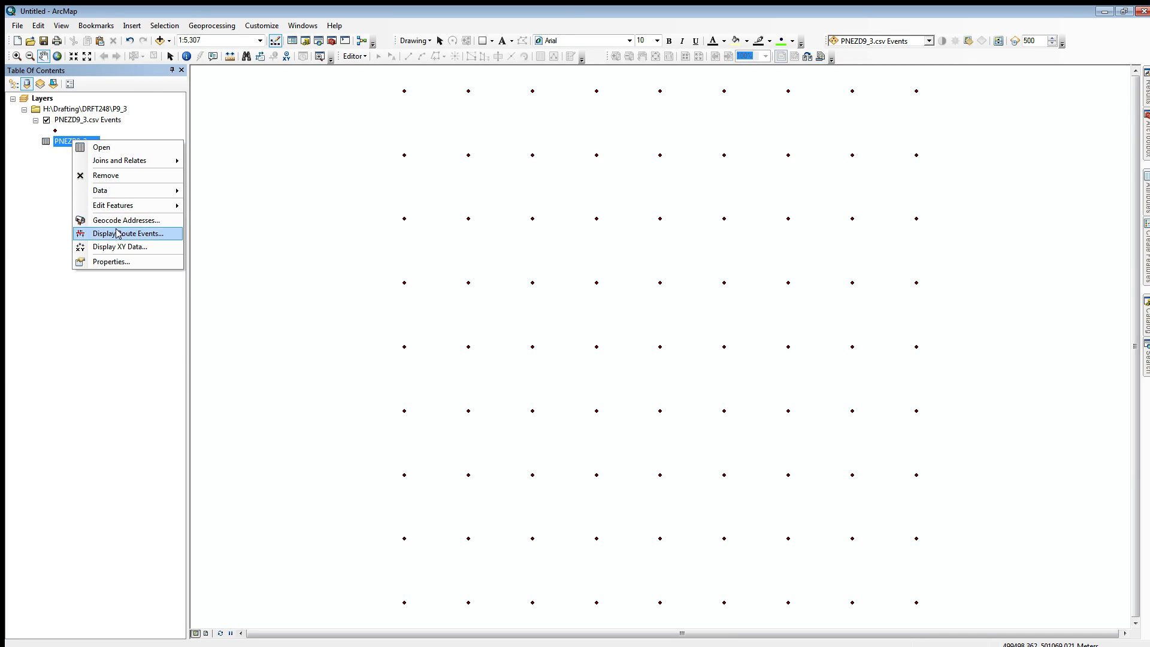
pyautogui.click(123, 262)
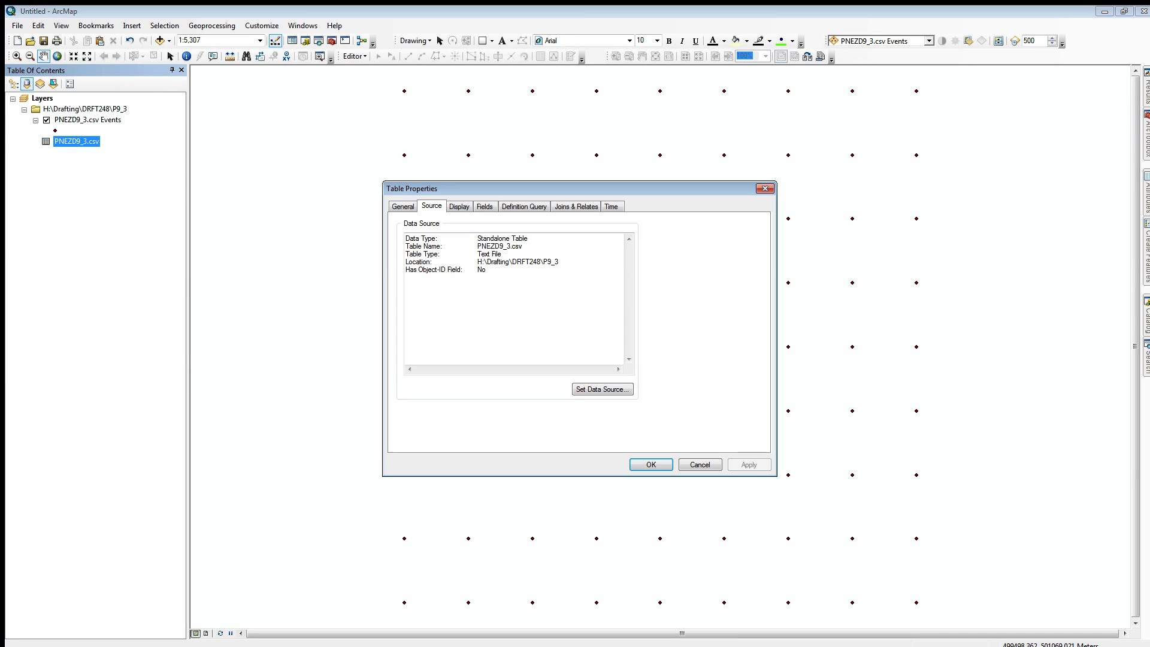
pyautogui.click(765, 188)
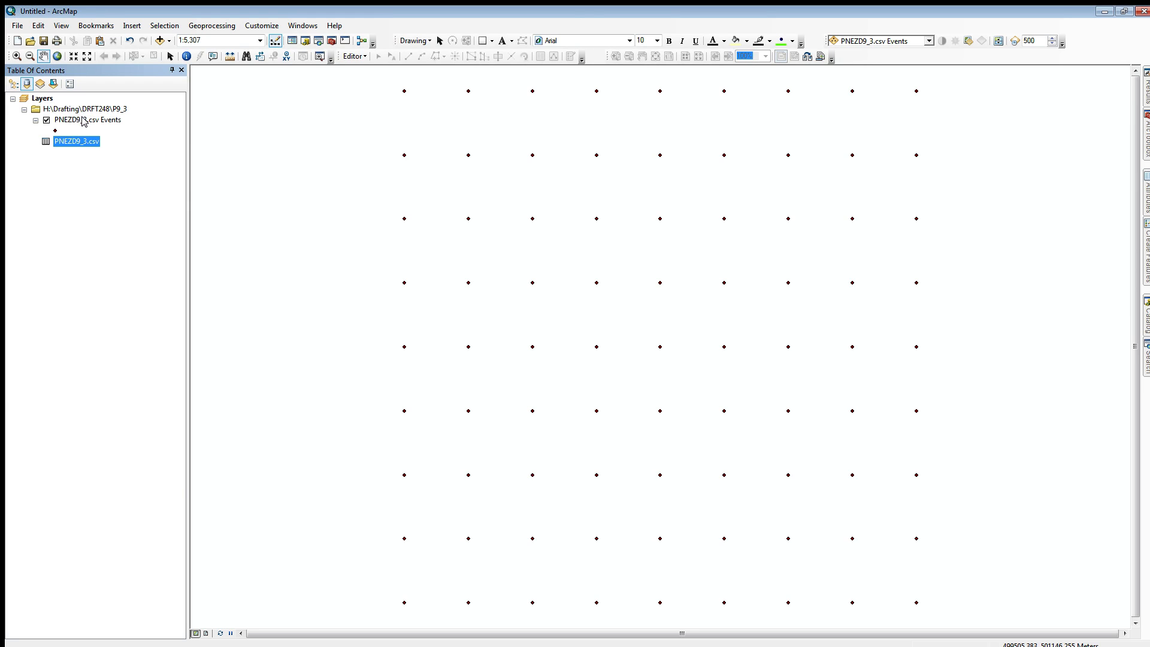
# Turn on labels for the PNEZD9_3.csv Events layer using Field5 as the label field.
pyautogui.click(81, 119)
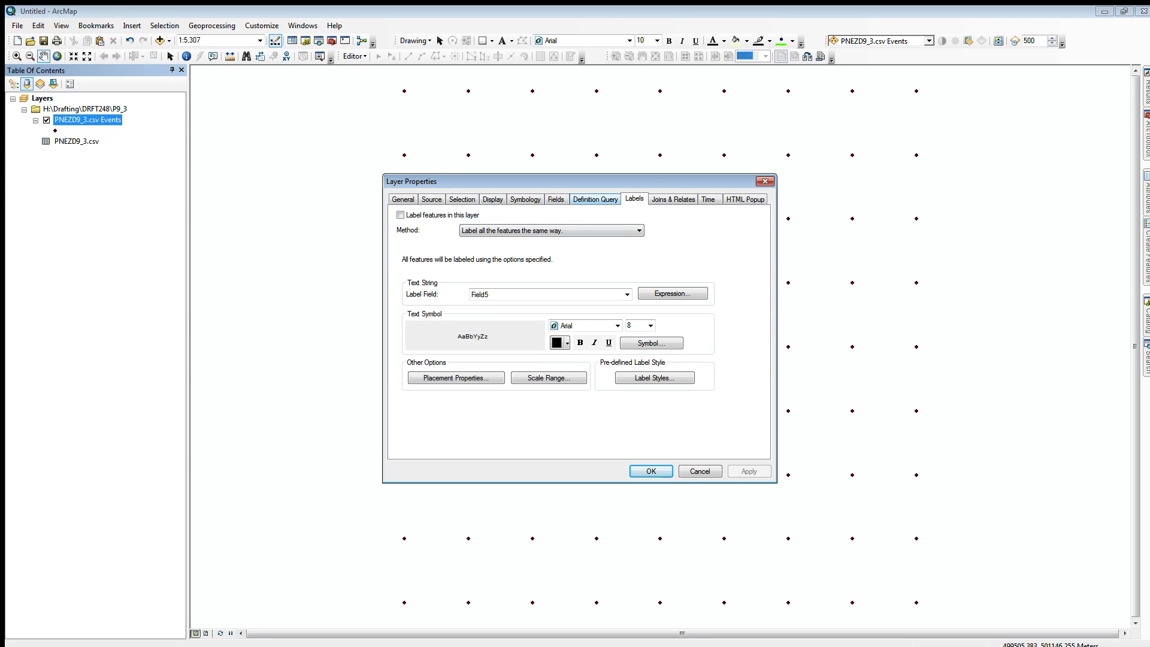
pyautogui.click(400, 215)
pyautogui.click(626, 294)
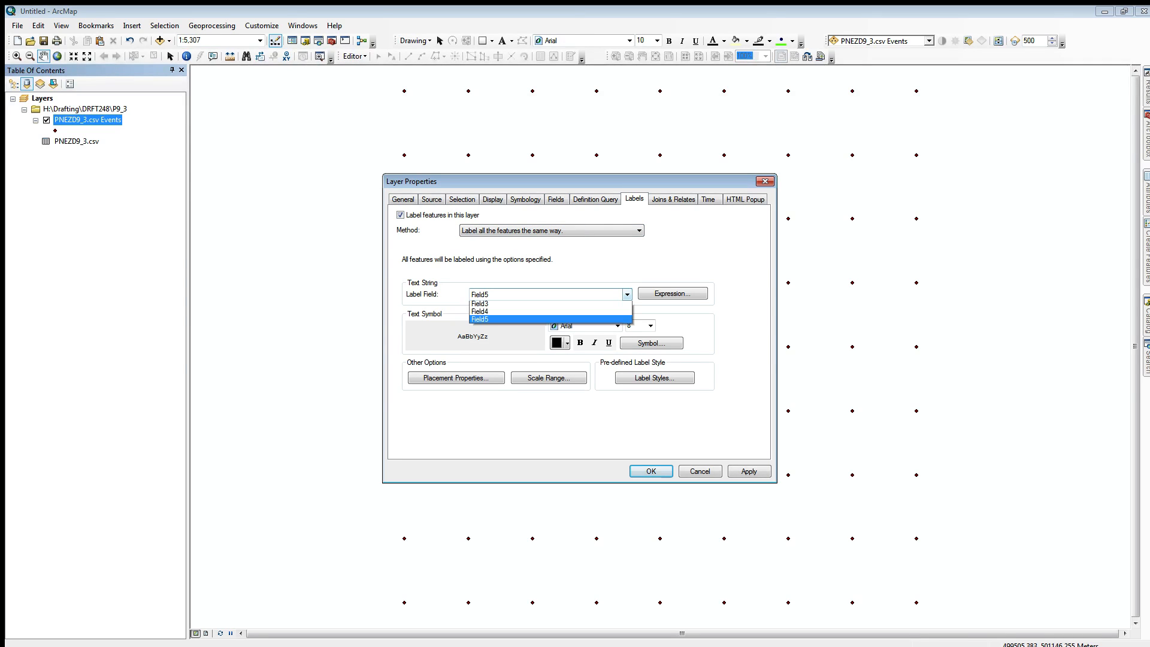
pyautogui.click(560, 337)
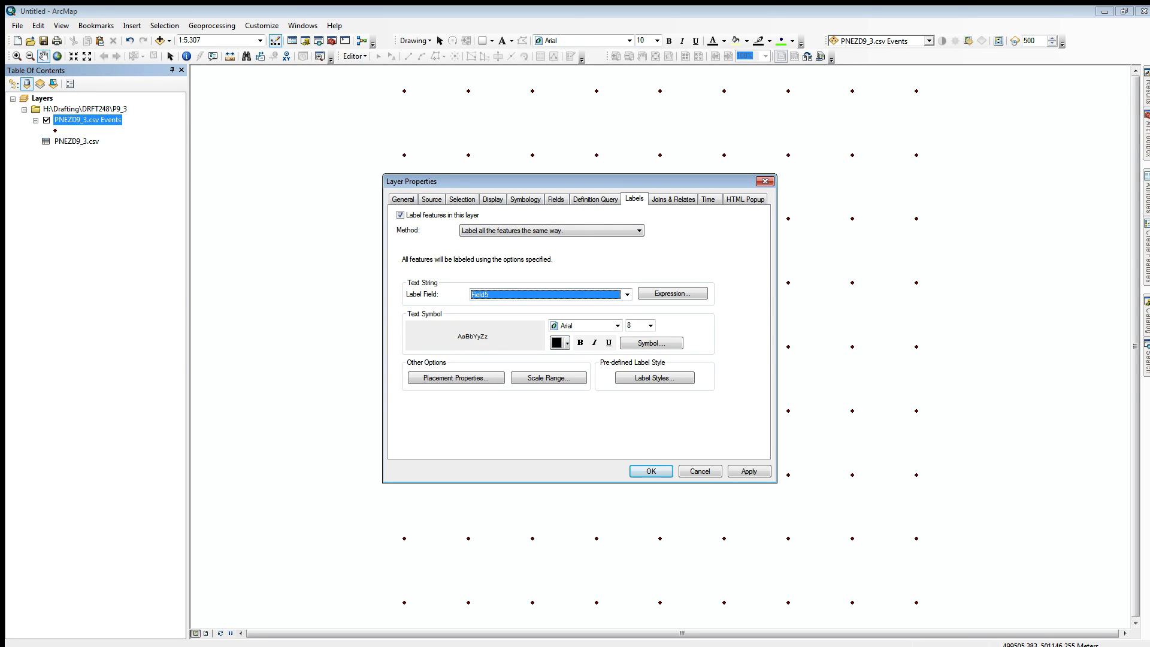
pyautogui.click(652, 471)
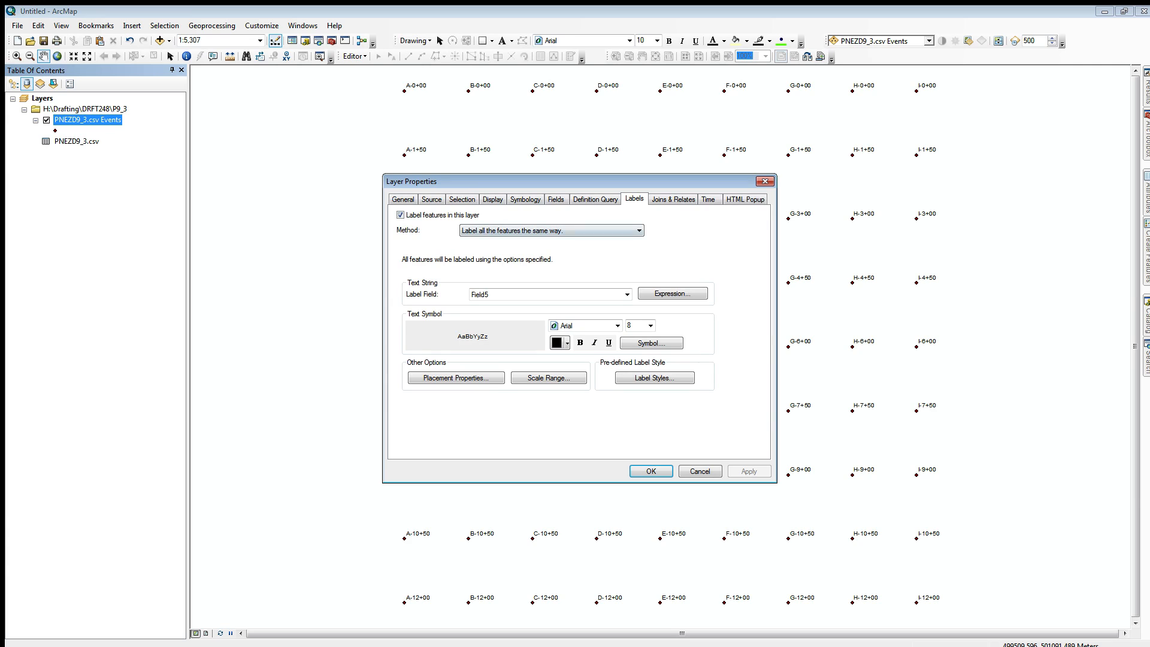
# Extend the layer's label expression to [Field5]&[Field4] & "'" and verify it.
pyautogui.click(672, 293)
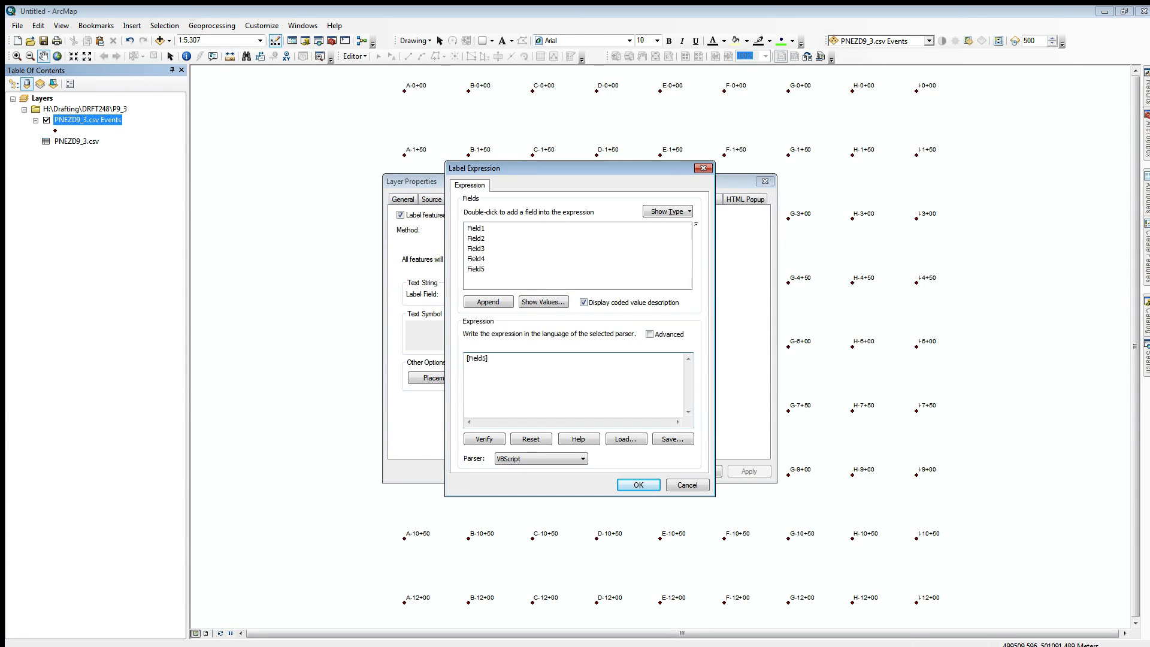
pyautogui.write('&')
pyautogui.doubleClick(476, 259)
pyautogui.write('& "')
pyautogui.write('"')
pyautogui.click(484, 439)
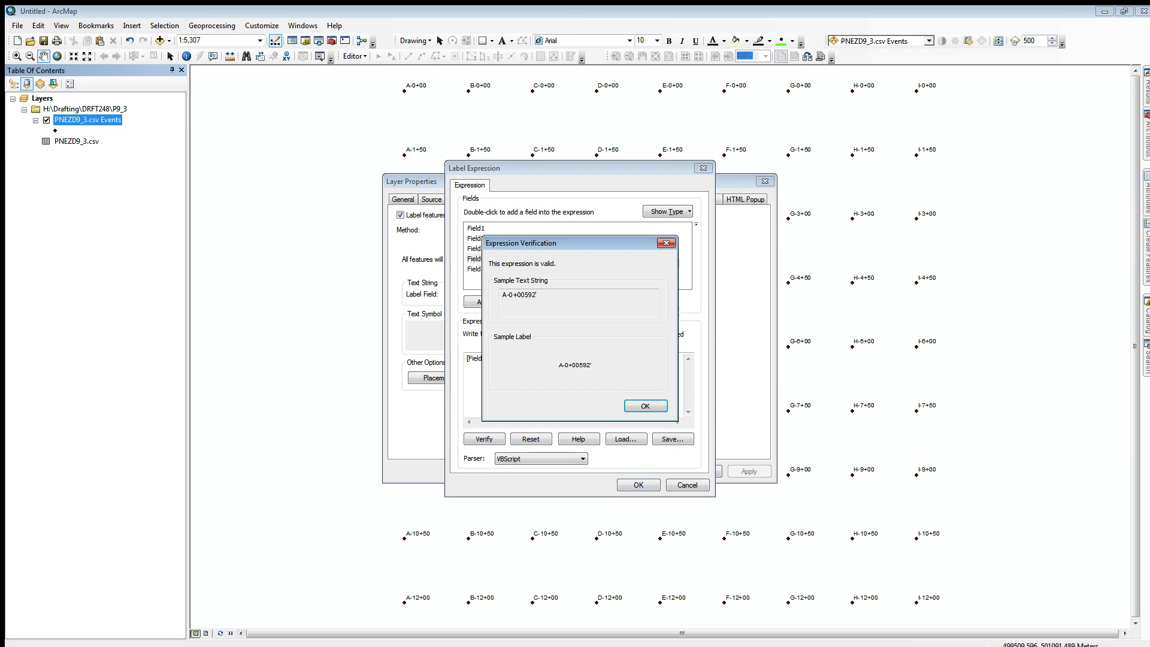
pyautogui.click(646, 406)
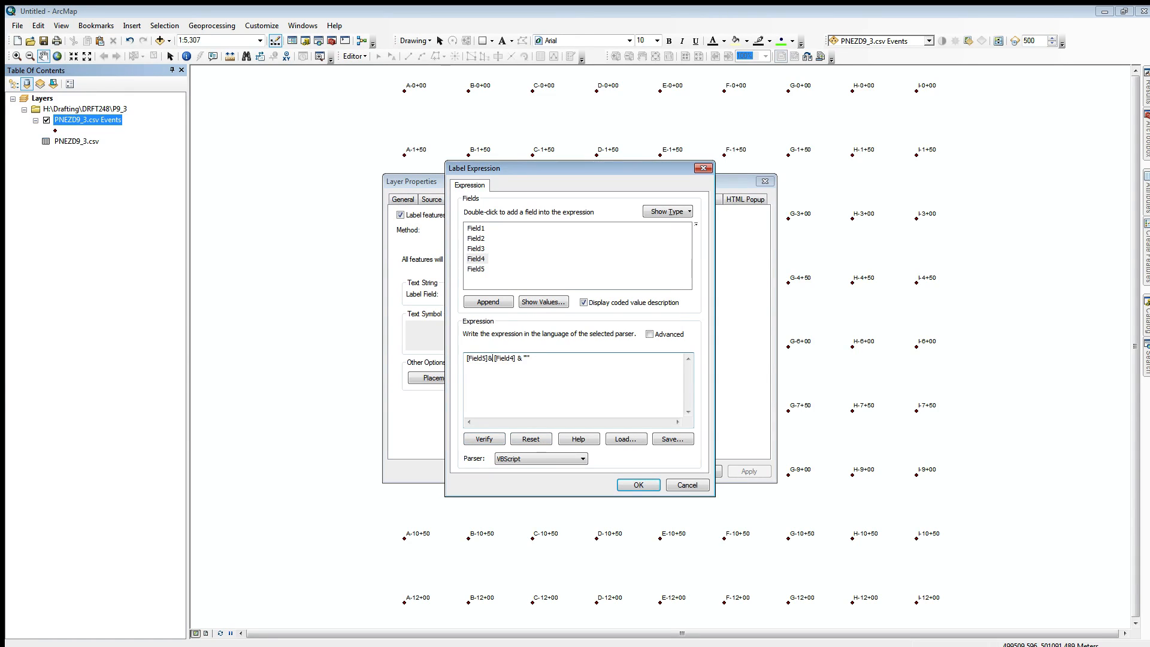
# Insert vbnewline & between the two fields in the label expression, verify it and apply the stacked labels to the layer.
pyautogui.write('vbnewline &')
pyautogui.click(484, 439)
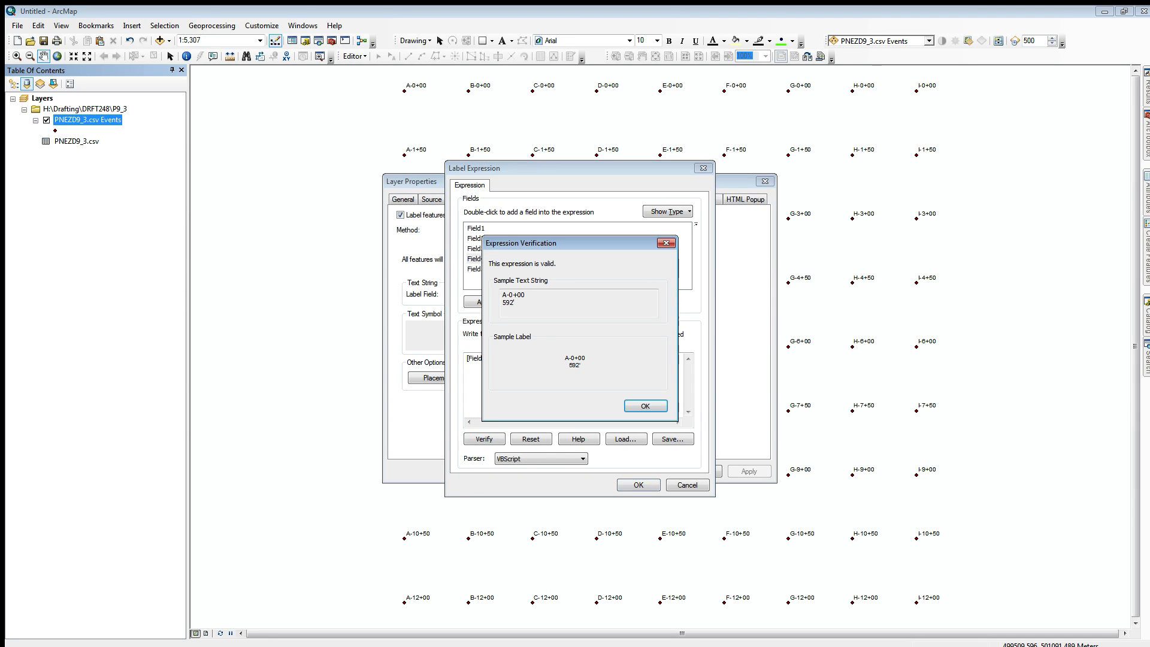
pyautogui.click(645, 406)
pyautogui.click(639, 485)
pyautogui.click(649, 471)
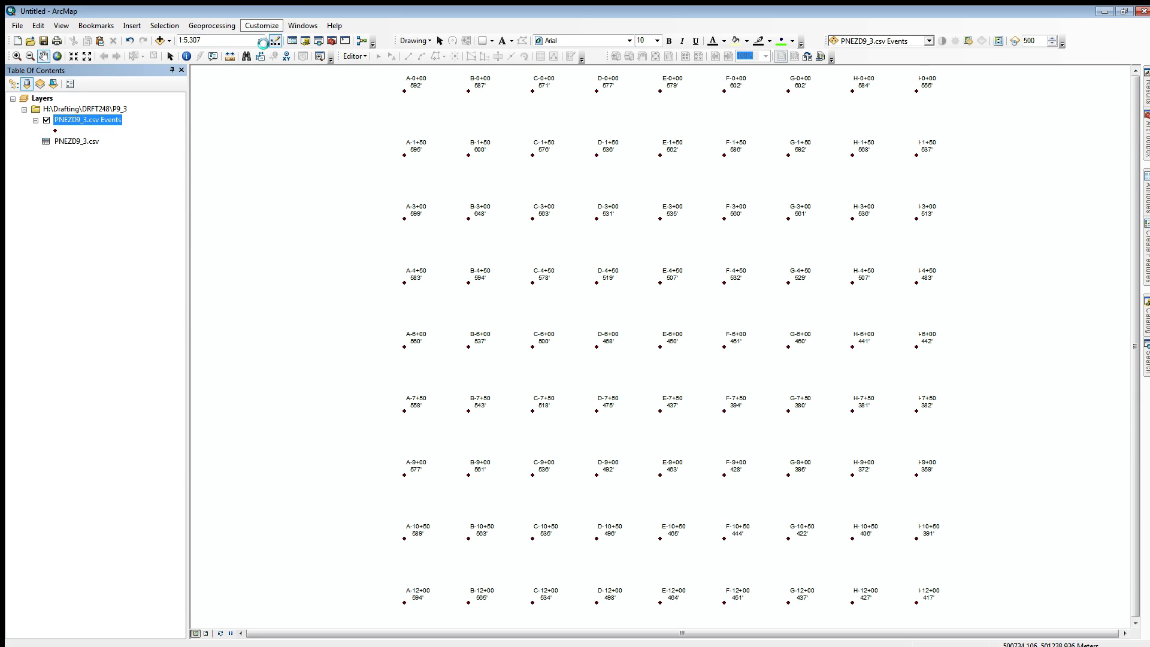
# Check which extensions are enabled, including 3D Analyst and Spatial Analyst.
pyautogui.click(262, 25)
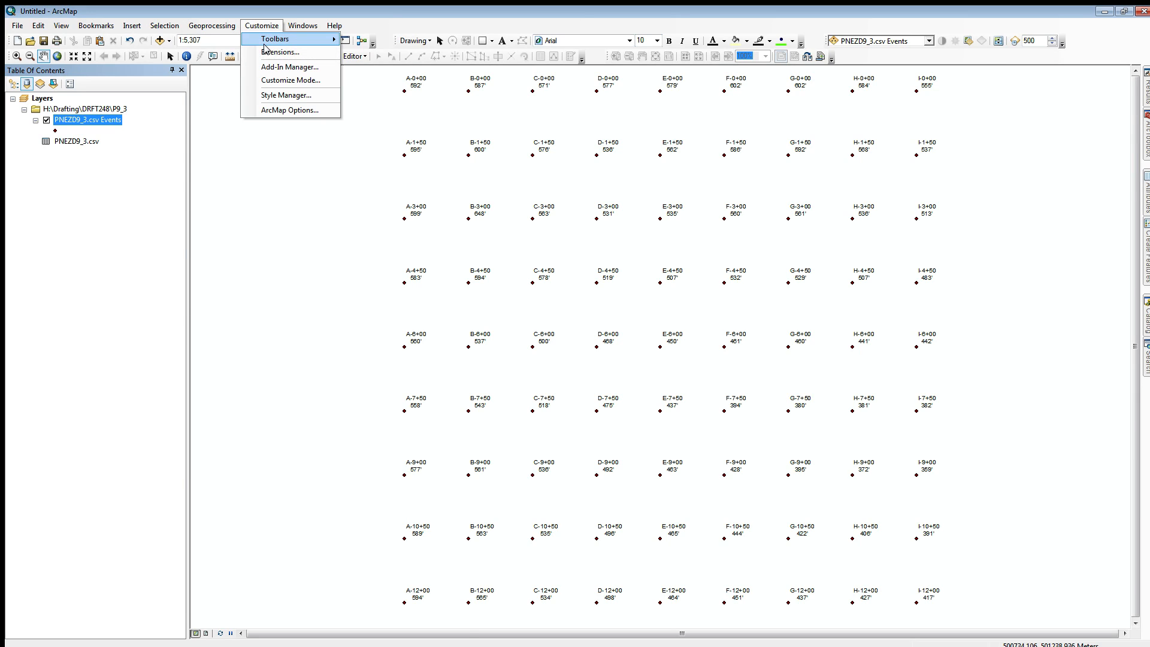
pyautogui.moveTo(265, 42)
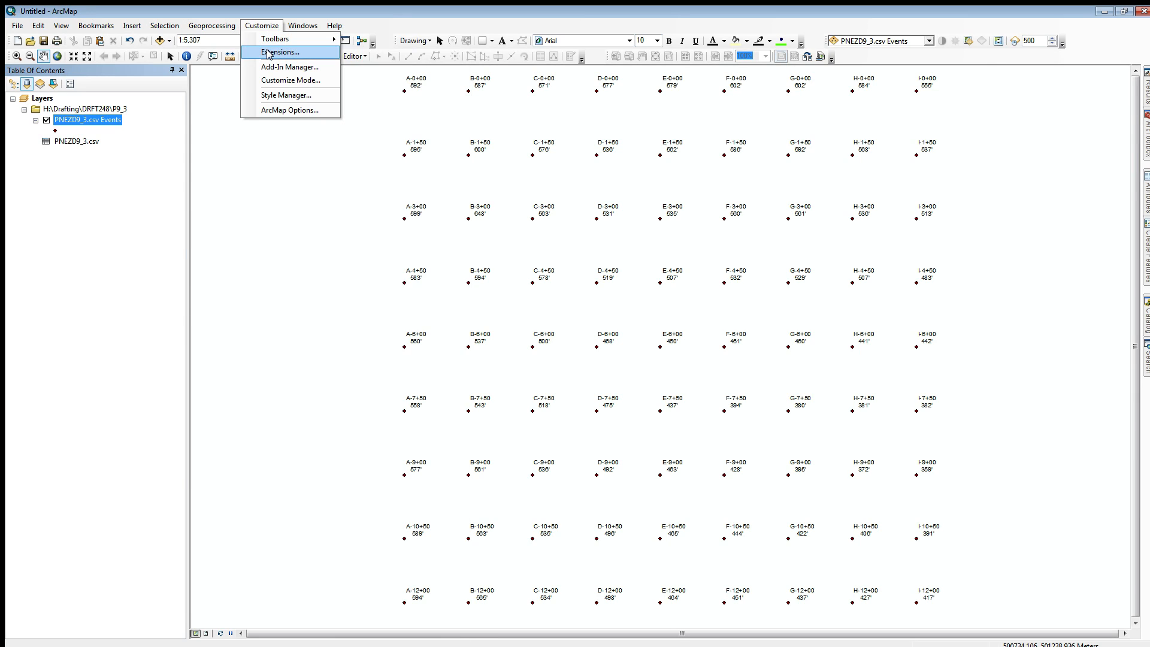
pyautogui.click(265, 51)
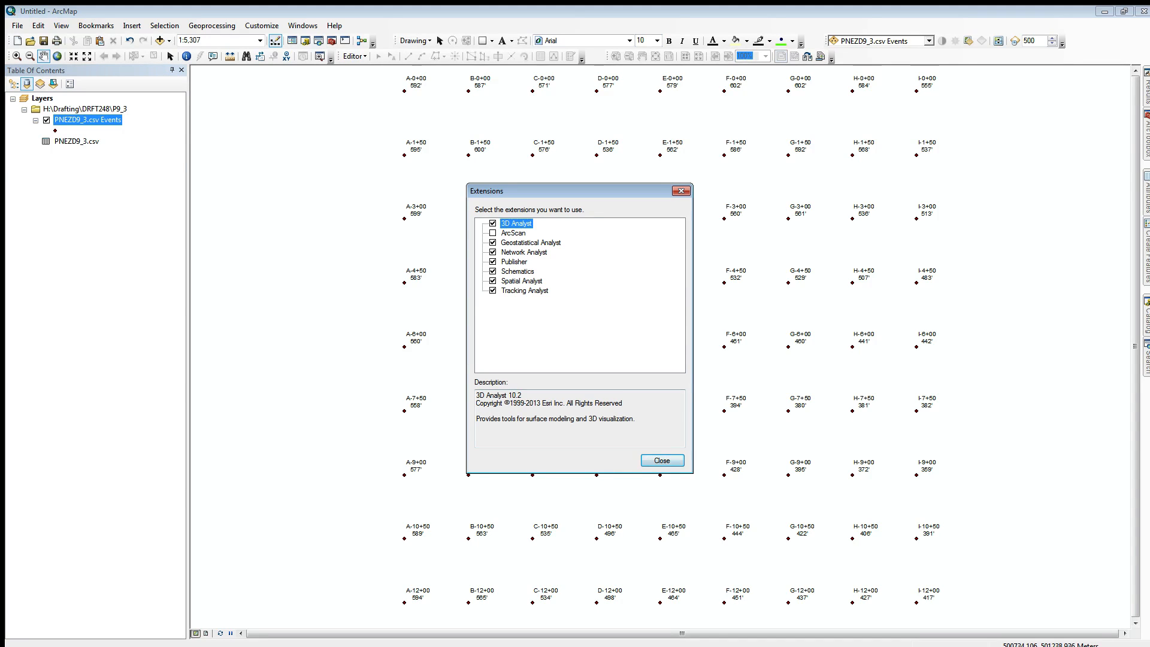
pyautogui.click(662, 460)
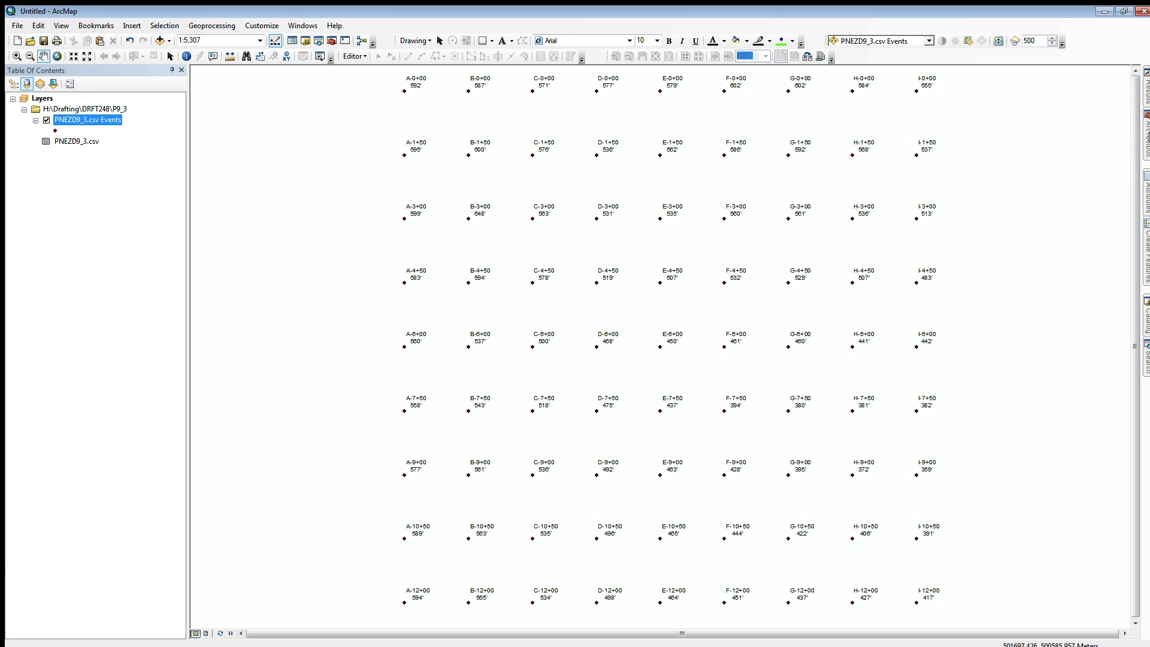
# Start the Spatial Analyst Spline interpolation with PNEZD9_3.csv Events as the input points and Field4 as the Z value field.
pyautogui.click(1147, 136)
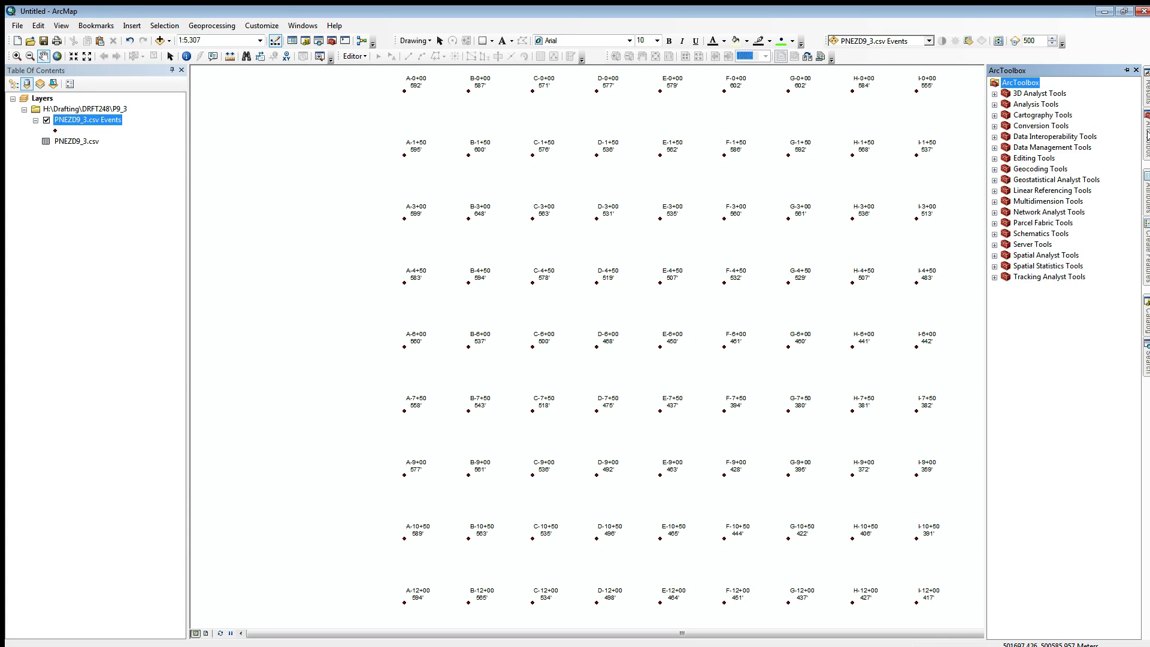
pyautogui.click(995, 256)
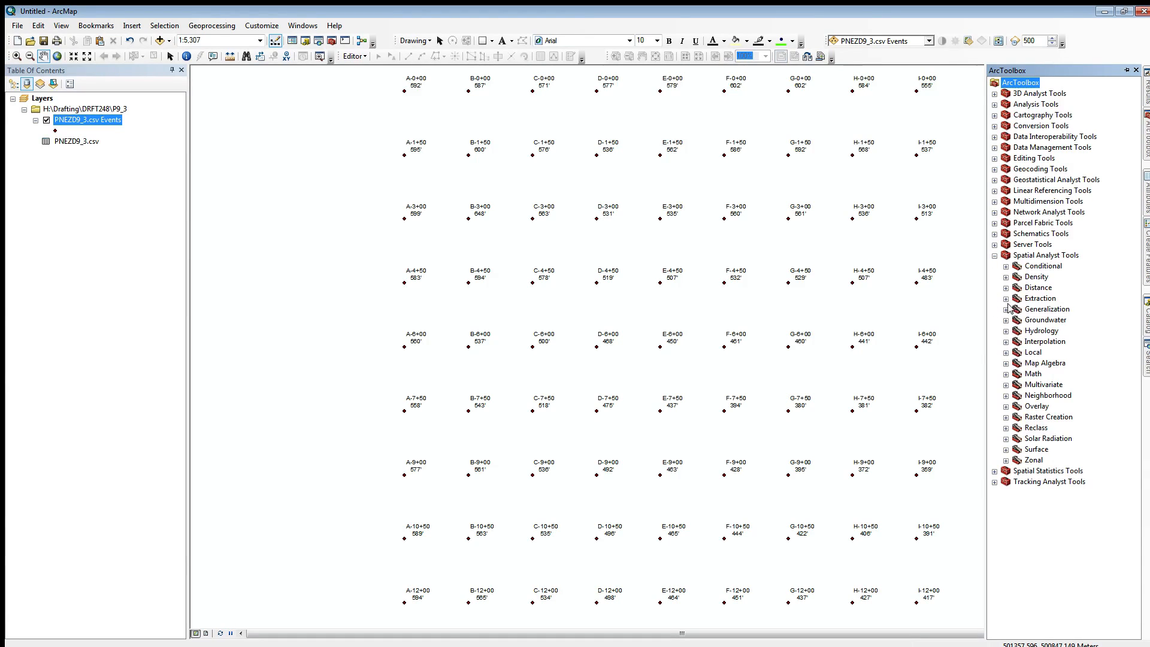
pyautogui.click(1007, 342)
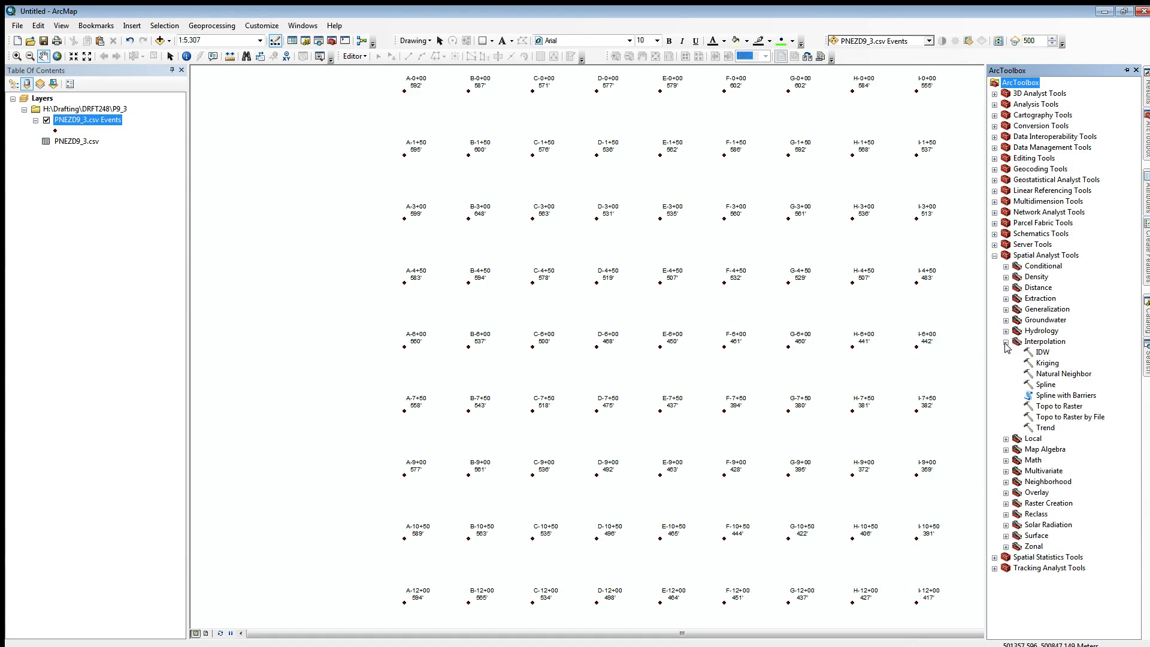
pyautogui.click(1045, 385)
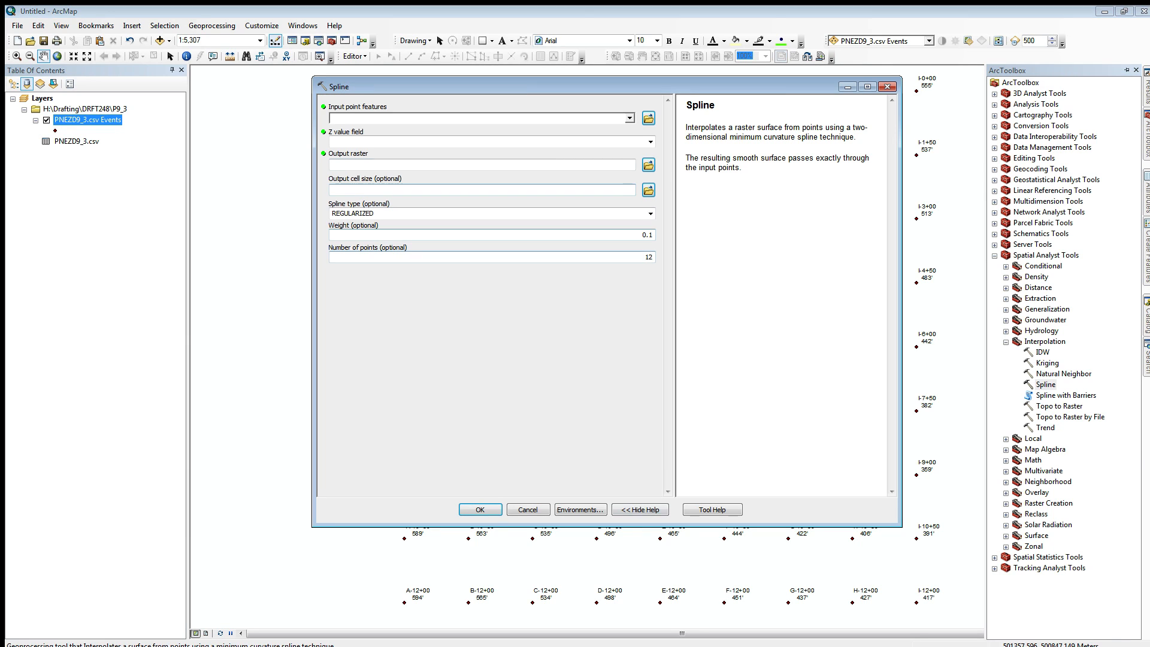
pyautogui.click(630, 118)
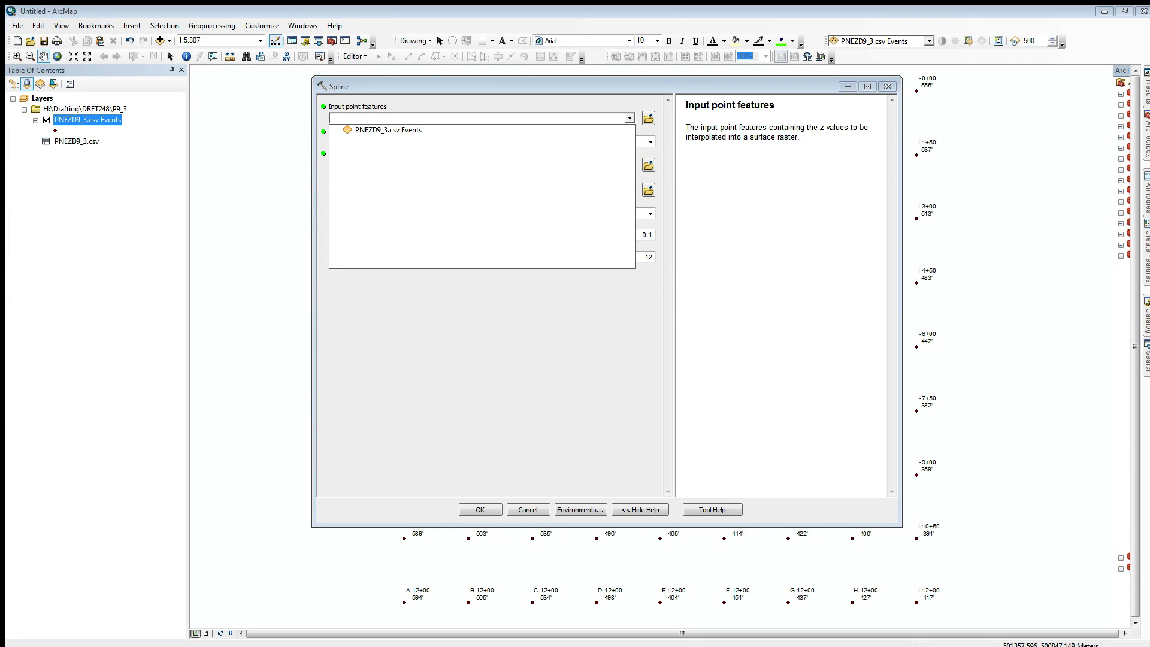
pyautogui.click(388, 130)
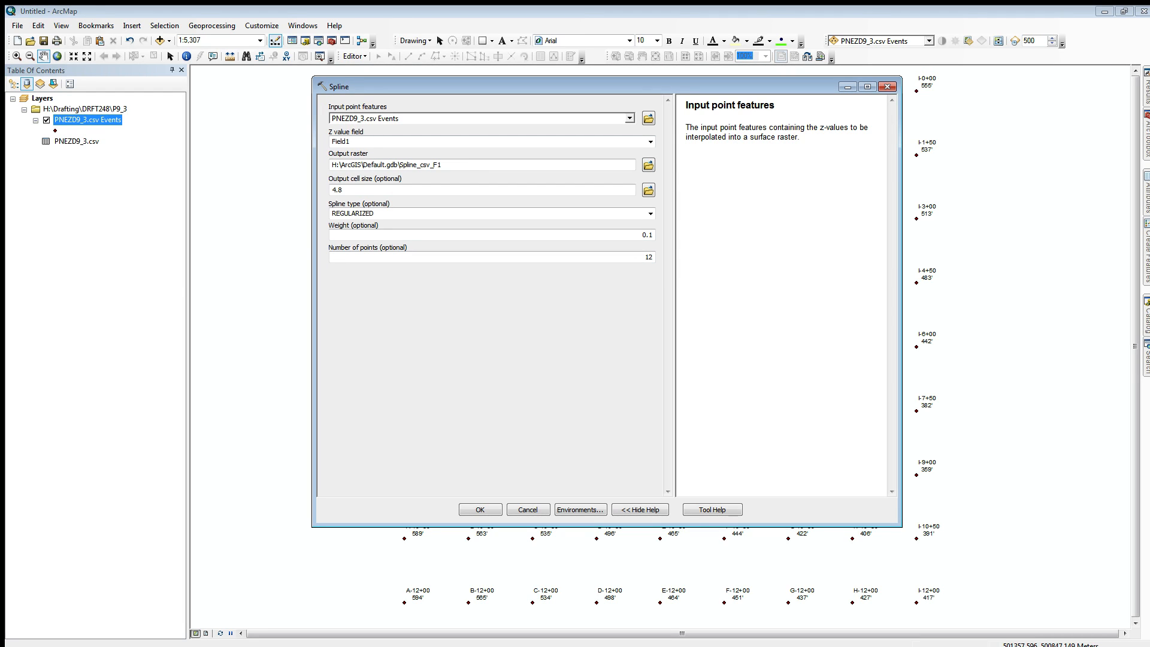
pyautogui.click(350, 142)
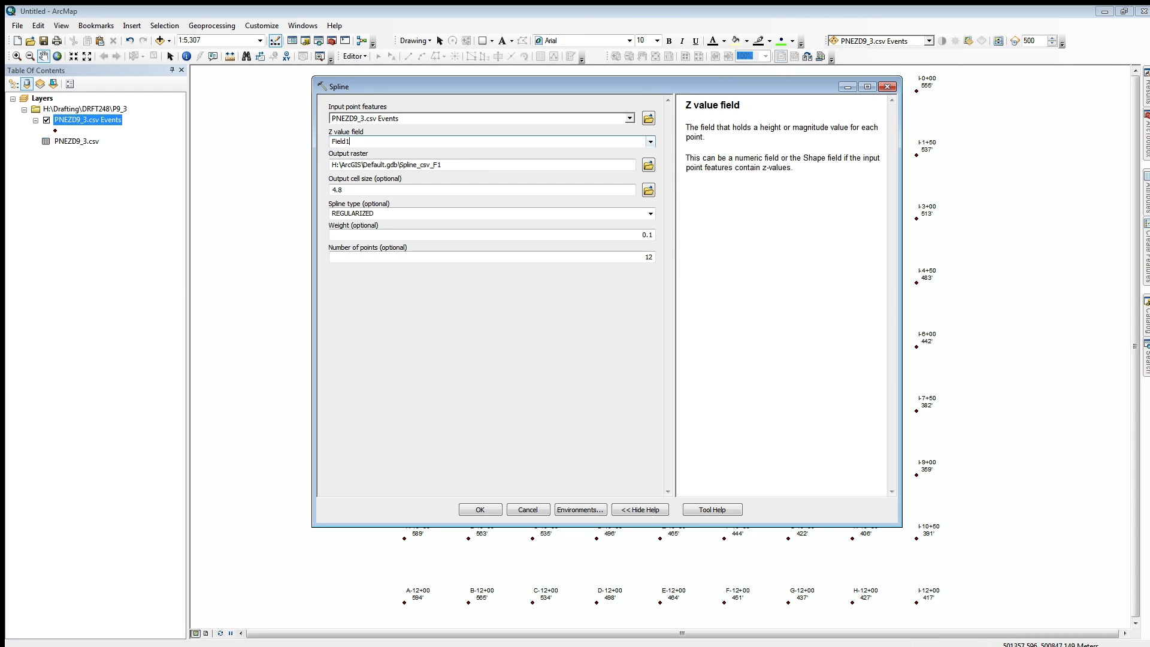
pyautogui.click(651, 142)
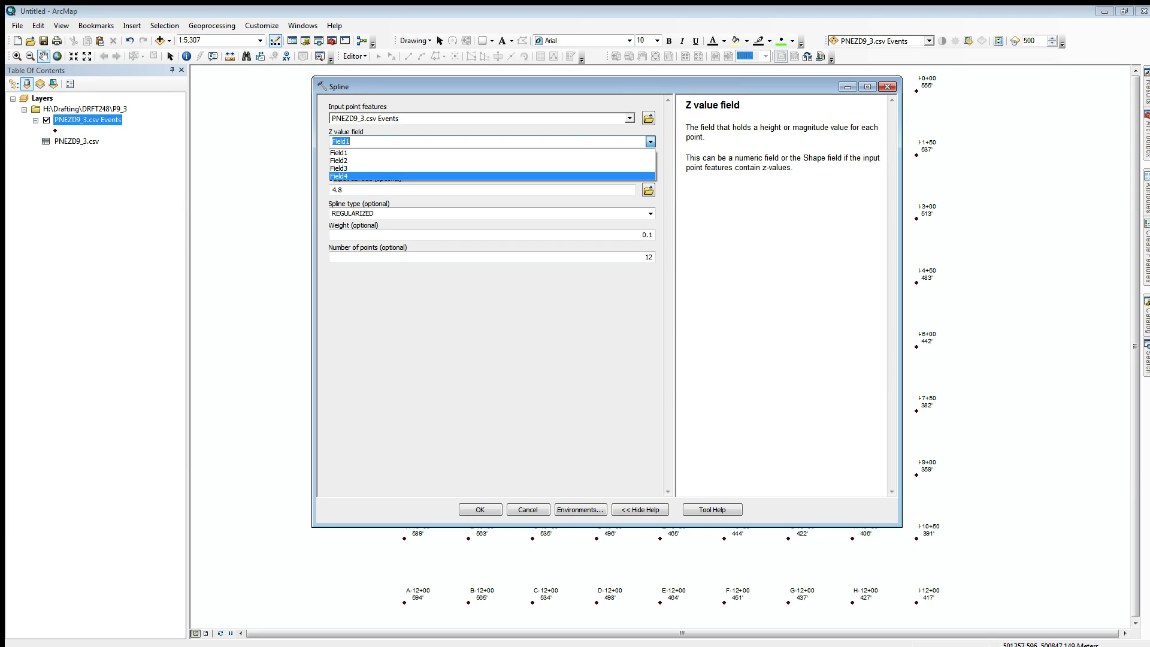
pyautogui.click(359, 176)
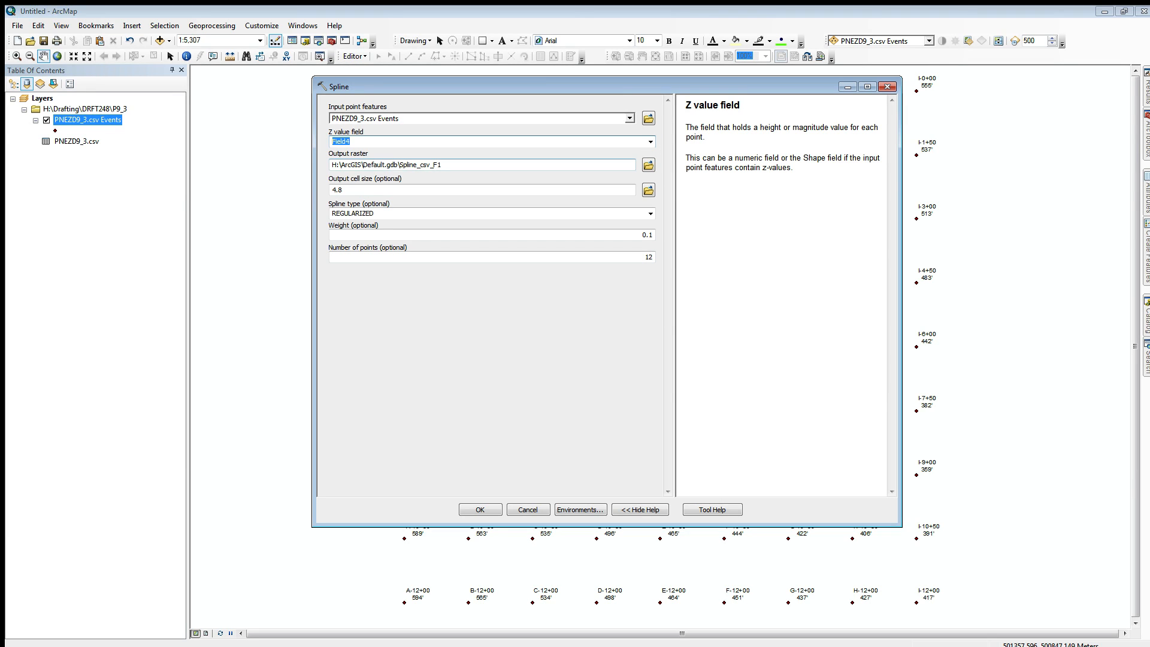
# Set the Spline output raster to surf1 in the DRFT248\P9_3 folder and run the interpolation.
pyautogui.click(648, 164)
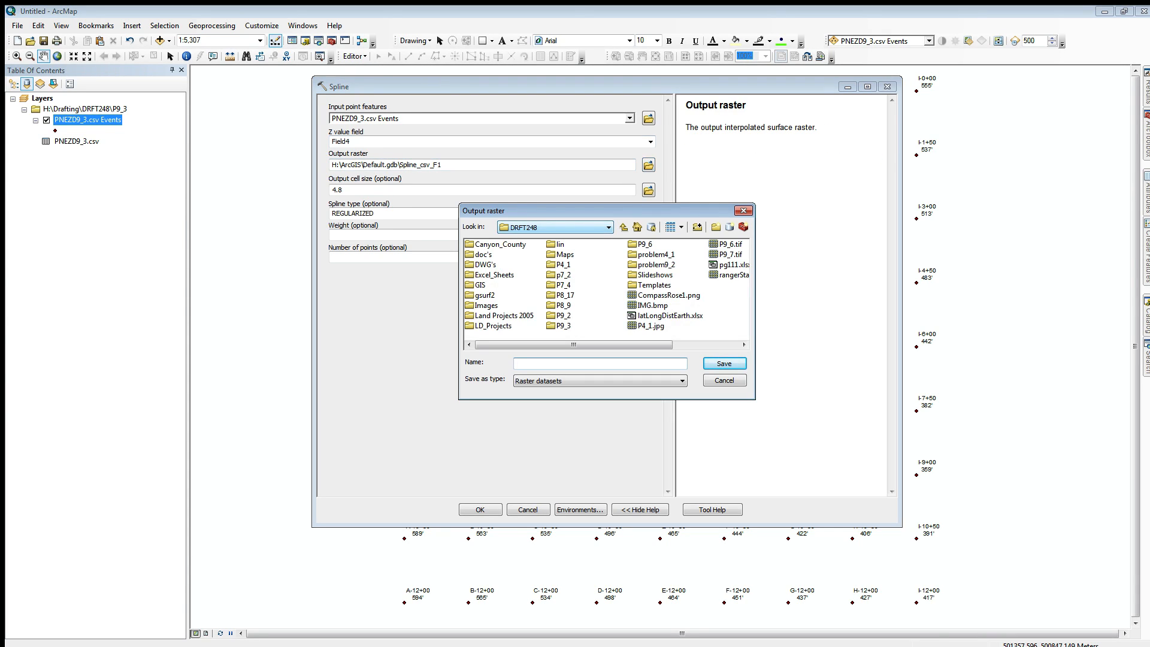
pyautogui.click(564, 326)
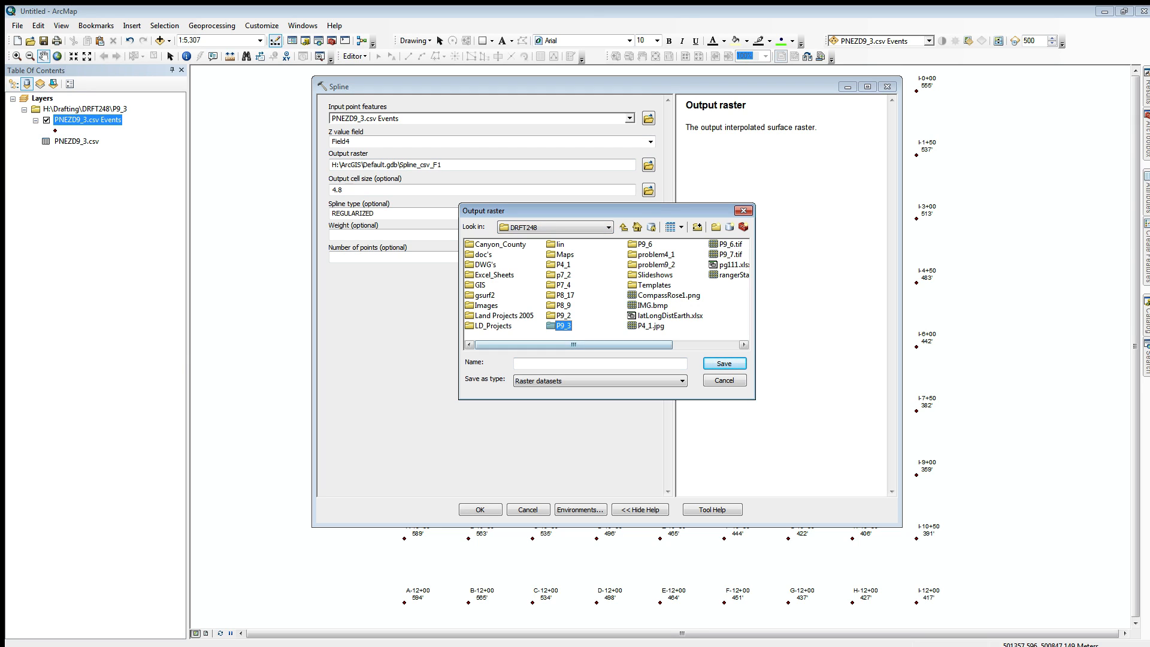
pyautogui.doubleClick(564, 326)
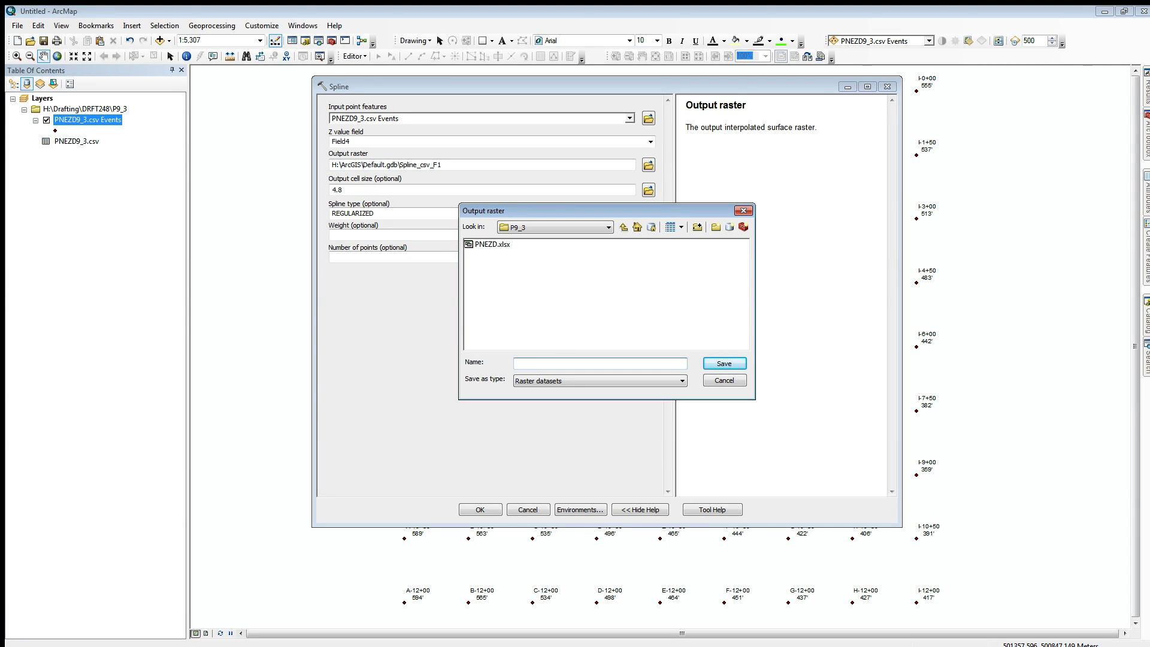
pyautogui.write('surf1')
pyautogui.press('Return')
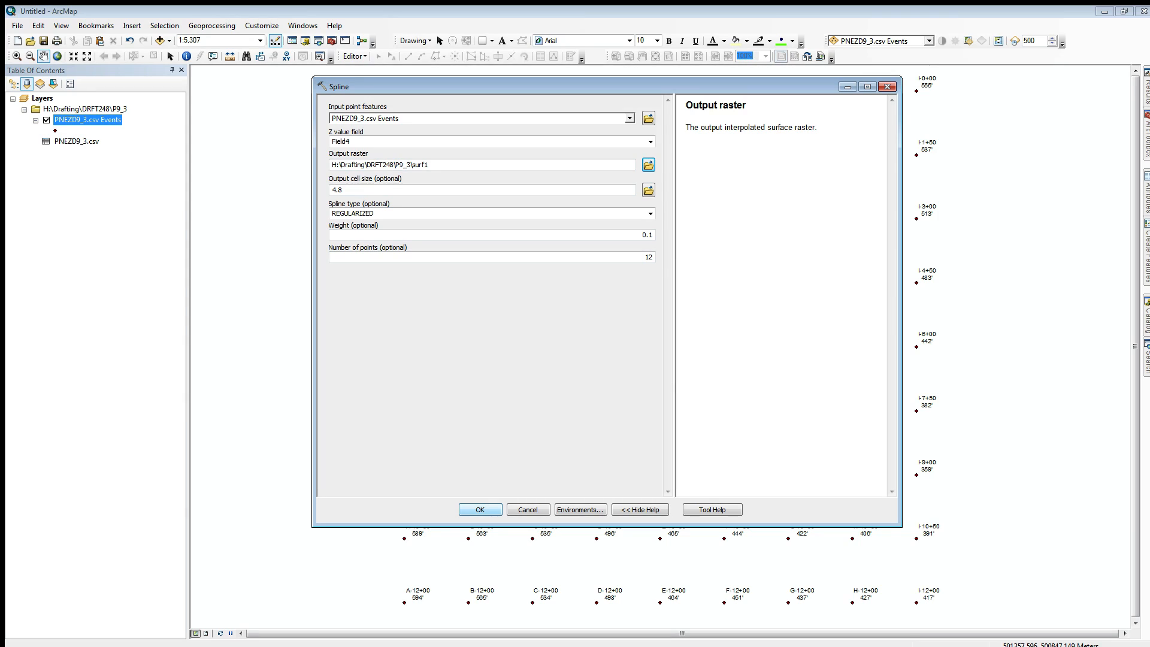
pyautogui.click(477, 507)
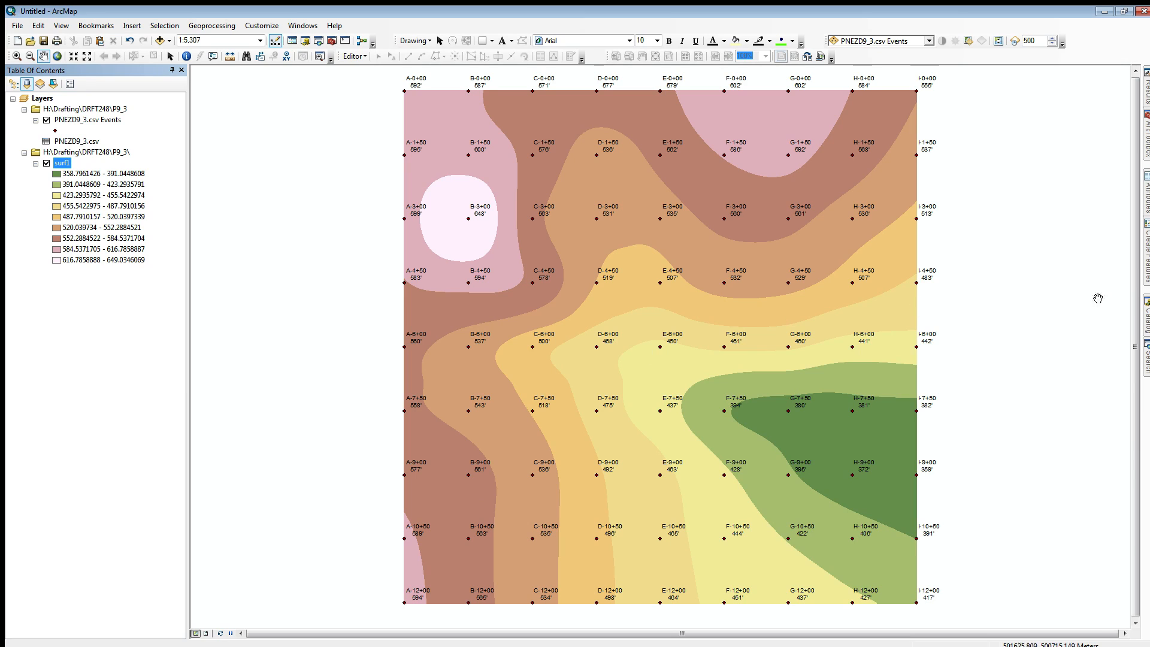
# Start the Spatial Analyst Contour tool from the Surface toolset with surf1 as the input raster.
pyautogui.moveTo(1146, 147)
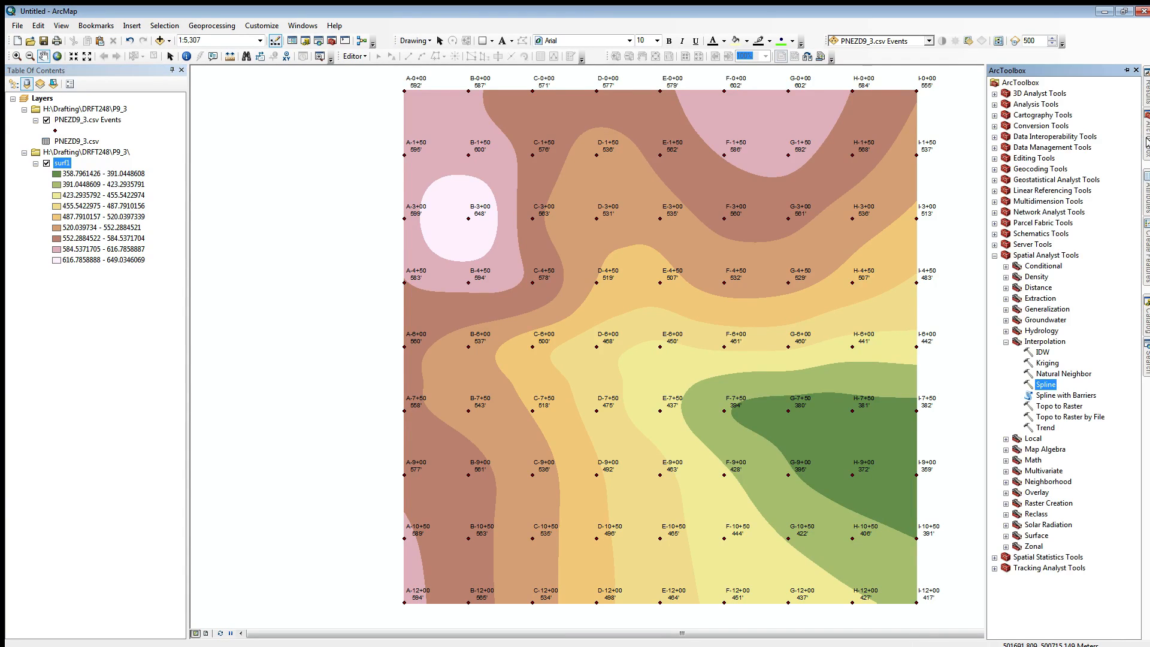
pyautogui.click(1006, 342)
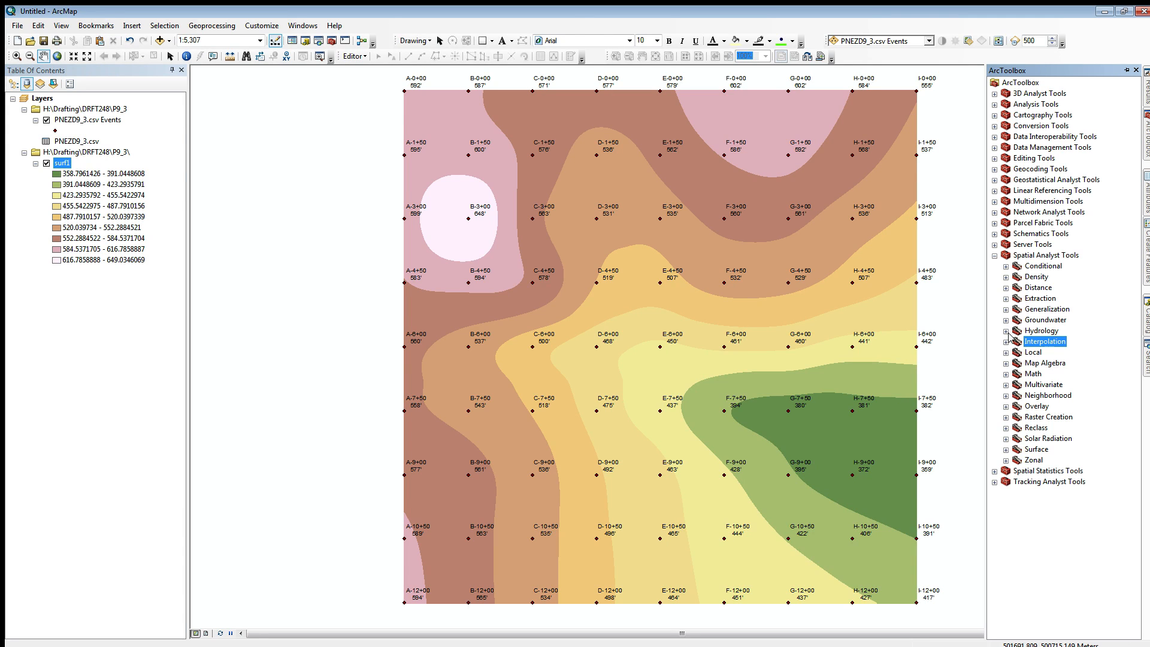
pyautogui.click(1006, 450)
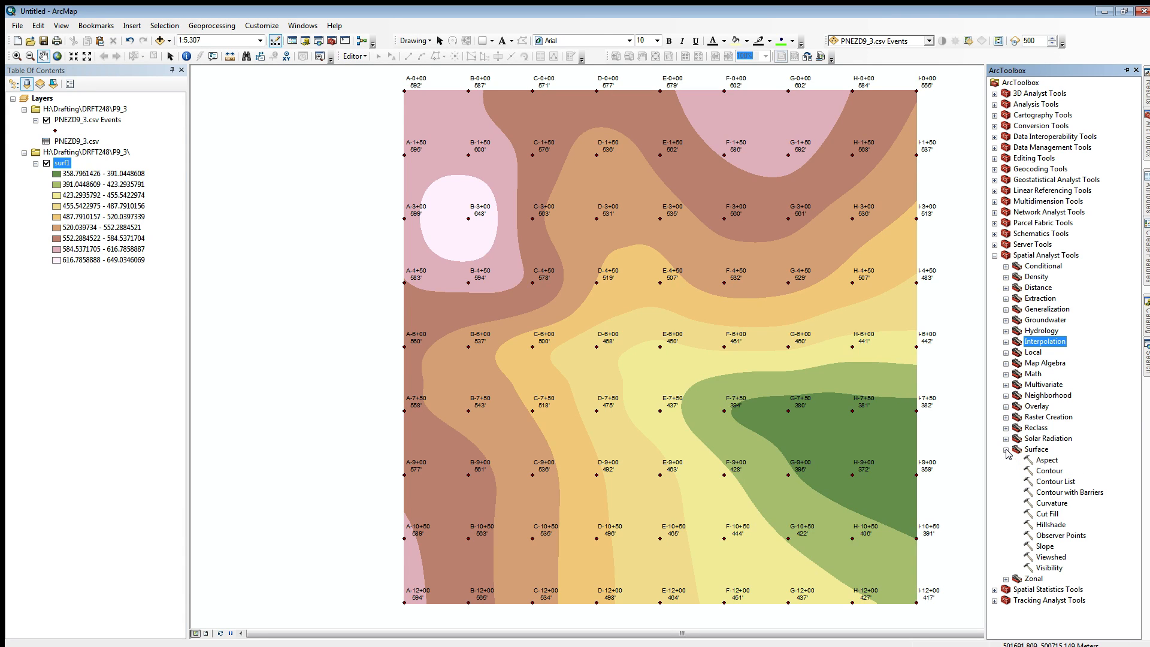
pyautogui.click(1049, 471)
pyautogui.doubleClick(1032, 473)
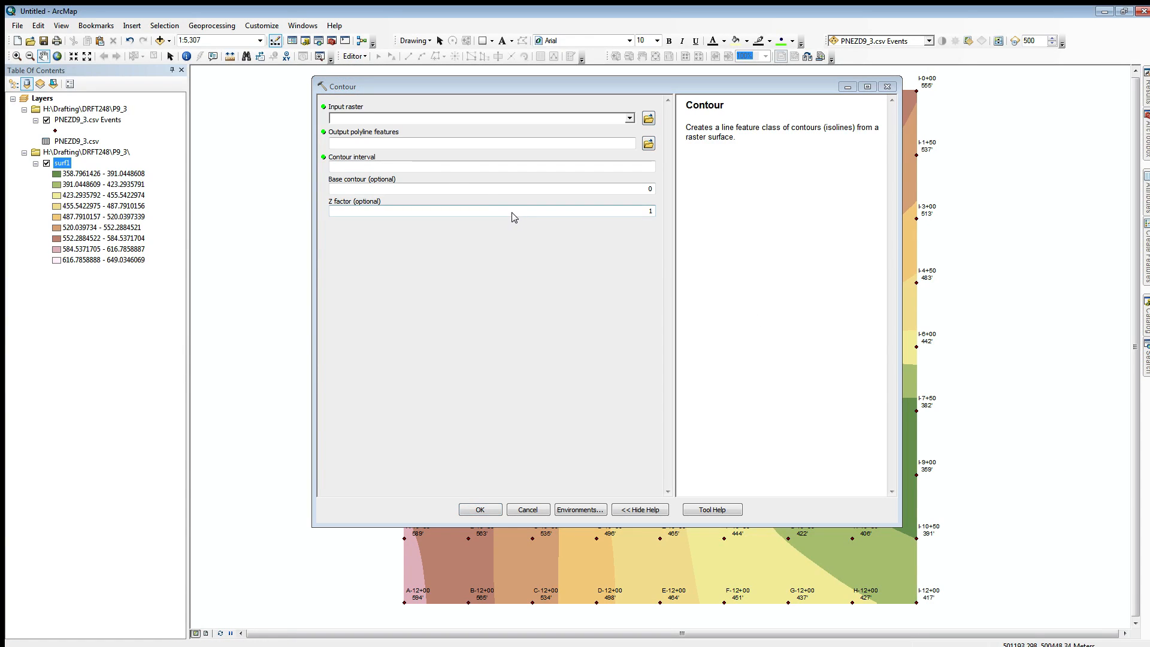
pyautogui.click(630, 119)
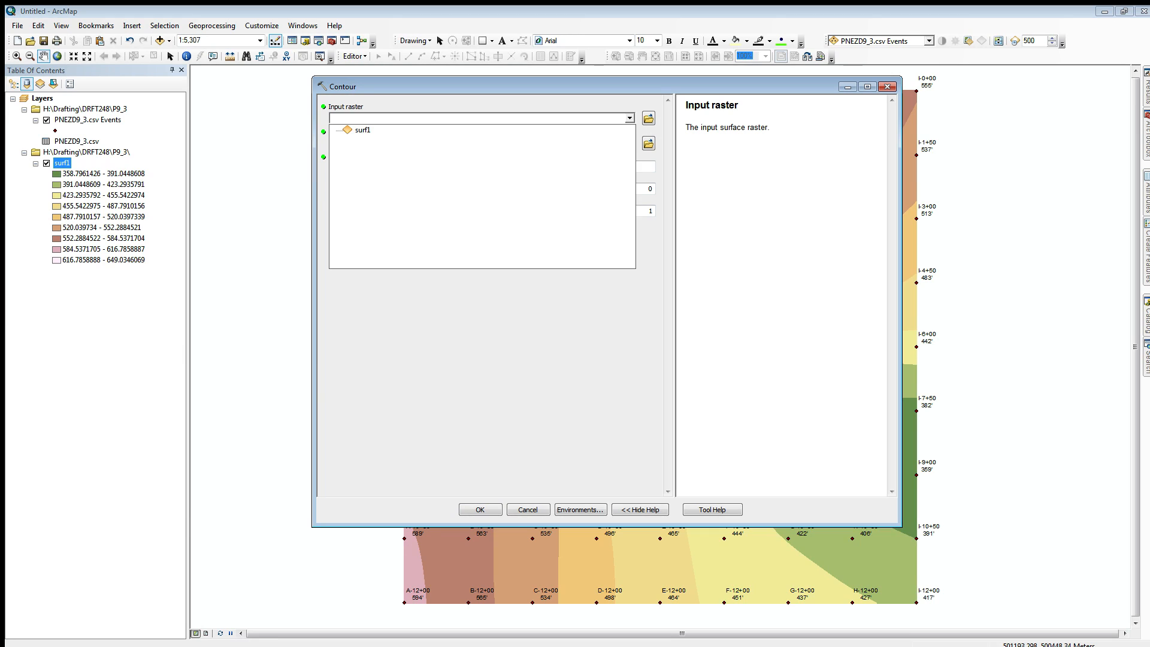
pyautogui.click(362, 130)
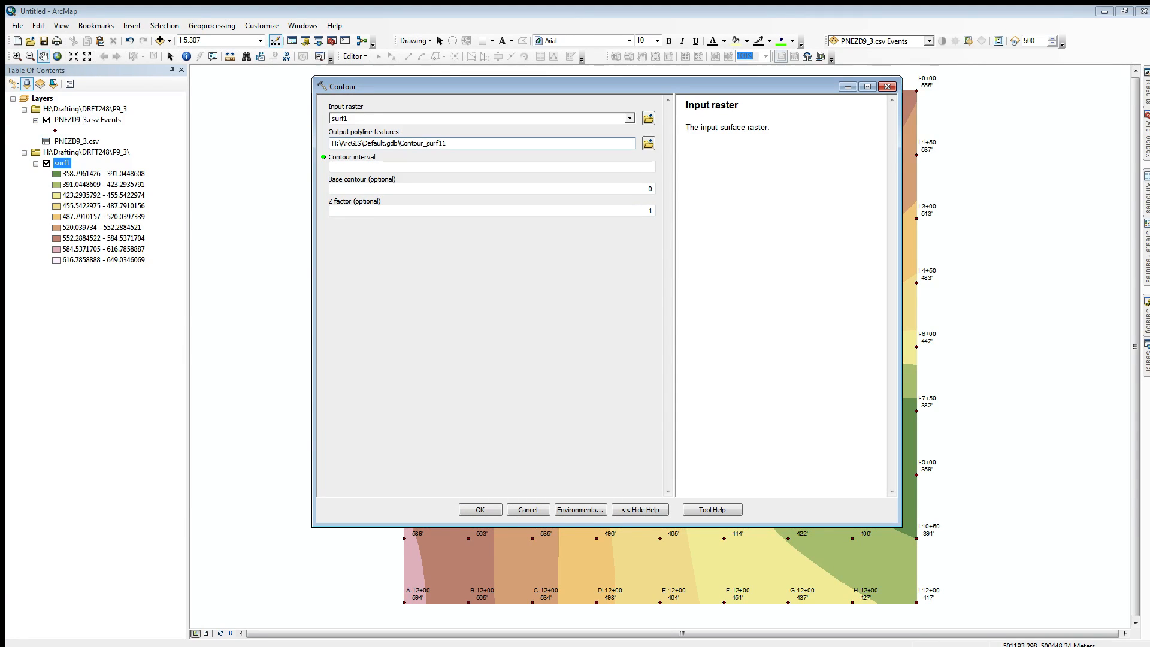
# Save the contour output as P9_3contours in the P9_3 folder, set the contour interval to 10, and generate the contours.
pyautogui.click(649, 144)
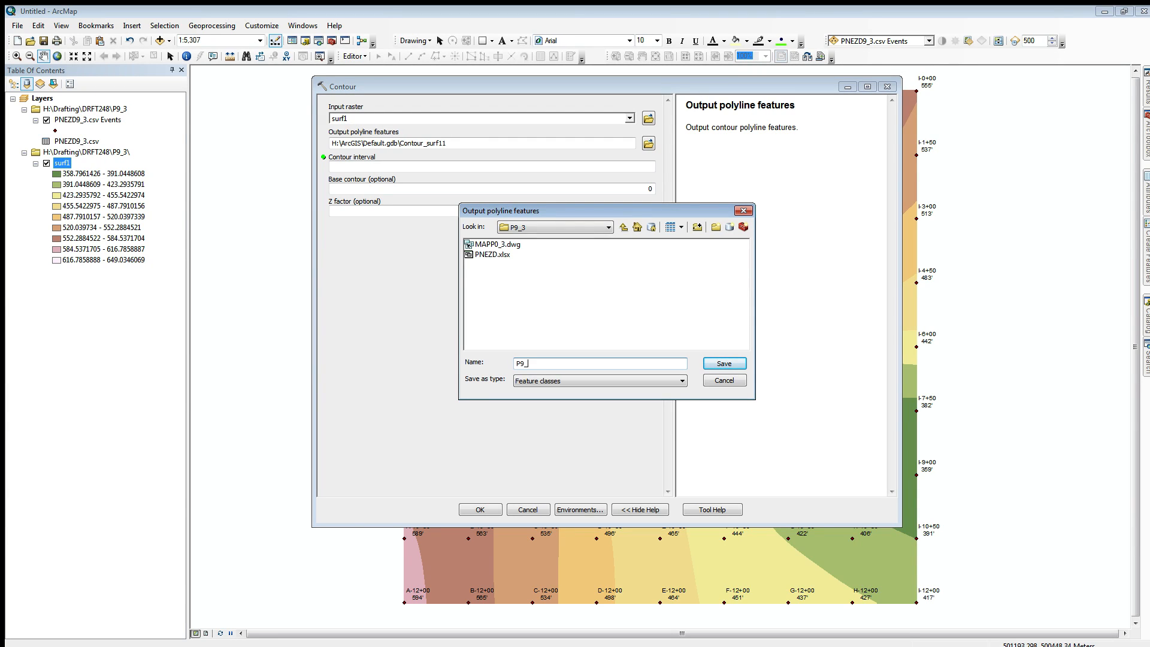
pyautogui.write('3contours')
pyautogui.press('Return')
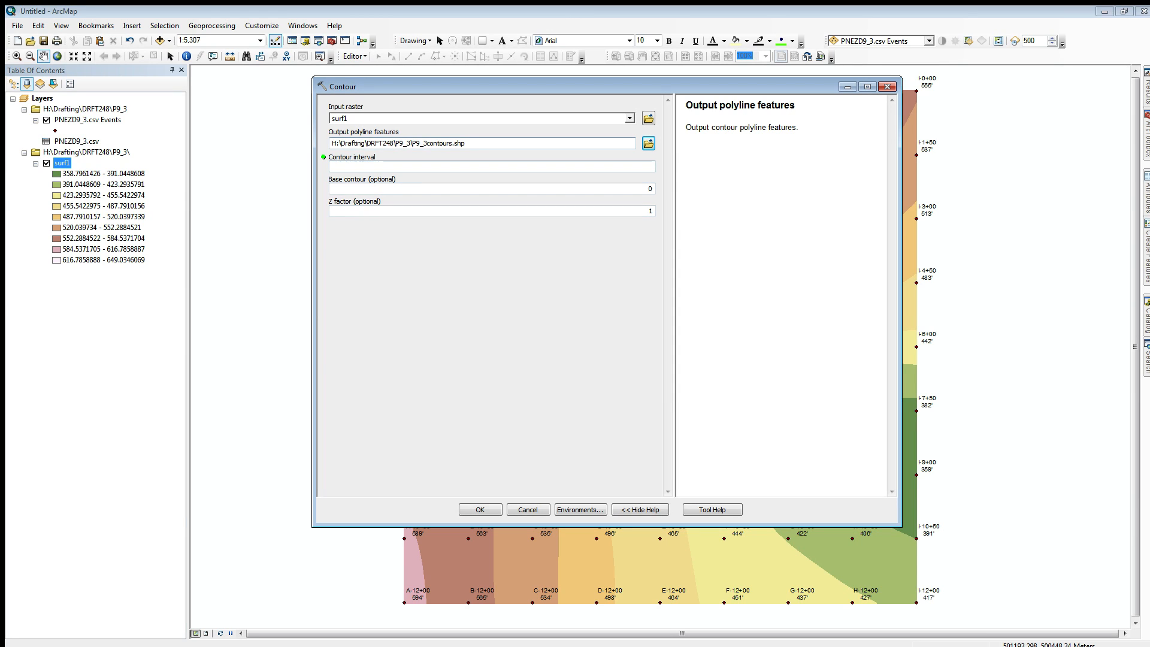
pyautogui.click(651, 167)
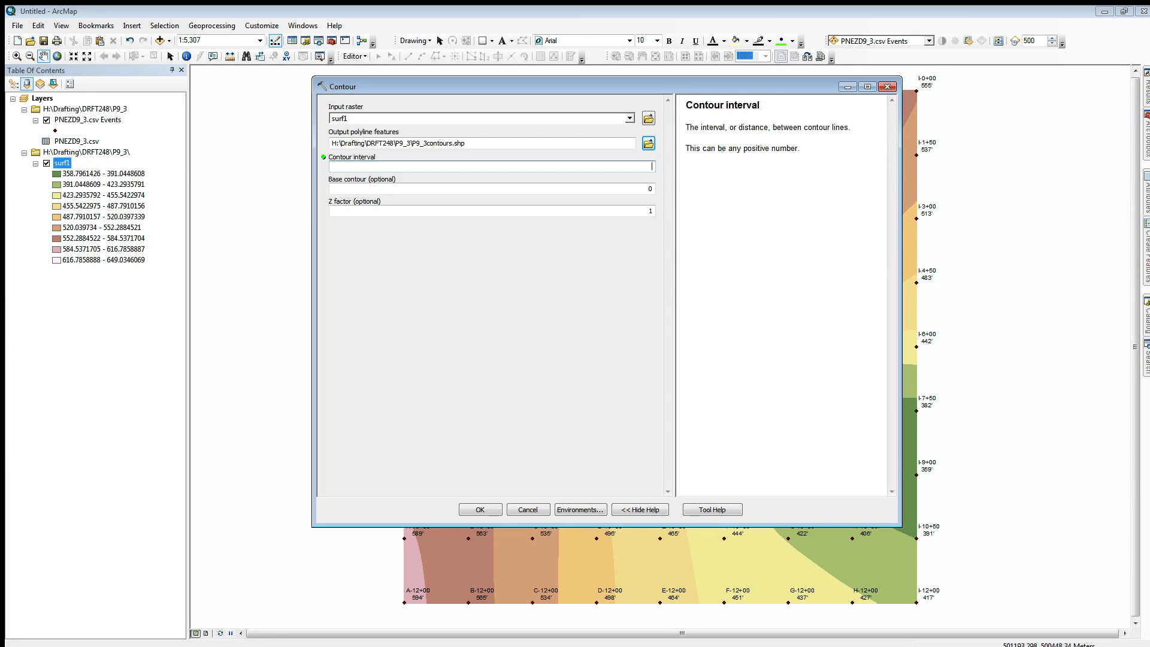
pyautogui.write('10')
pyautogui.press('Return')
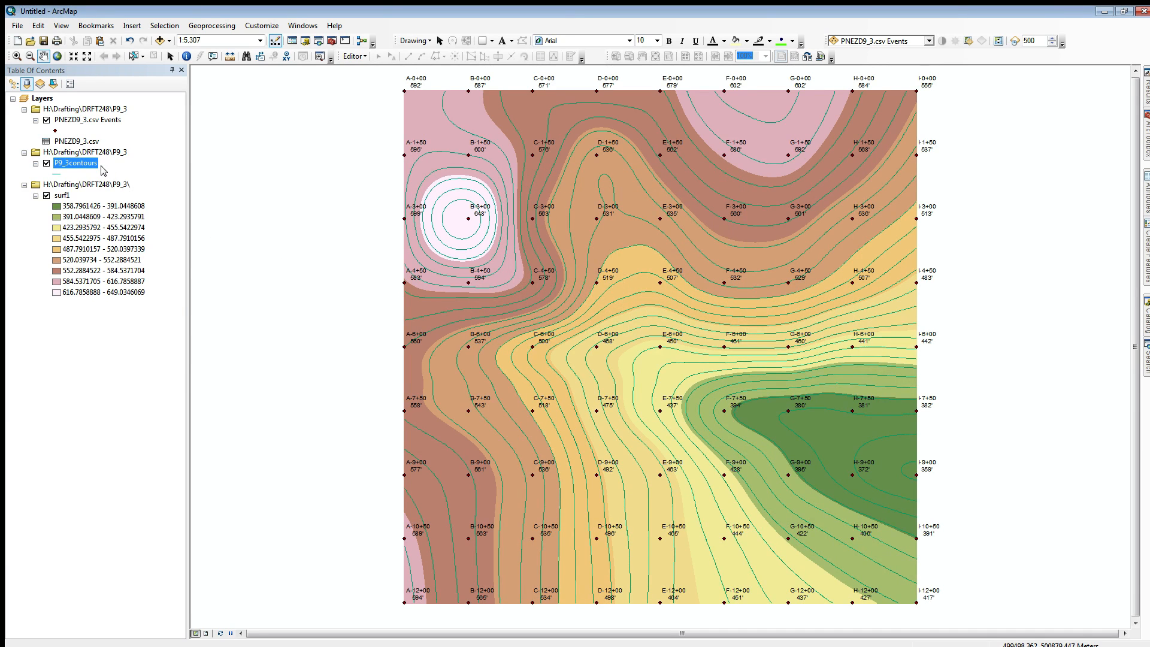
# Add a Text field named index with length 2 to the P9_3contours attribute table.
pyautogui.rightClick(89, 165)
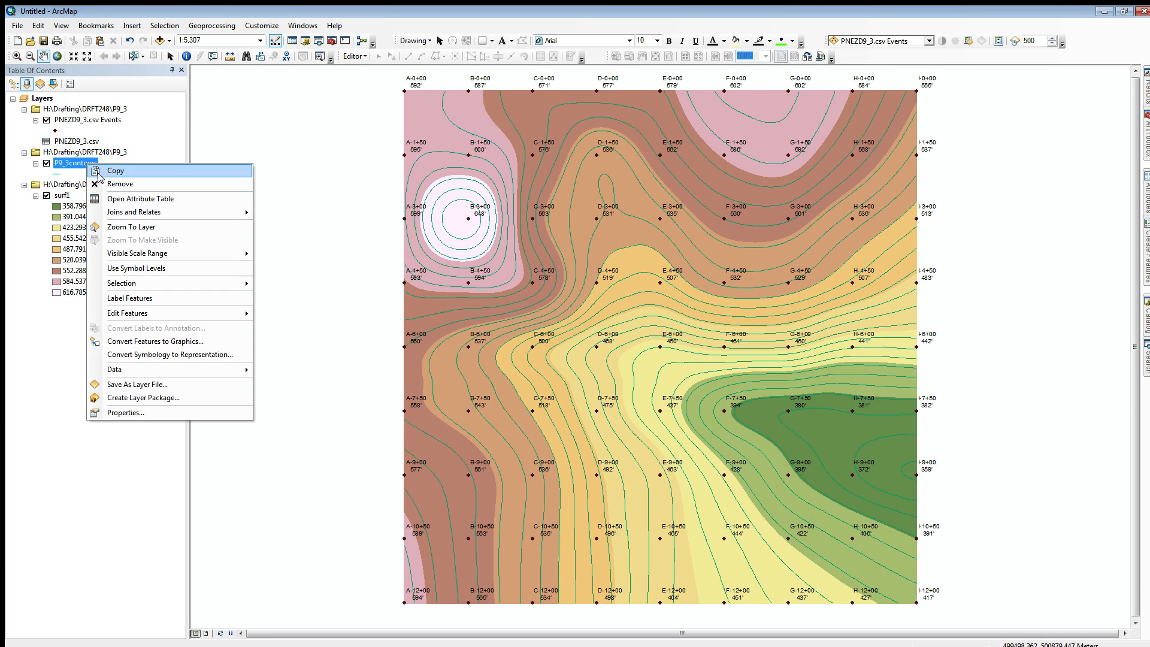
pyautogui.click(124, 199)
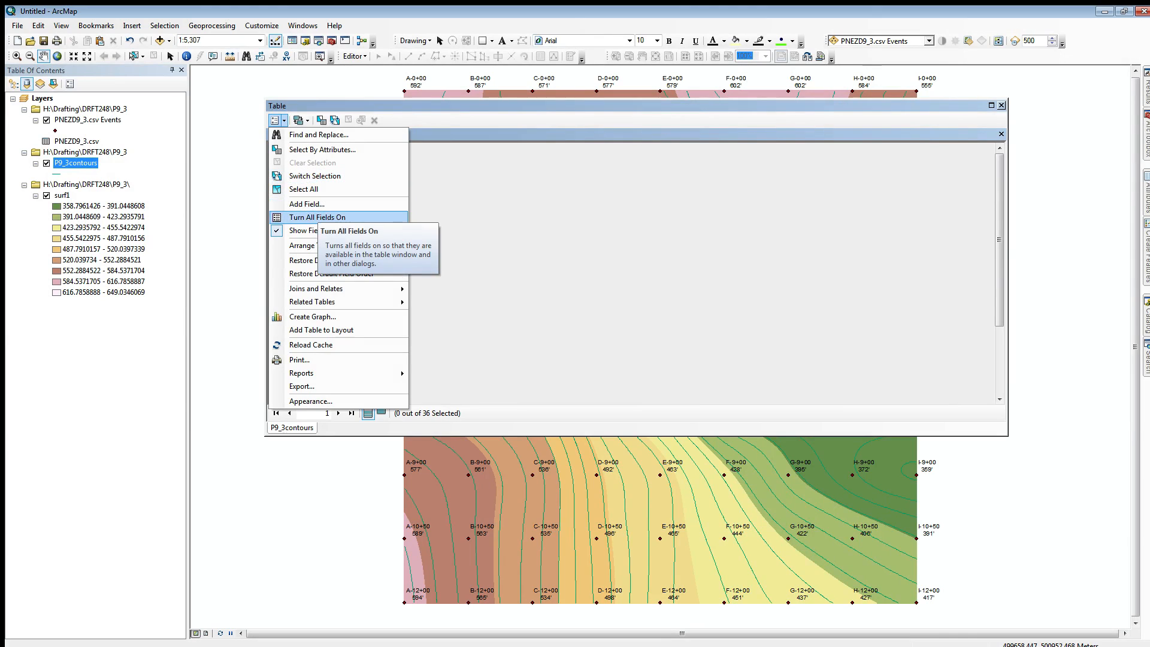
pyautogui.click(300, 204)
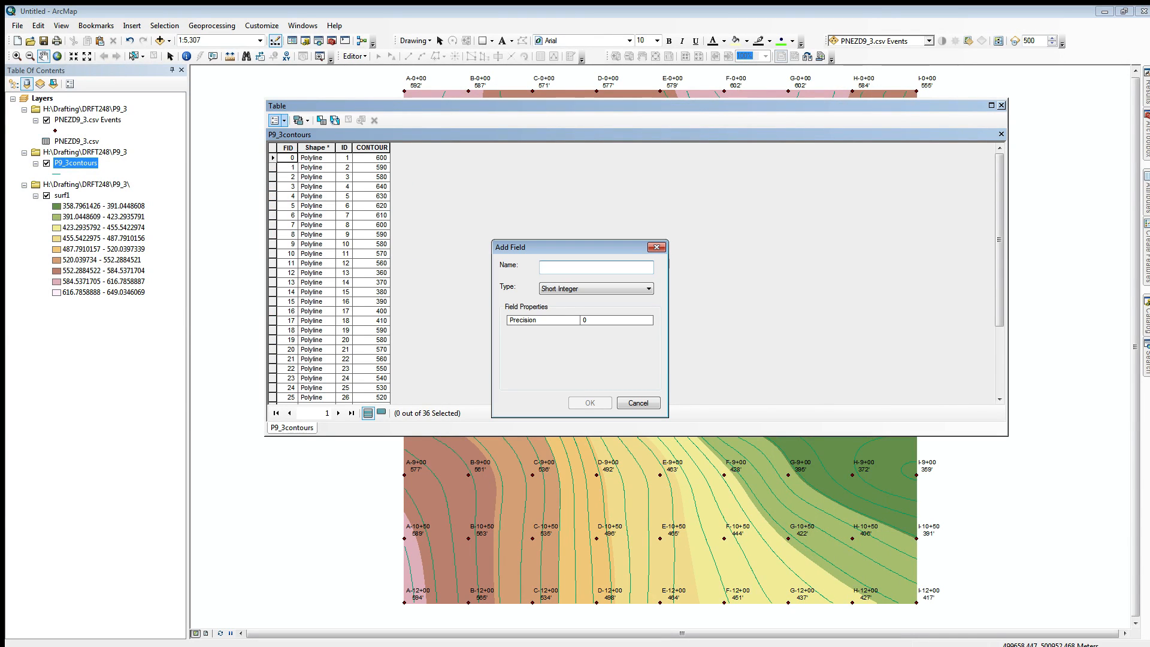
pyautogui.write('index')
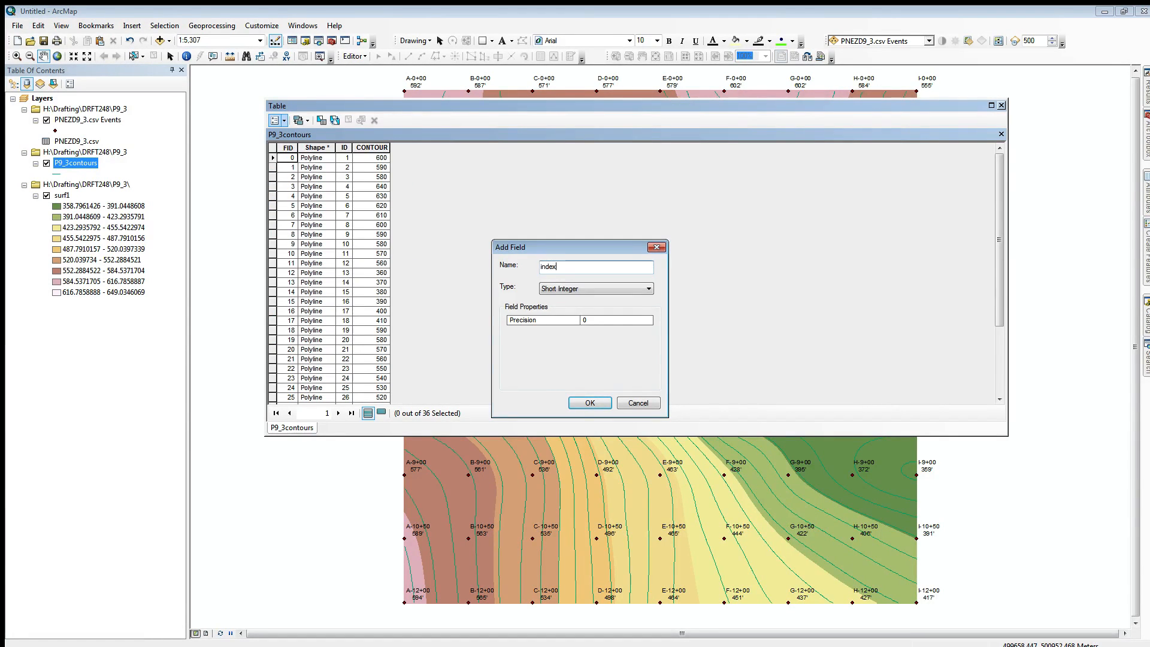
pyautogui.click(648, 289)
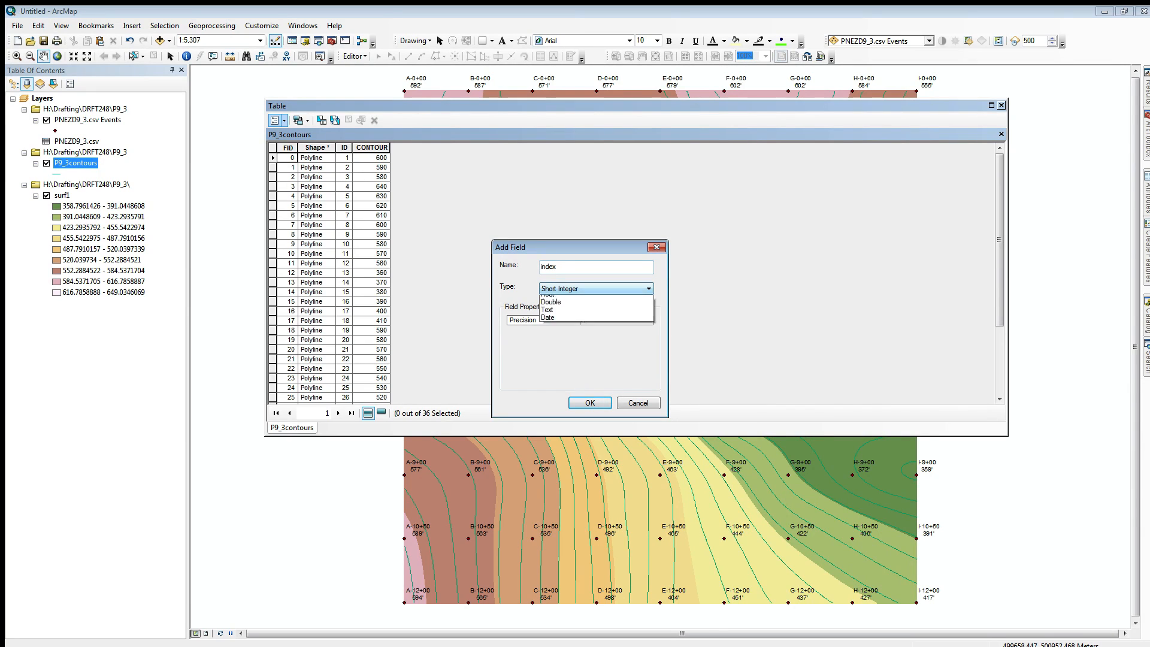
pyautogui.click(596, 330)
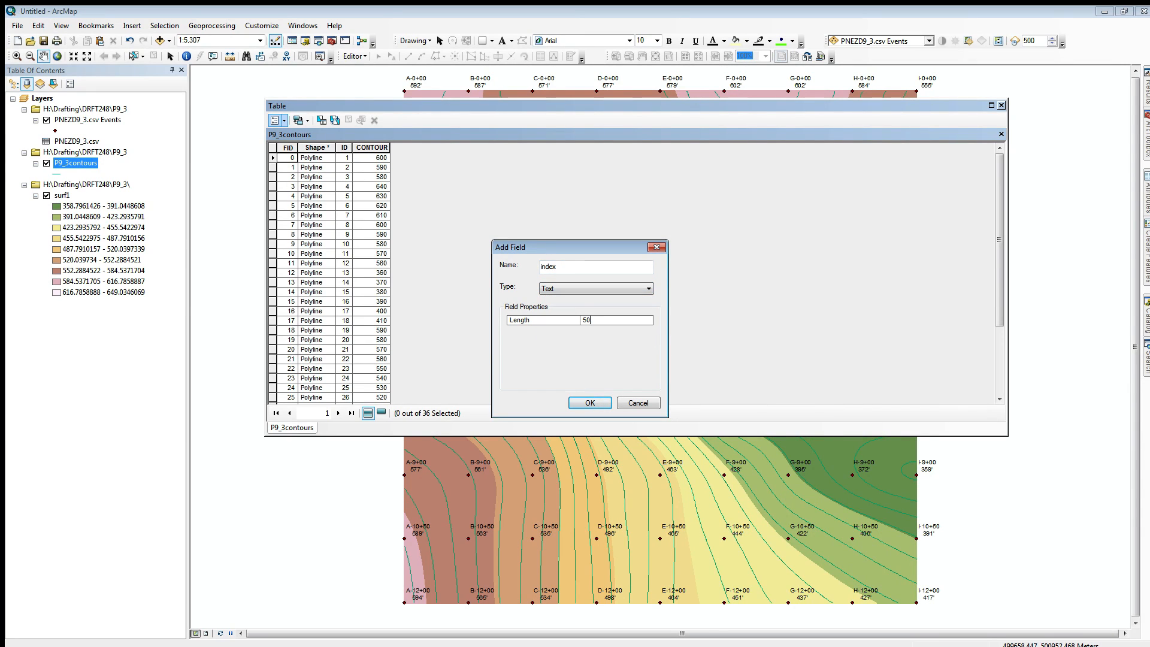
pyautogui.click(589, 320)
pyautogui.write('2')
pyautogui.press('Return')
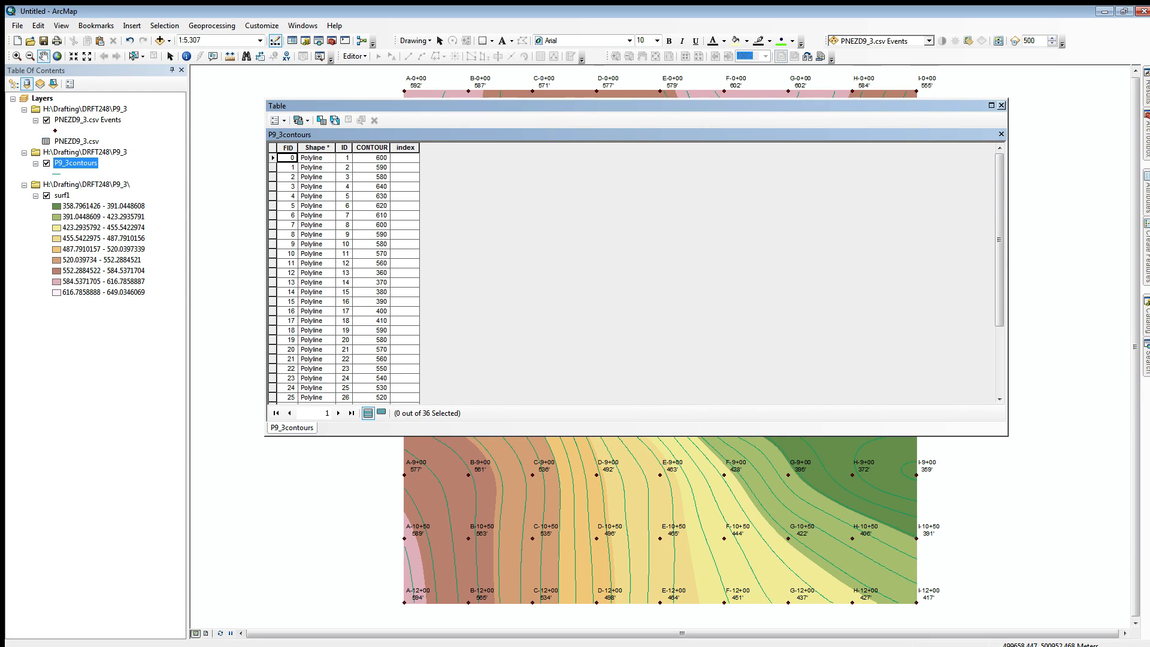
# Sort the P9_3contours attribute table by CONTOUR in ascending order.
pyautogui.rightClick(368, 147)
pyautogui.click(411, 154)
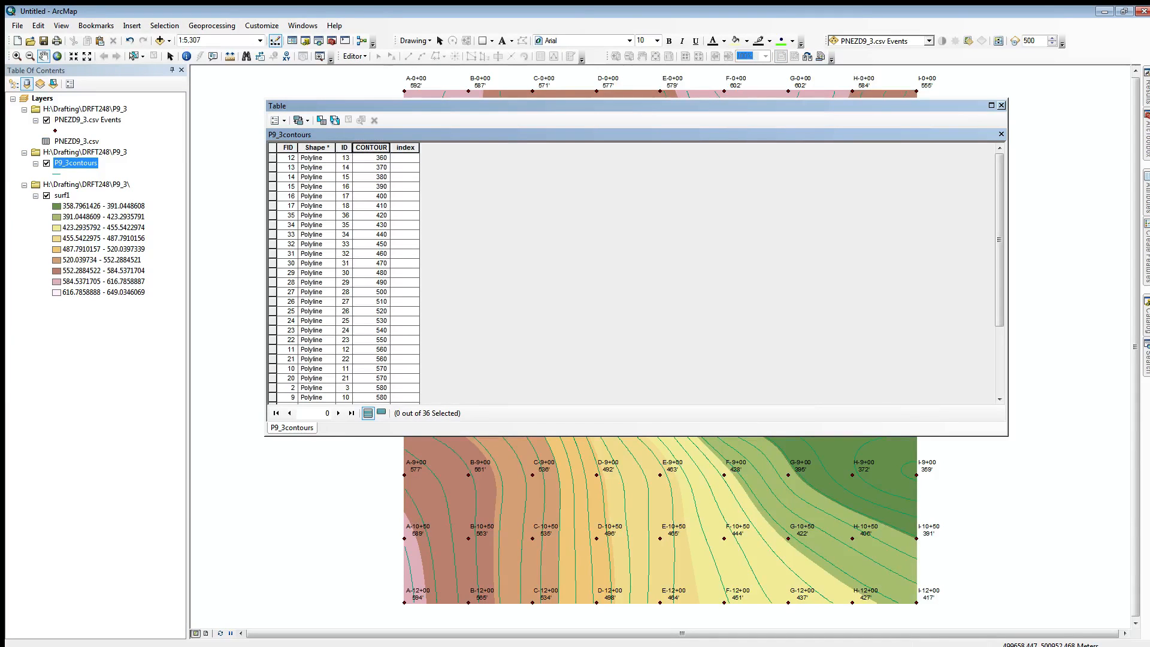
pyautogui.click(273, 196)
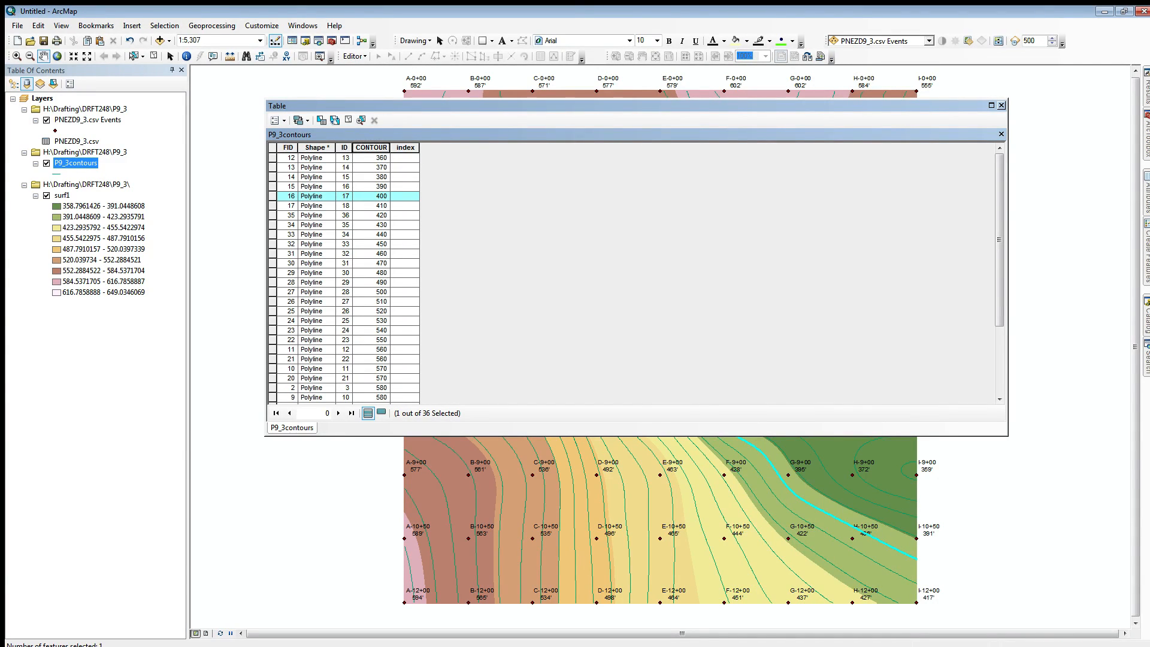
pyautogui.keyDown('ctrl'); pyautogui.click(273, 292); pyautogui.keyUp('ctrl')
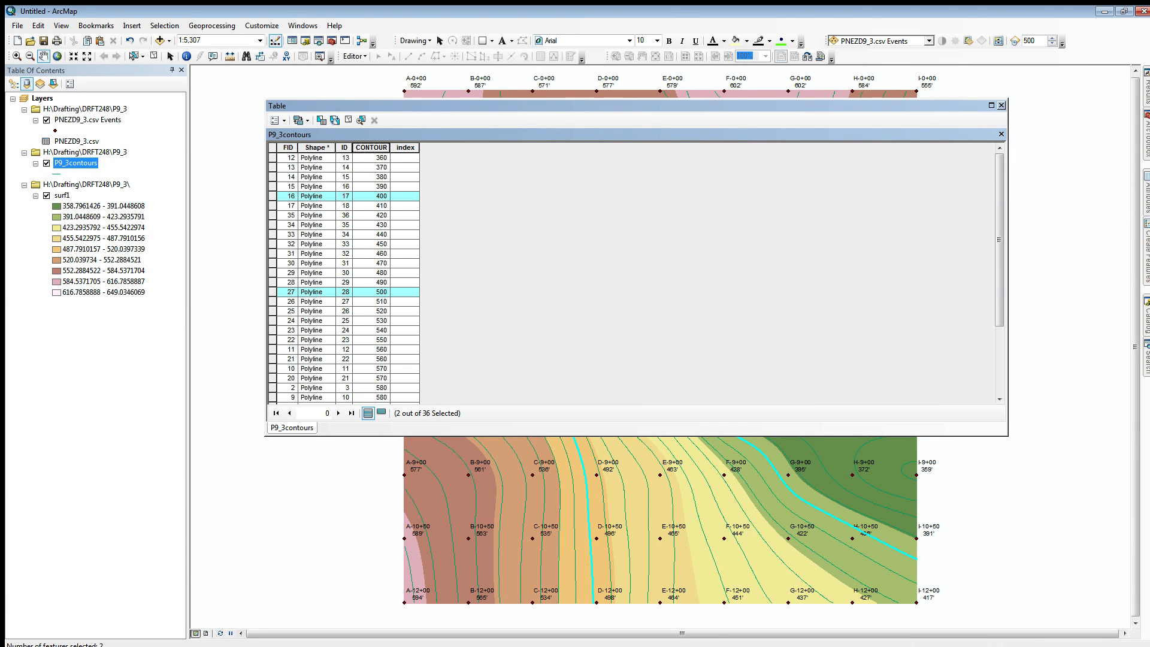
pyautogui.keyDown('ctrl'); pyautogui.click(273, 340); pyautogui.keyUp('ctrl')
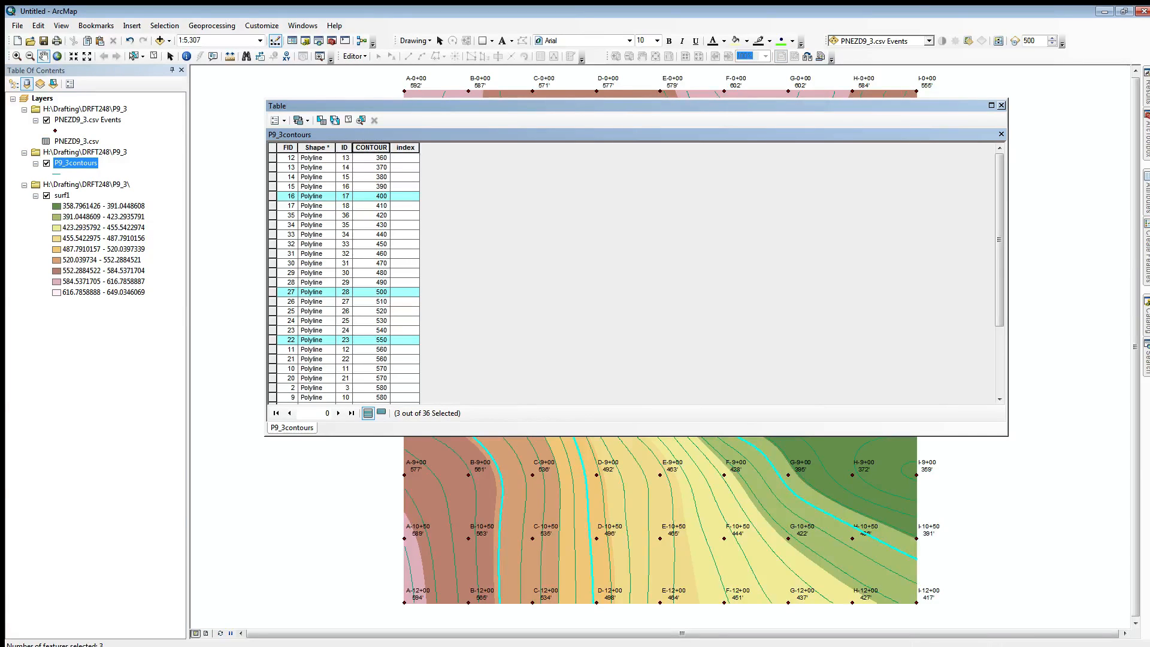
pyautogui.scroll(-3, 344, 276)
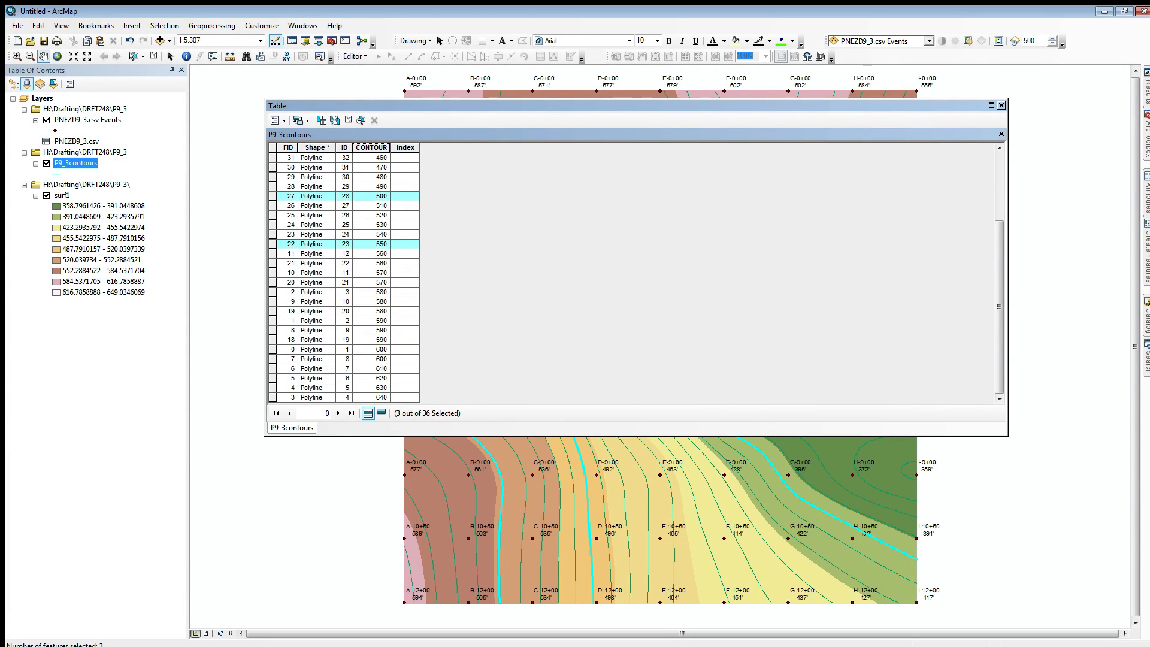
pyautogui.click(272, 349)
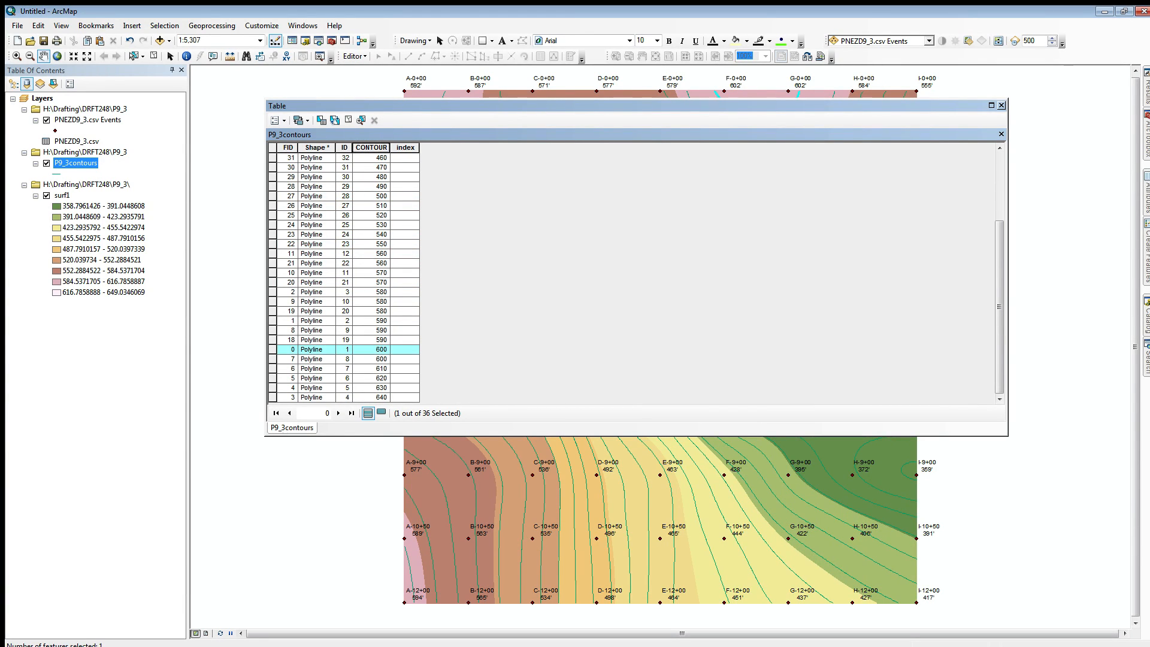
pyautogui.keyDown('ctrl'); pyautogui.click(273, 359); pyautogui.keyUp('ctrl')
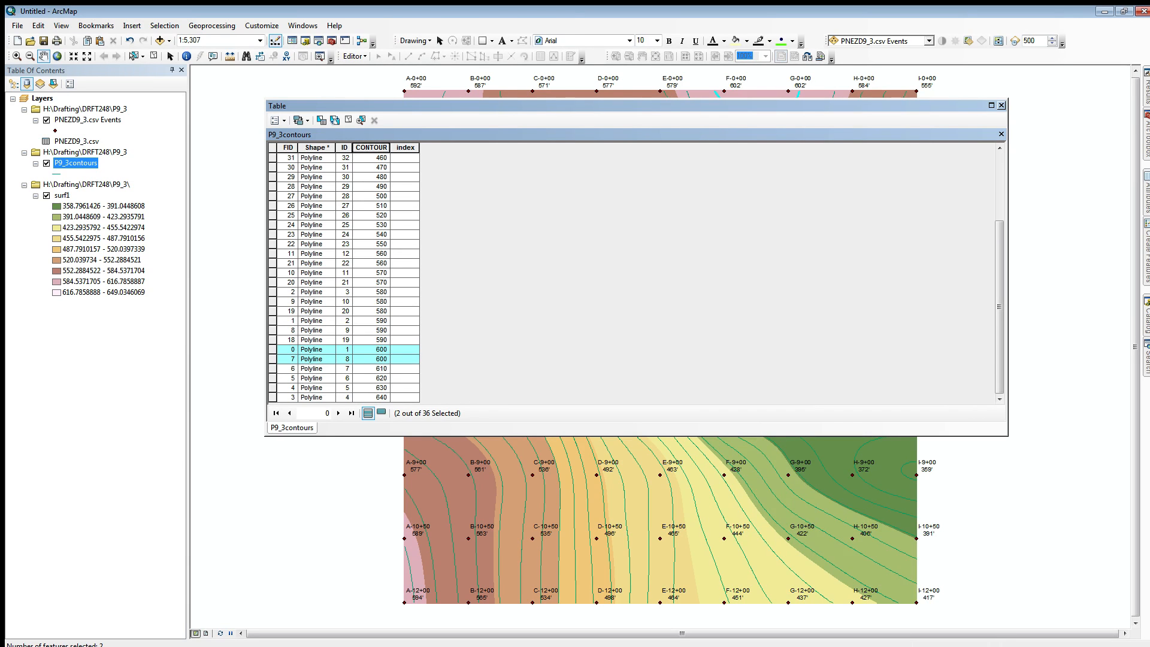
# Select the index contour records with CONTOUR values 400, 450, 500 and both 600 rows.
pyautogui.click(273, 196)
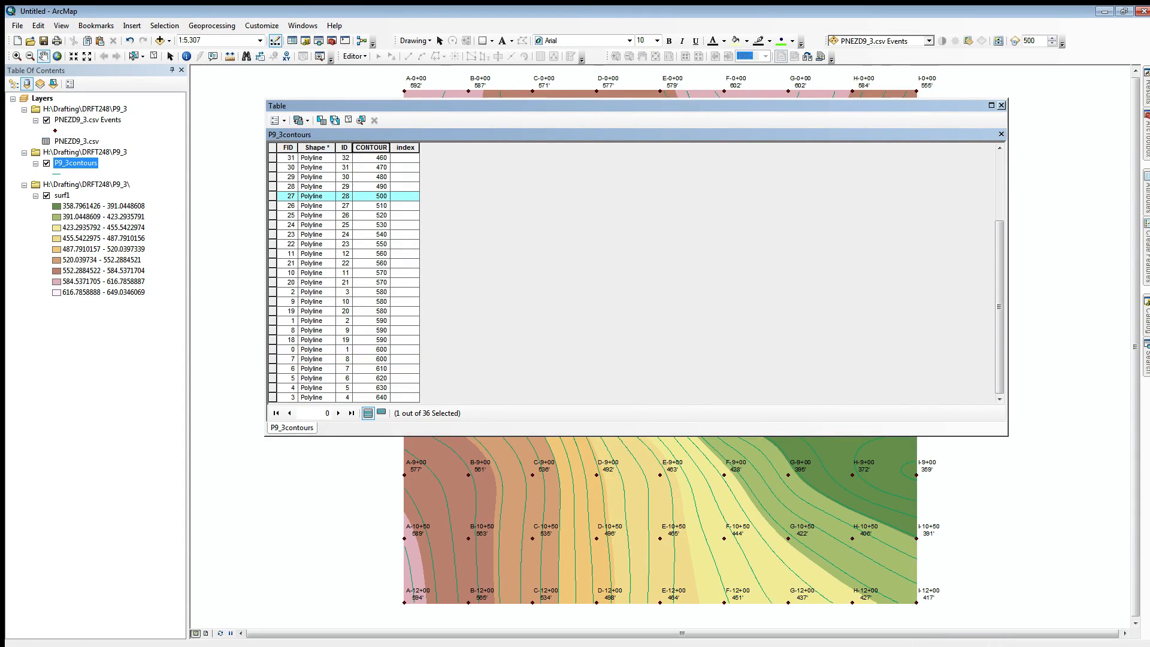
pyautogui.keyDown('ctrl'); pyautogui.click(273, 349); pyautogui.keyUp('ctrl')
pyautogui.keyDown('ctrl'); pyautogui.click(272, 359); pyautogui.keyUp('ctrl')
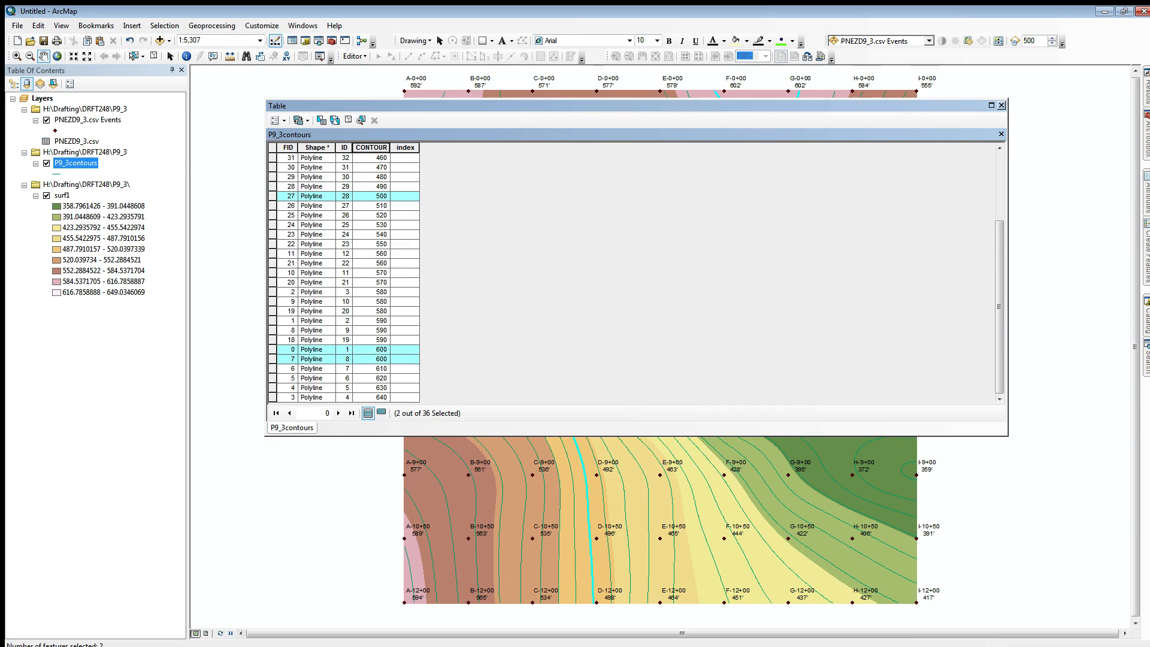
pyautogui.scroll(3, 345, 275)
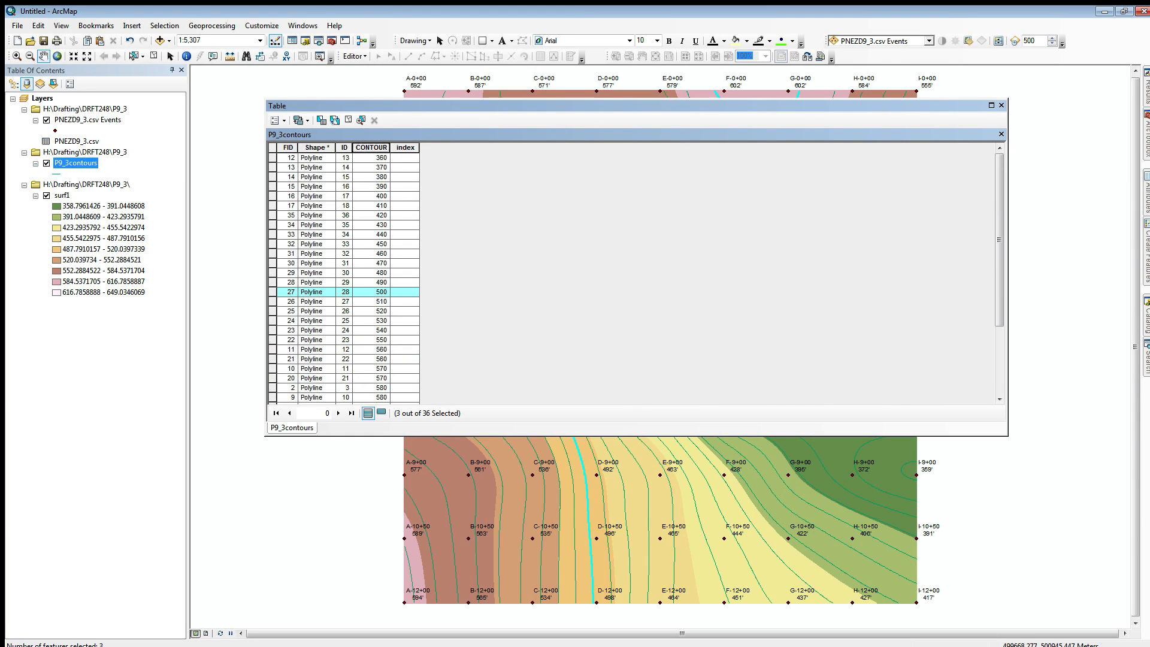
pyautogui.keyDown('ctrl'); pyautogui.click(273, 196); pyautogui.keyUp('ctrl')
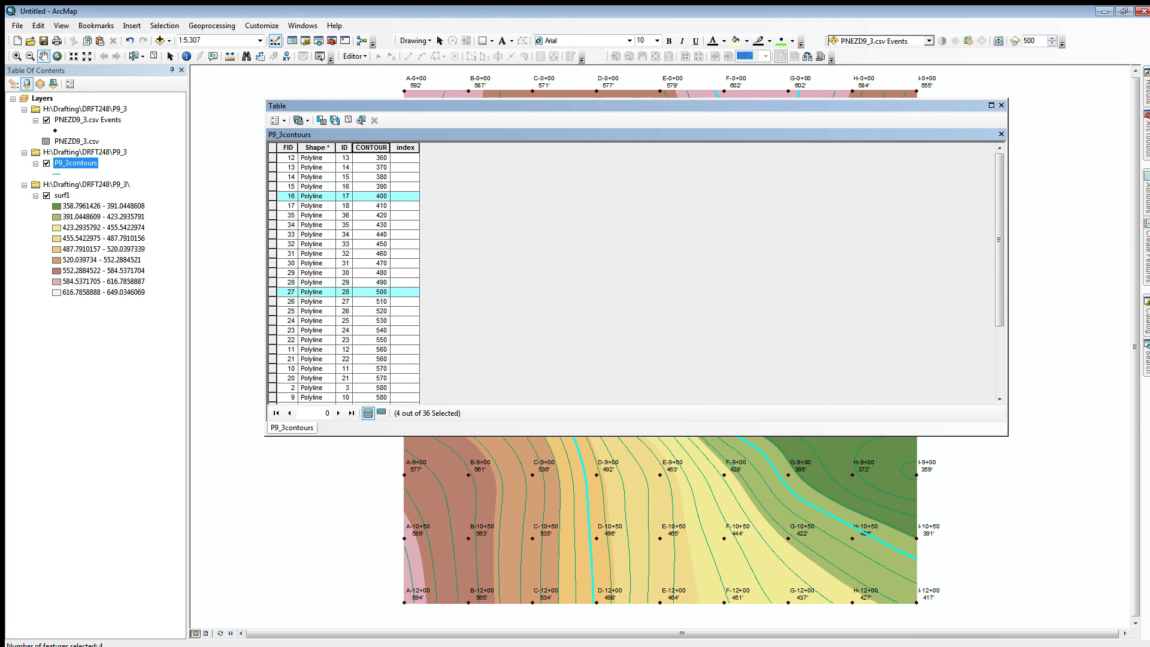
pyautogui.keyDown('ctrl'); pyautogui.click(272, 244); pyautogui.keyUp('ctrl')
pyautogui.scroll(-3, 344, 276)
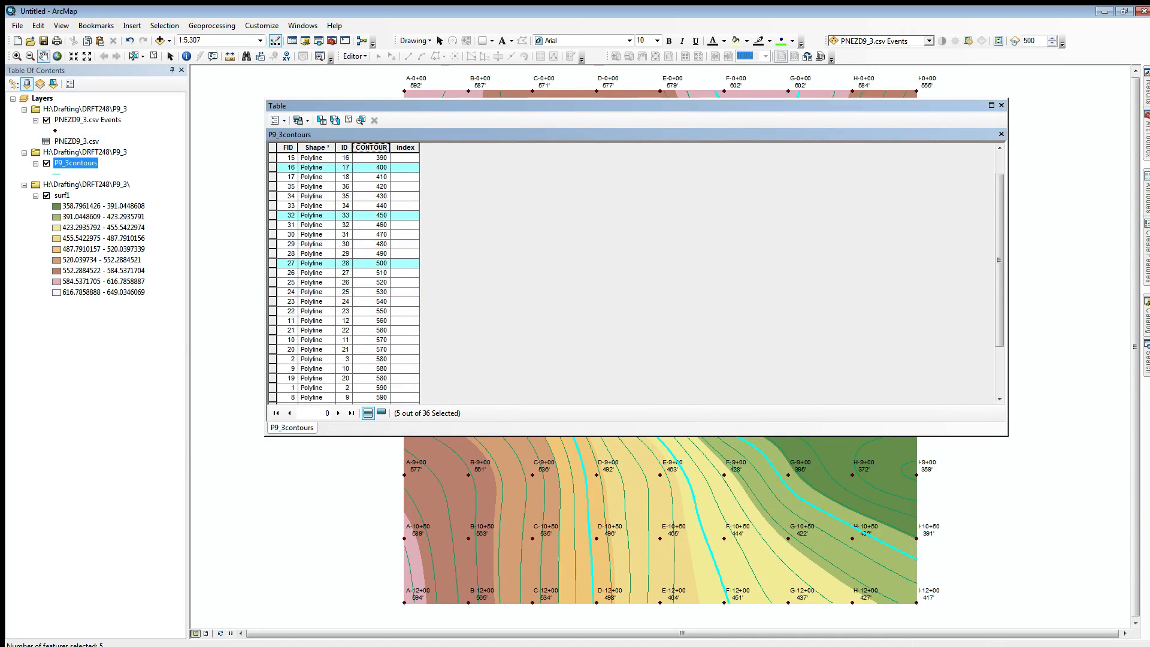
pyautogui.scroll(5, 344, 276)
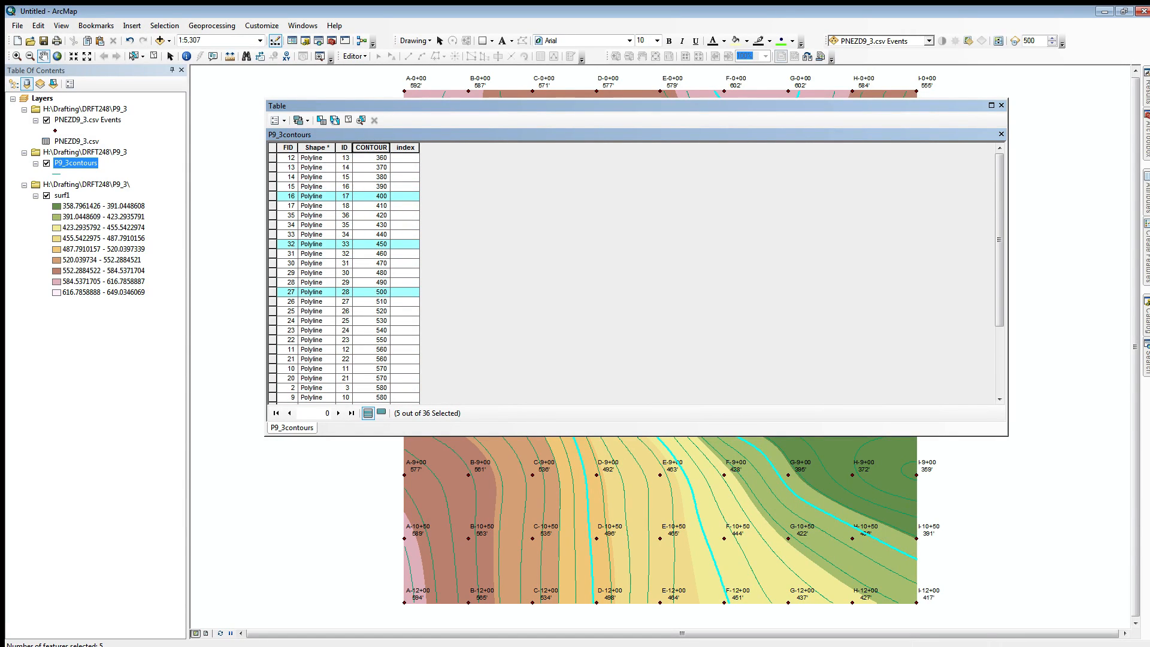
# Calculate the index field as "Y" for the selected contour records with the Field Calculator.
pyautogui.rightClick(405, 147)
pyautogui.click(431, 222)
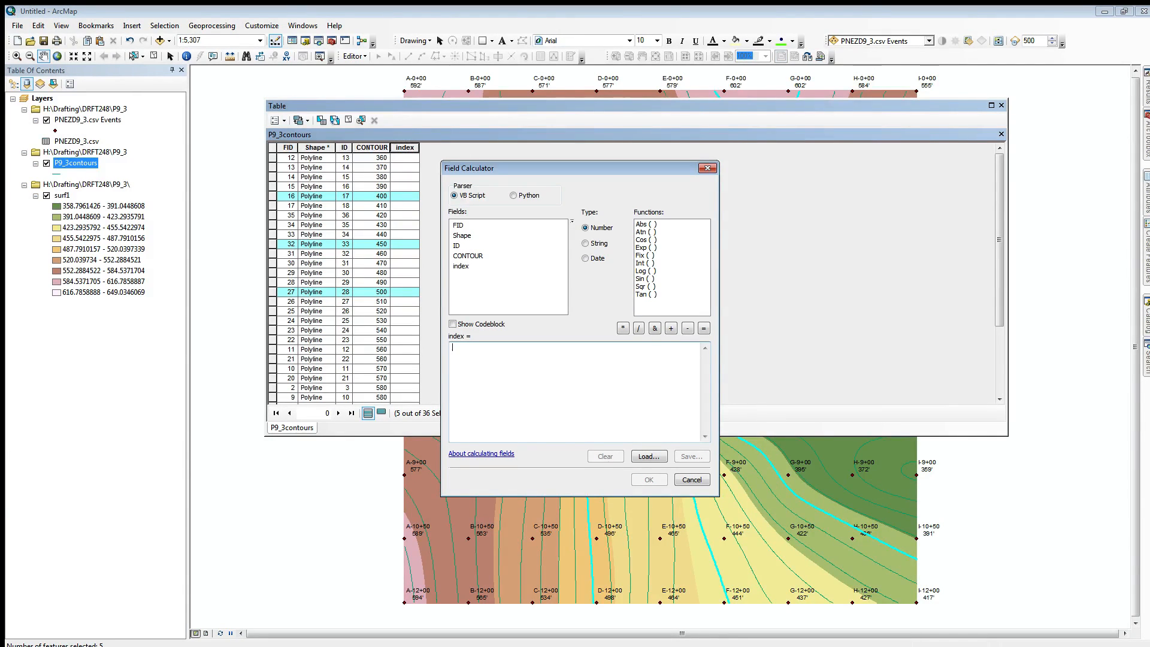
pyautogui.write('"y')
pyautogui.write('Y')
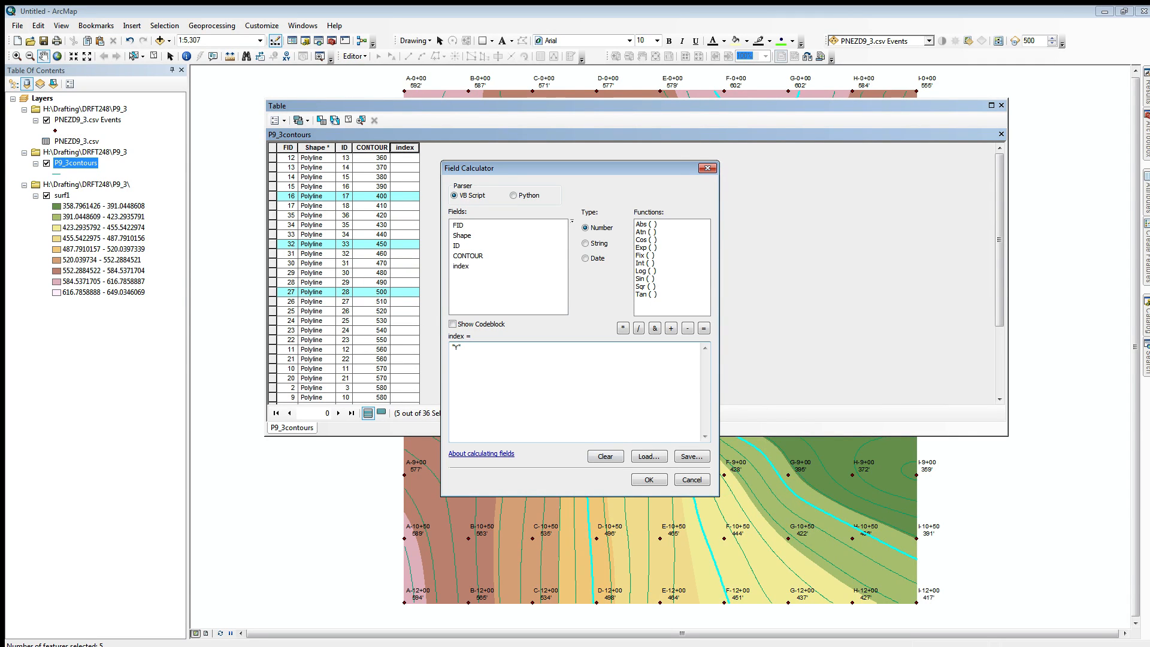
pyautogui.press('Return')
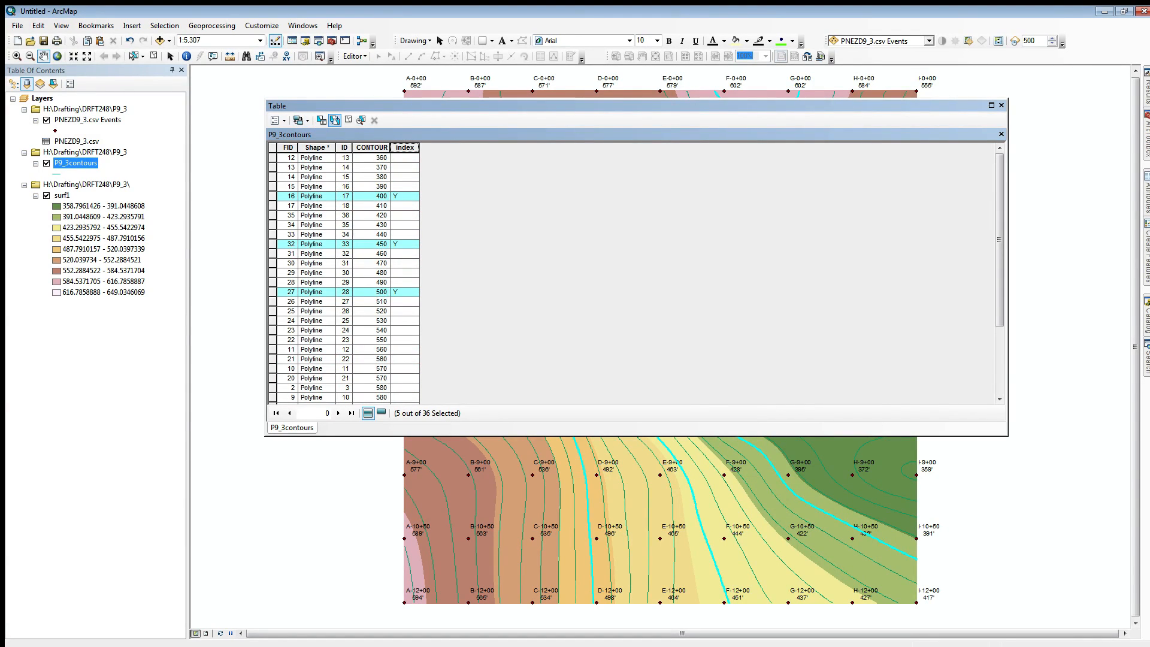
# Switch the selection to calculate index as "N" for all other contours, and close the table with the selection cleared.
pyautogui.click(335, 121)
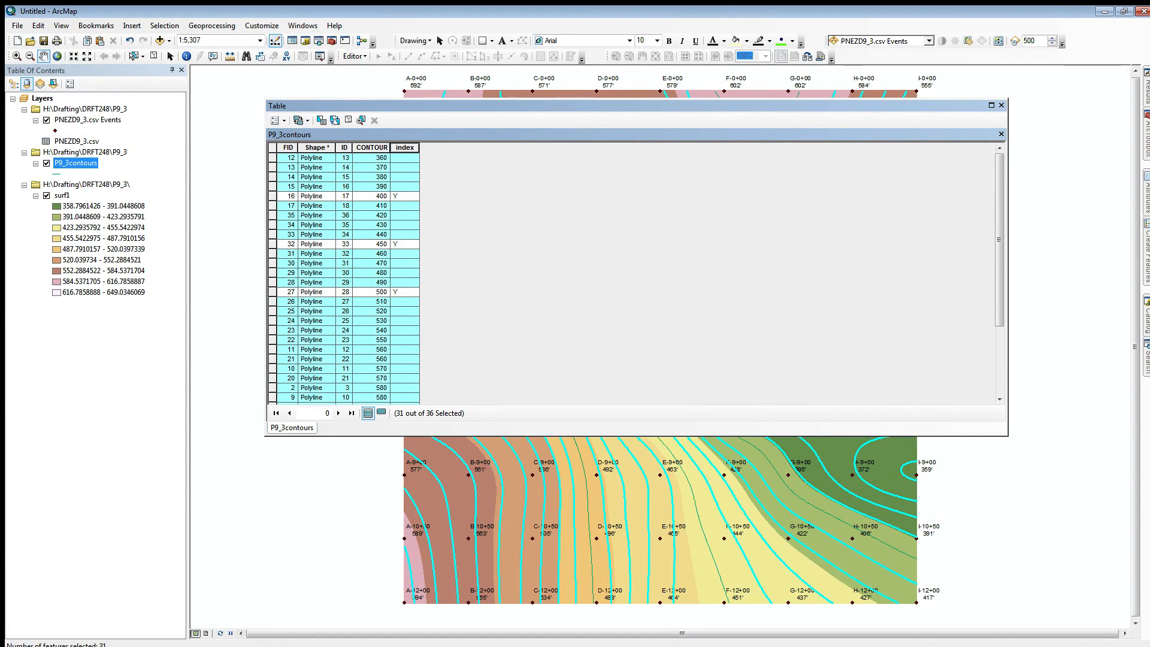
pyautogui.rightClick(405, 148)
pyautogui.click(467, 222)
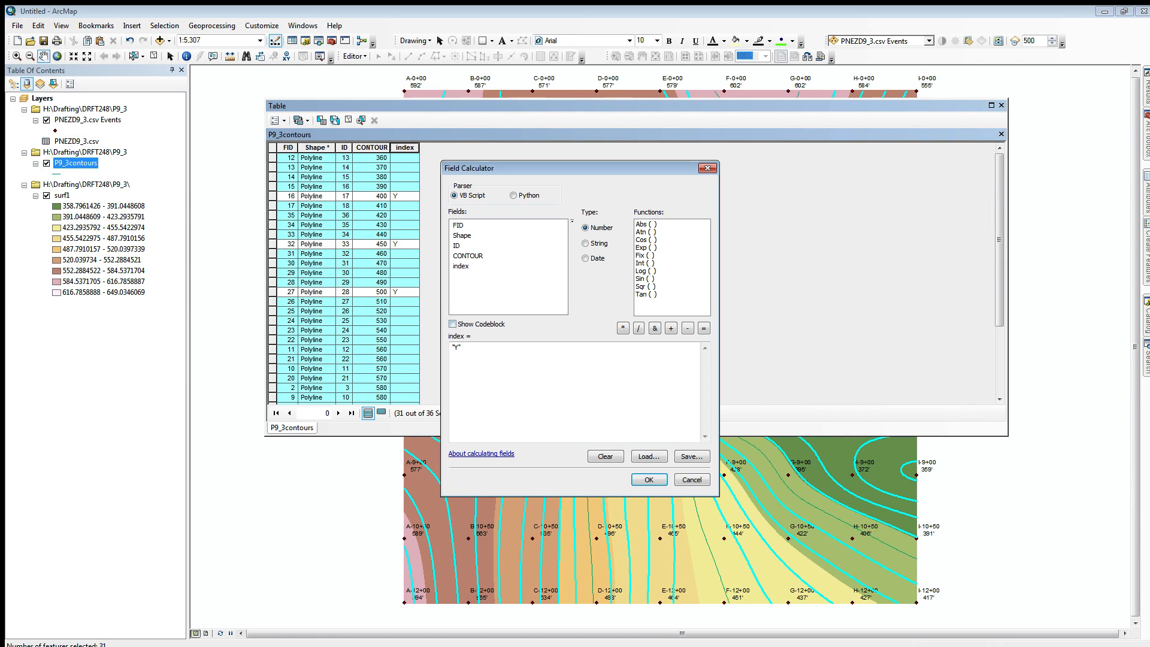
pyautogui.doubleClick(456, 347)
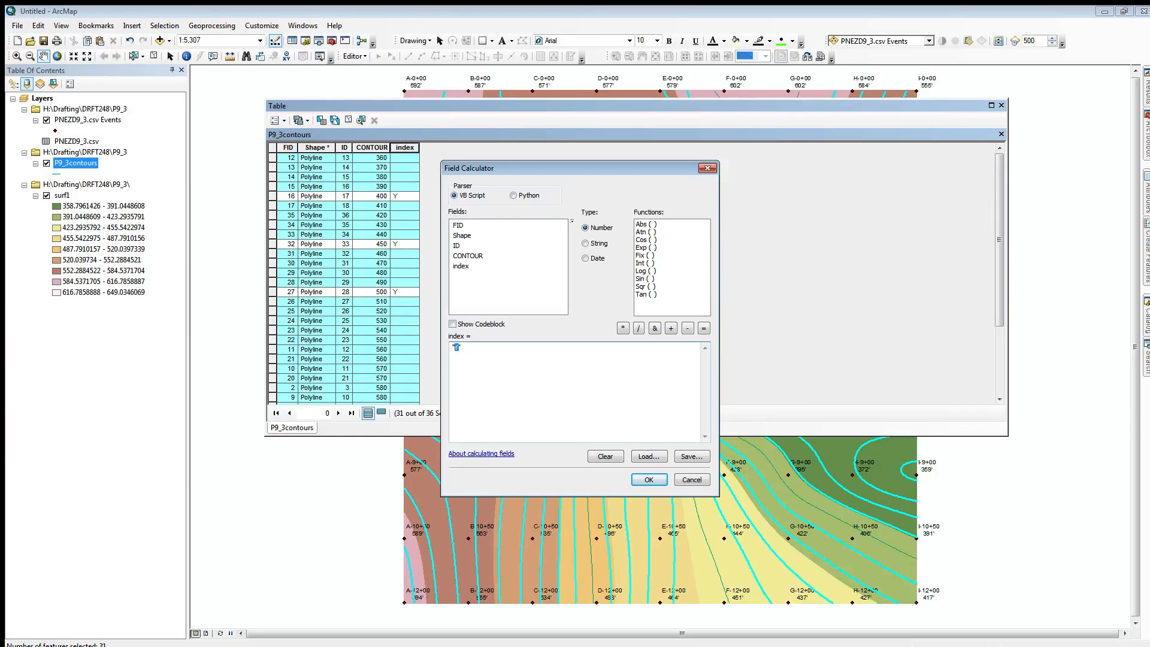
pyautogui.write('N')
pyautogui.click(649, 480)
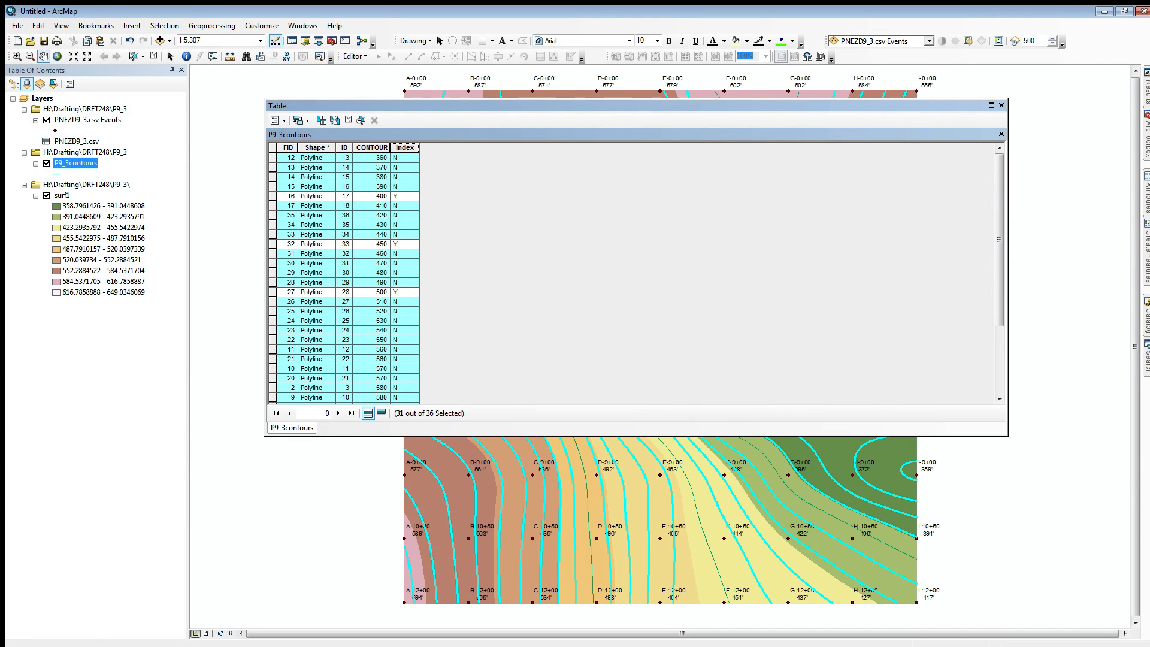
pyautogui.click(1001, 106)
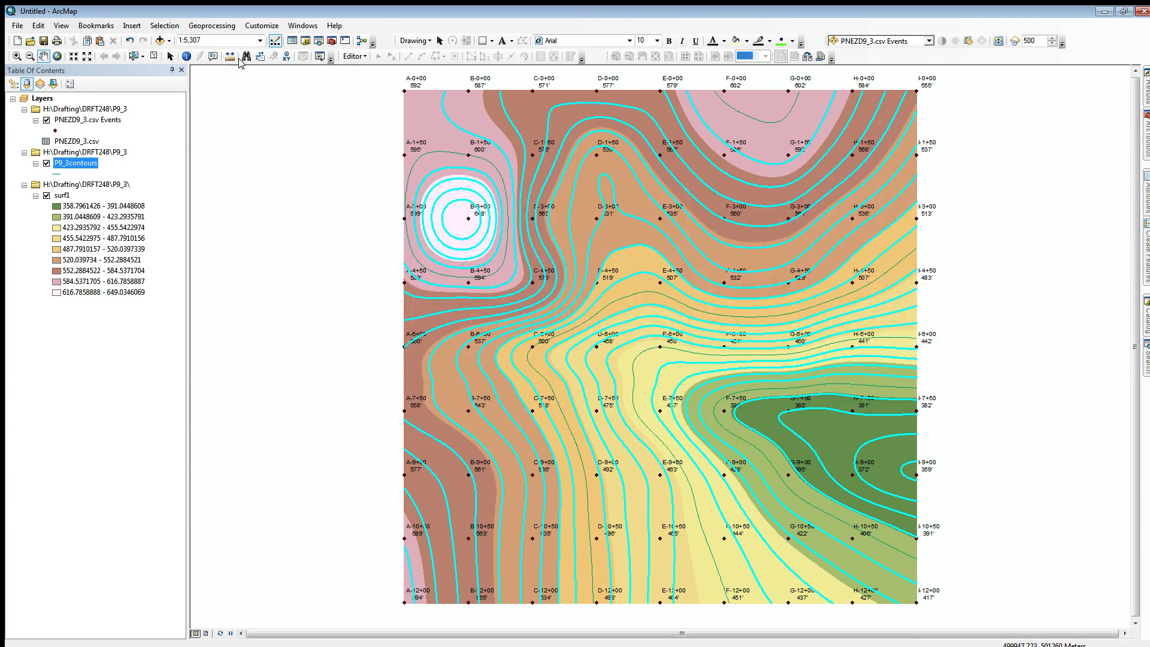
pyautogui.click(153, 56)
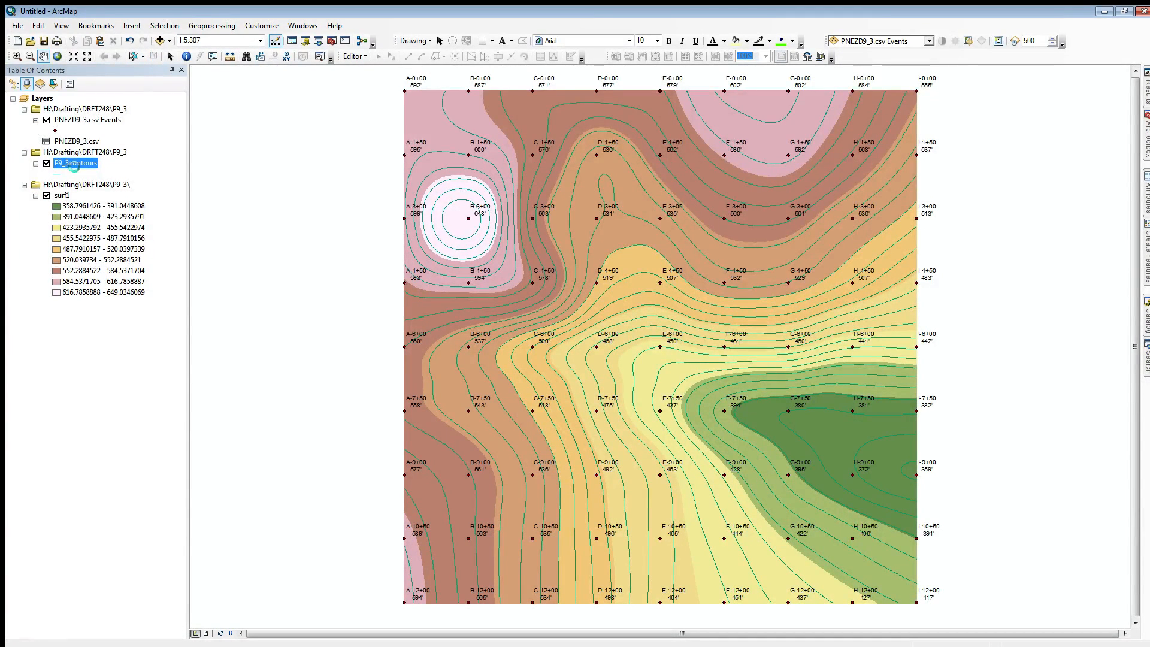
# Symbolize the P9_3contours layer by unique values of the index field, adding all values.
pyautogui.doubleClick(71, 163)
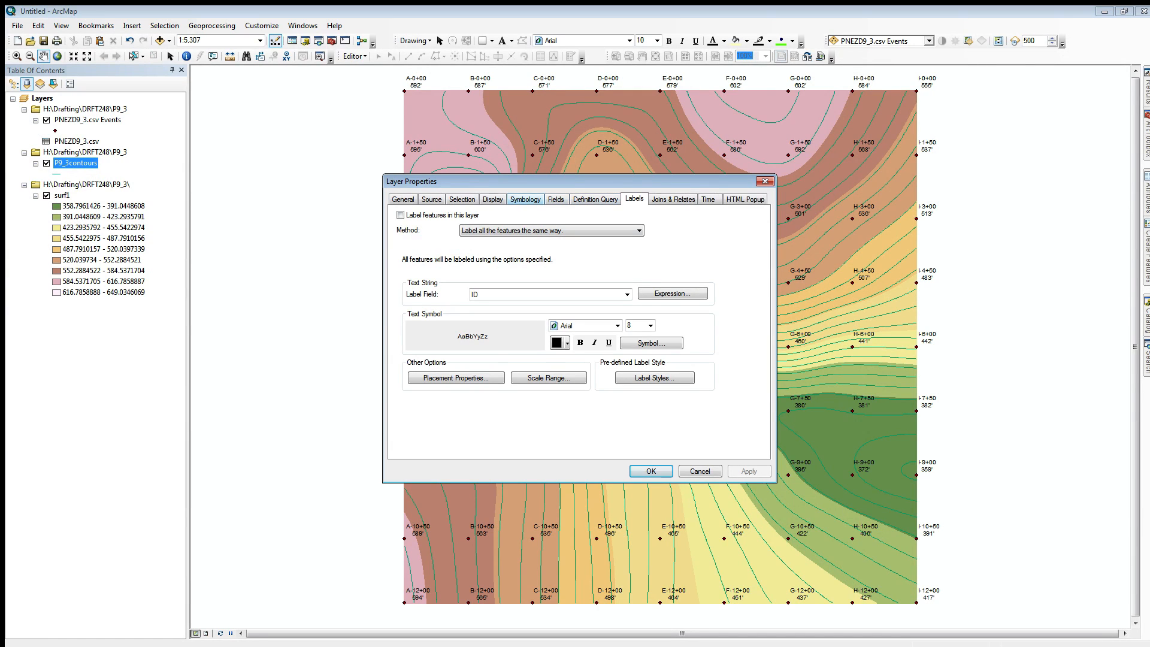
pyautogui.click(525, 199)
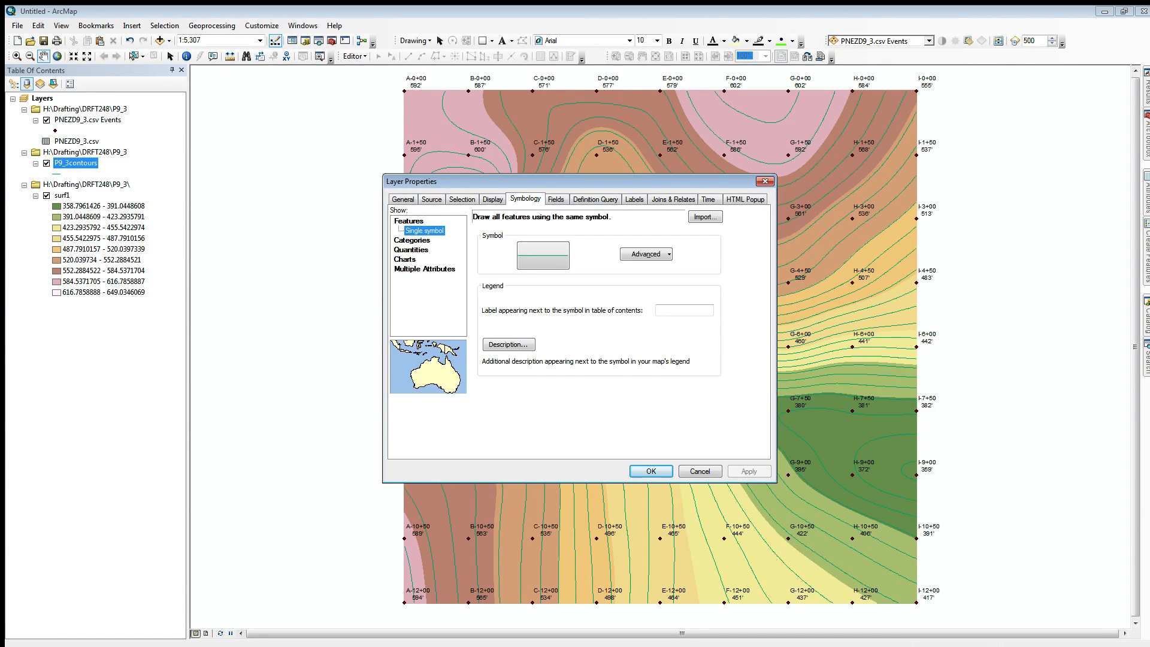
pyautogui.click(412, 240)
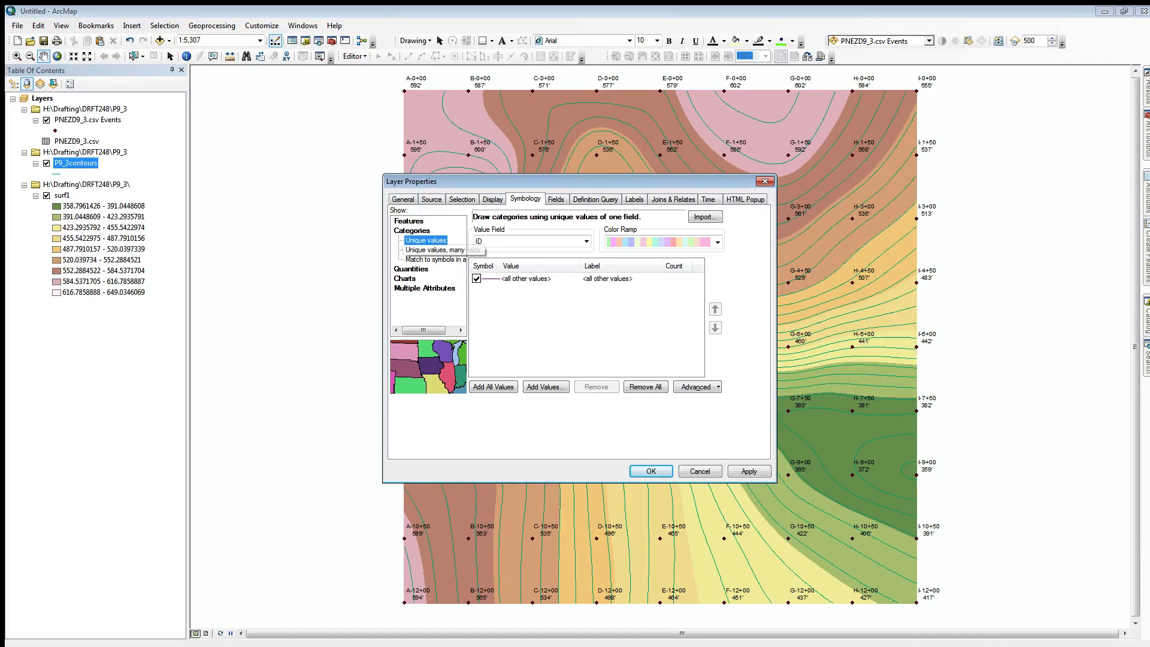
pyautogui.click(586, 241)
pyautogui.click(483, 267)
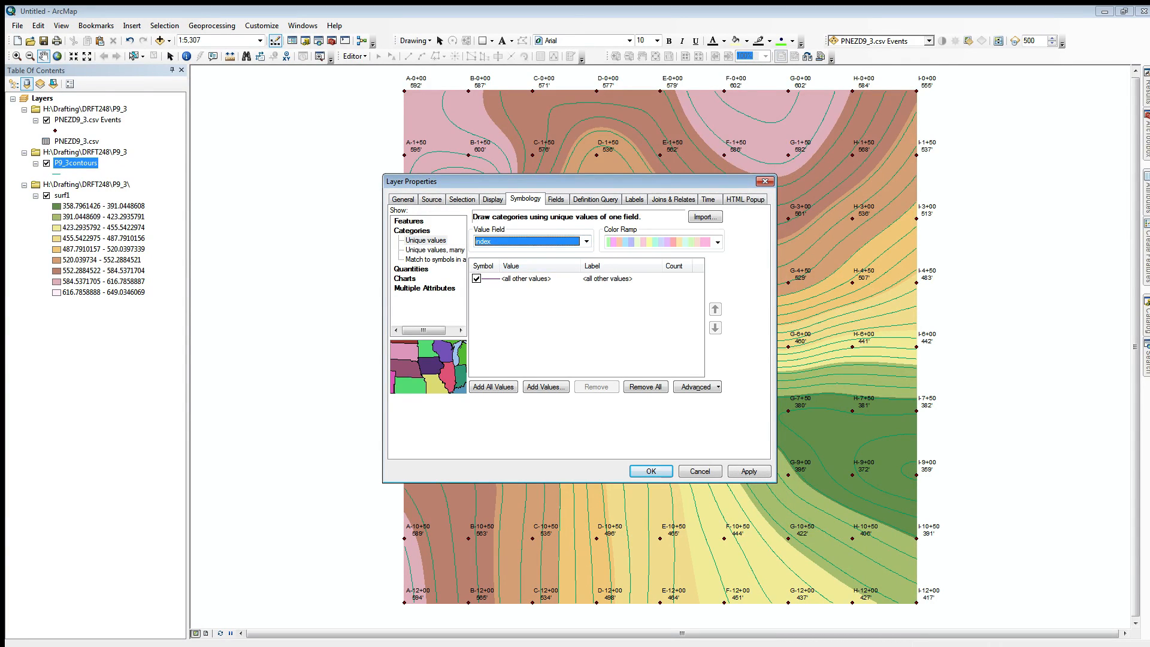
pyautogui.click(493, 387)
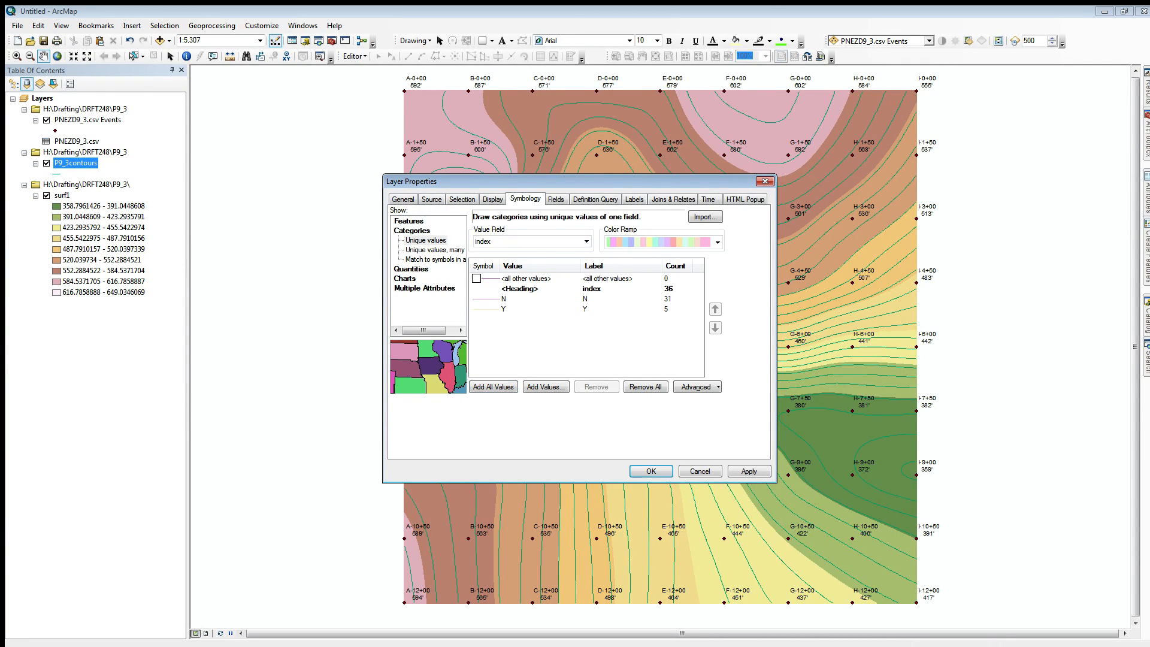
pyautogui.click(651, 471)
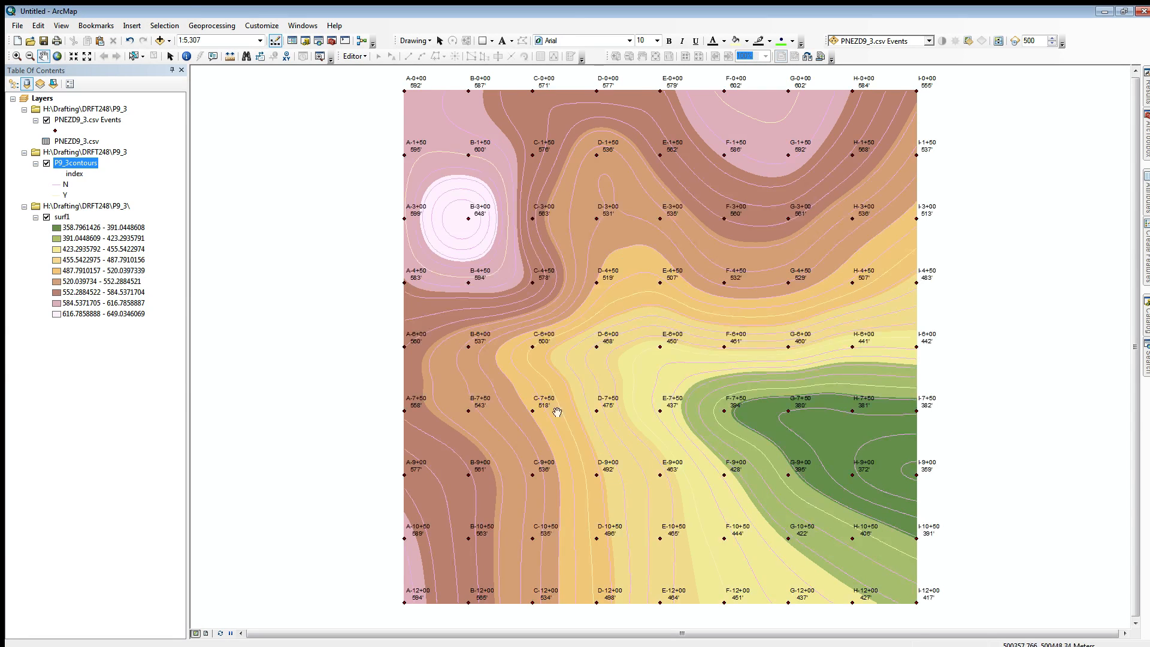
# Set the line symbol of the N contours to width .7 and a dark gray color.
pyautogui.click(58, 185)
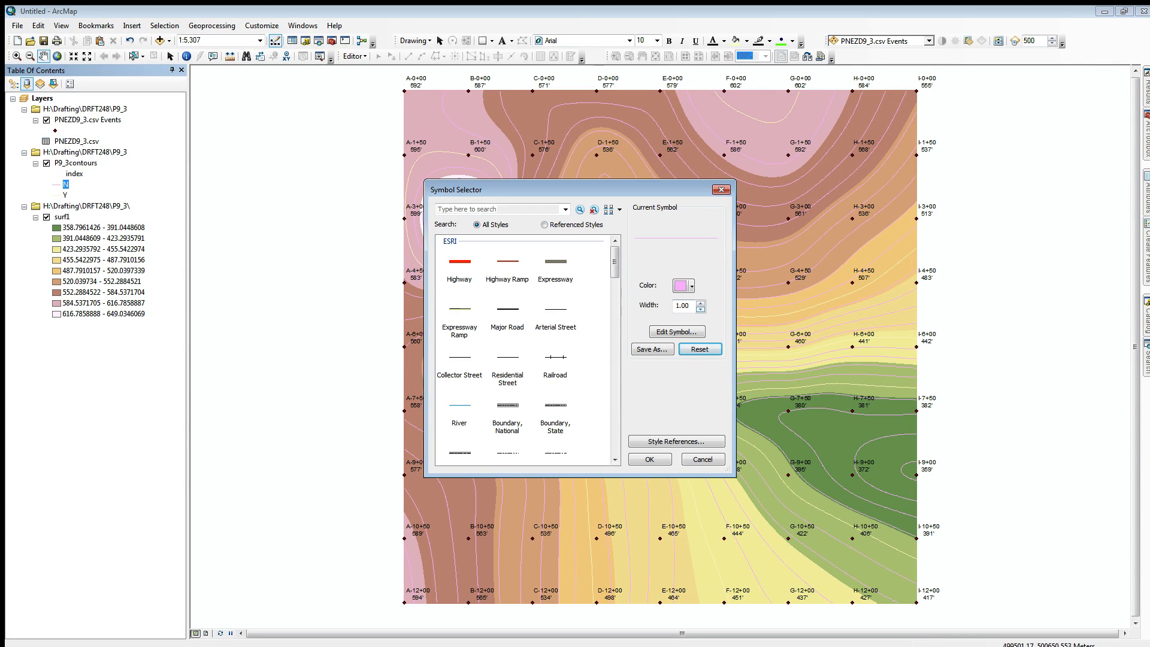
pyautogui.doubleClick(683, 306)
pyautogui.write('.7')
pyautogui.press('Tab')
pyautogui.click(684, 286)
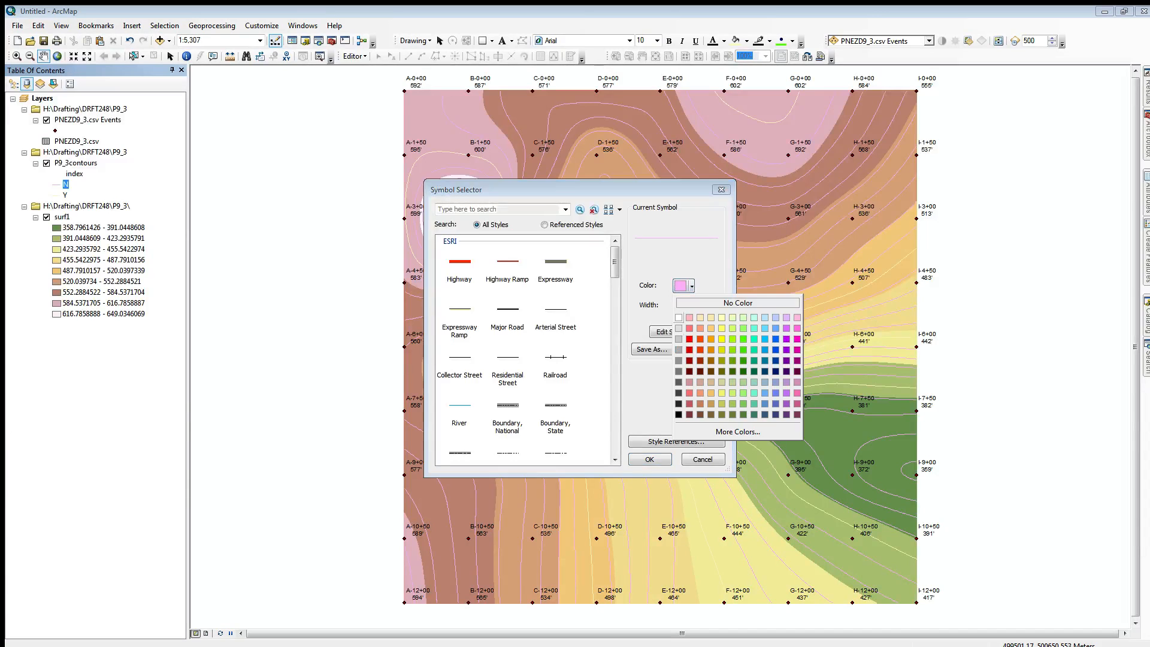
pyautogui.click(679, 393)
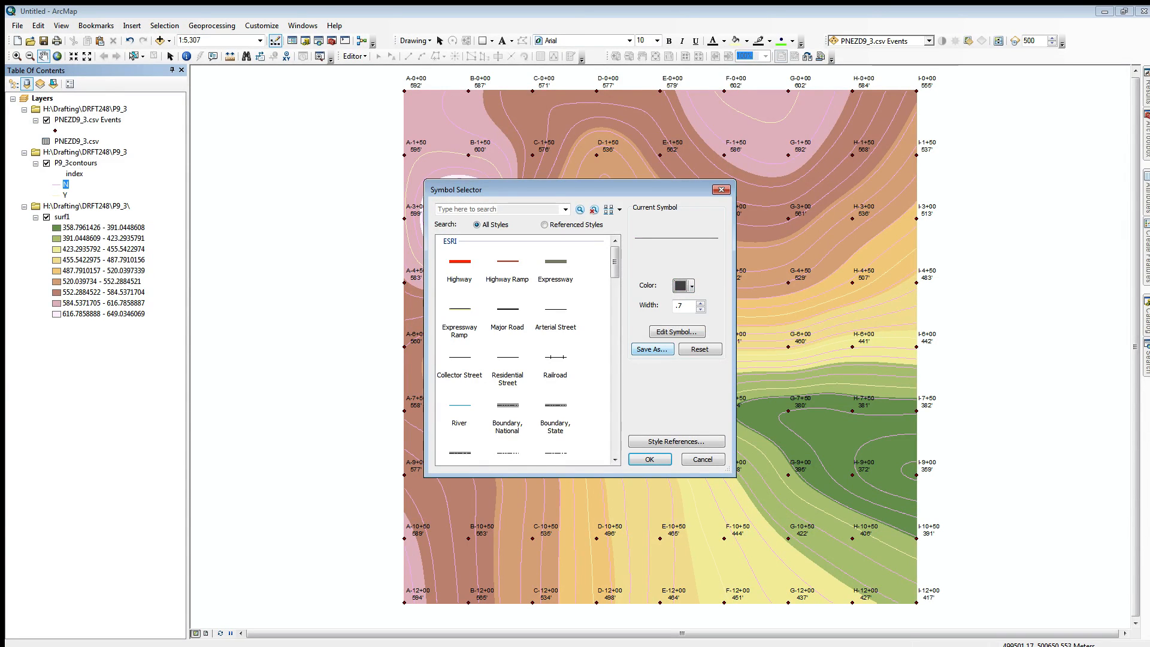
pyautogui.click(649, 459)
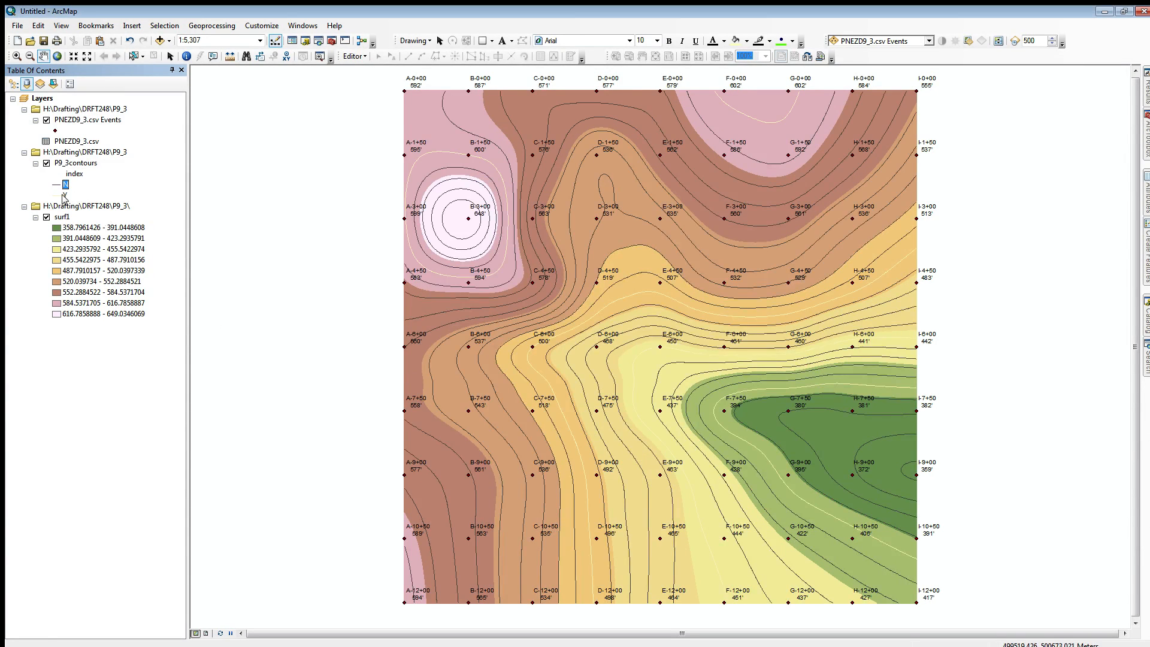
# Set the line symbol of the Y index contours to width 1.5 and black.
pyautogui.doubleClick(57, 195)
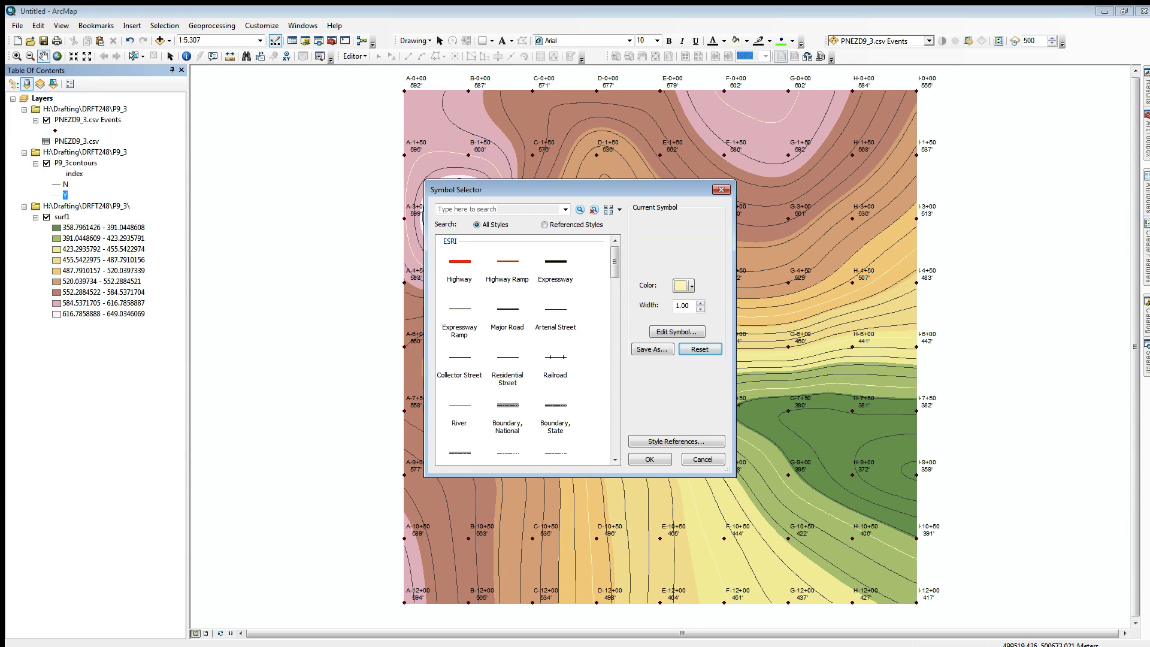
pyautogui.doubleClick(682, 306)
pyautogui.write('1.5')
pyautogui.click(691, 286)
pyautogui.click(678, 413)
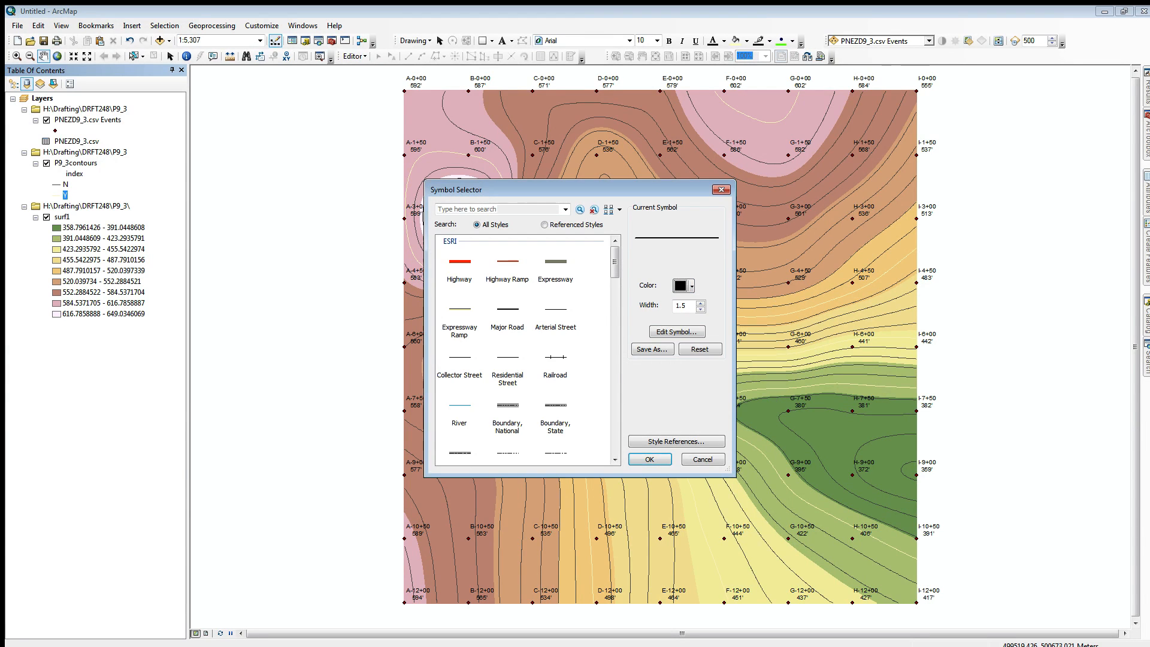
pyautogui.click(649, 459)
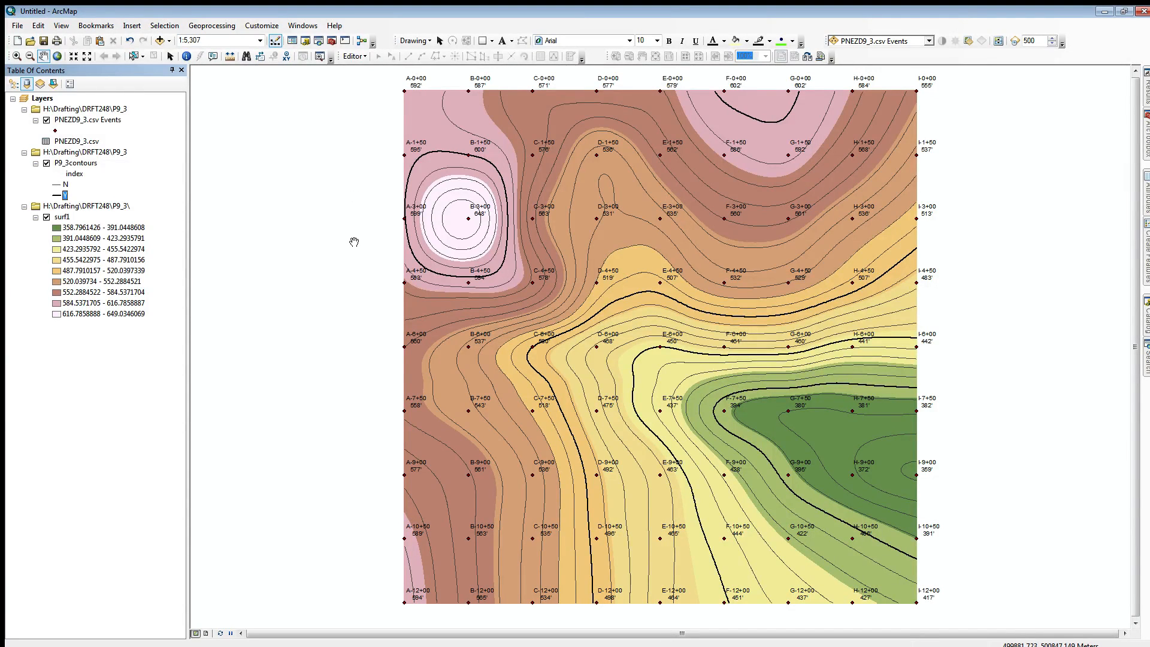
# Enable labels for the P9_3contours layer, using the method that defines feature classes and labels each class differently.
pyautogui.doubleClick(74, 164)
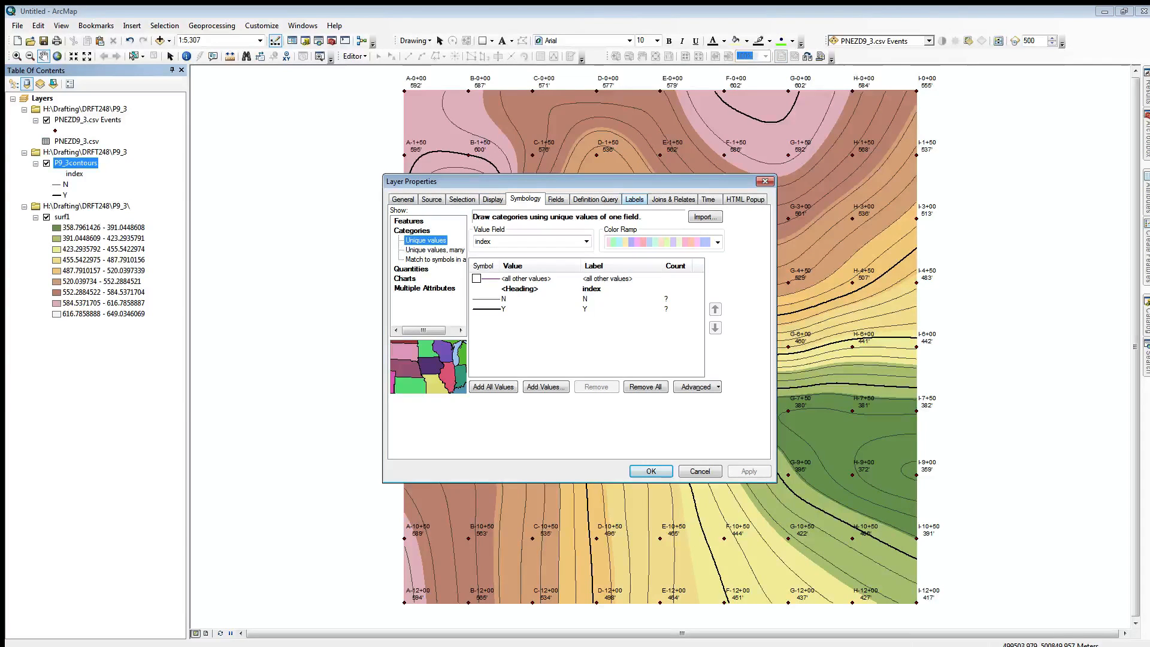
pyautogui.click(634, 199)
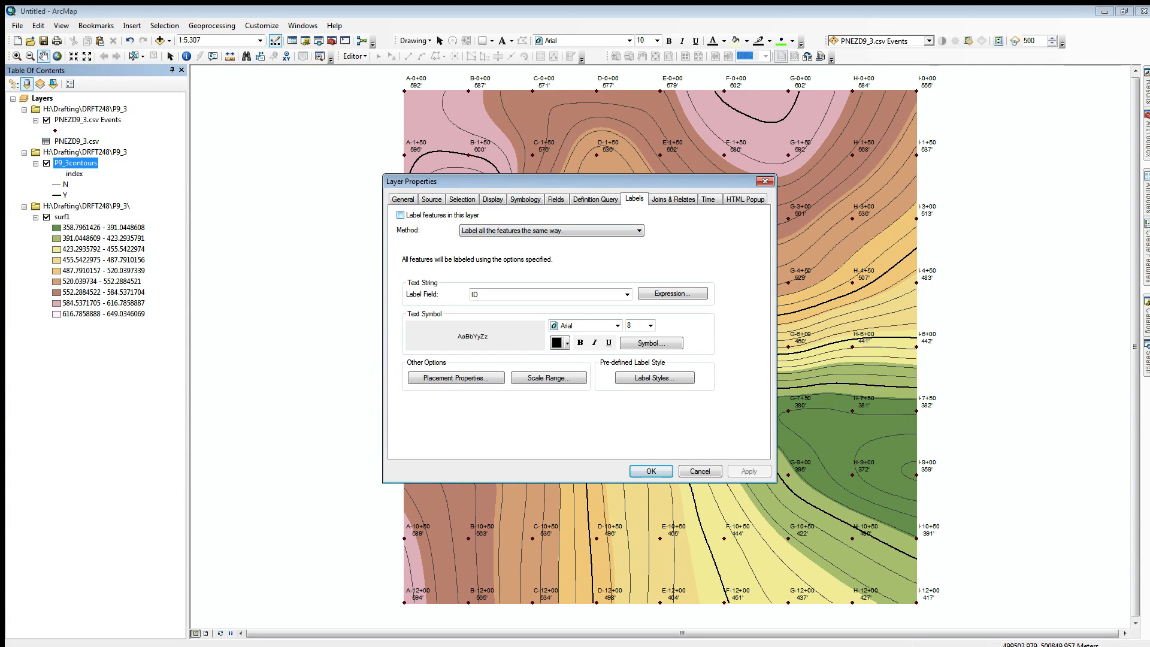
pyautogui.click(401, 215)
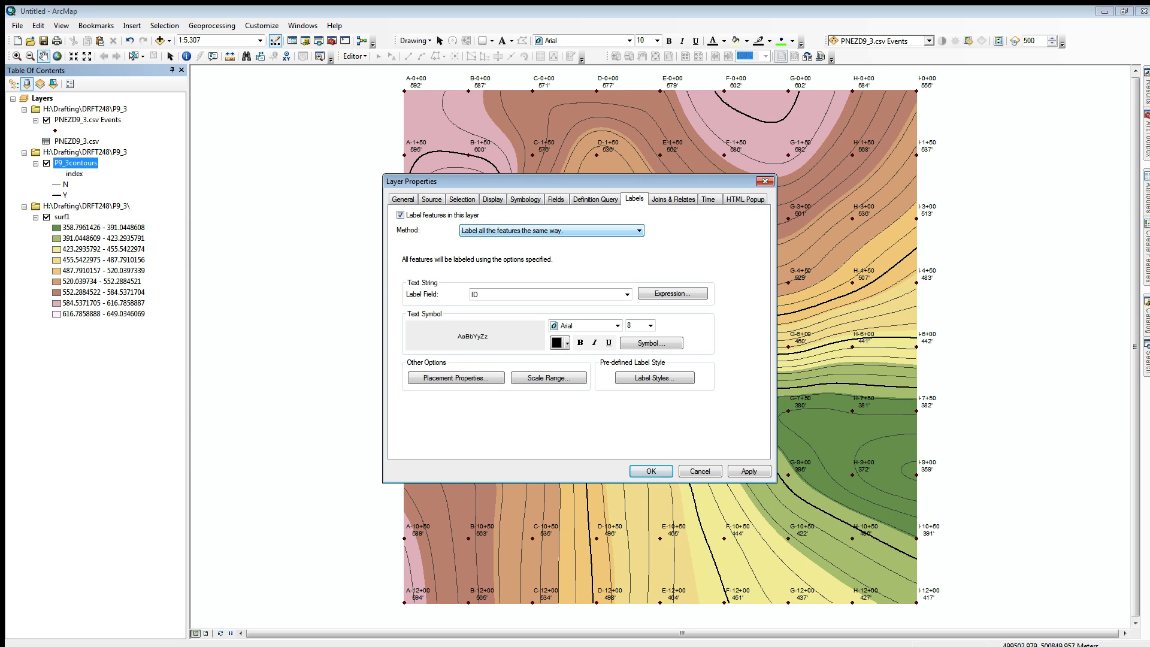
pyautogui.click(552, 231)
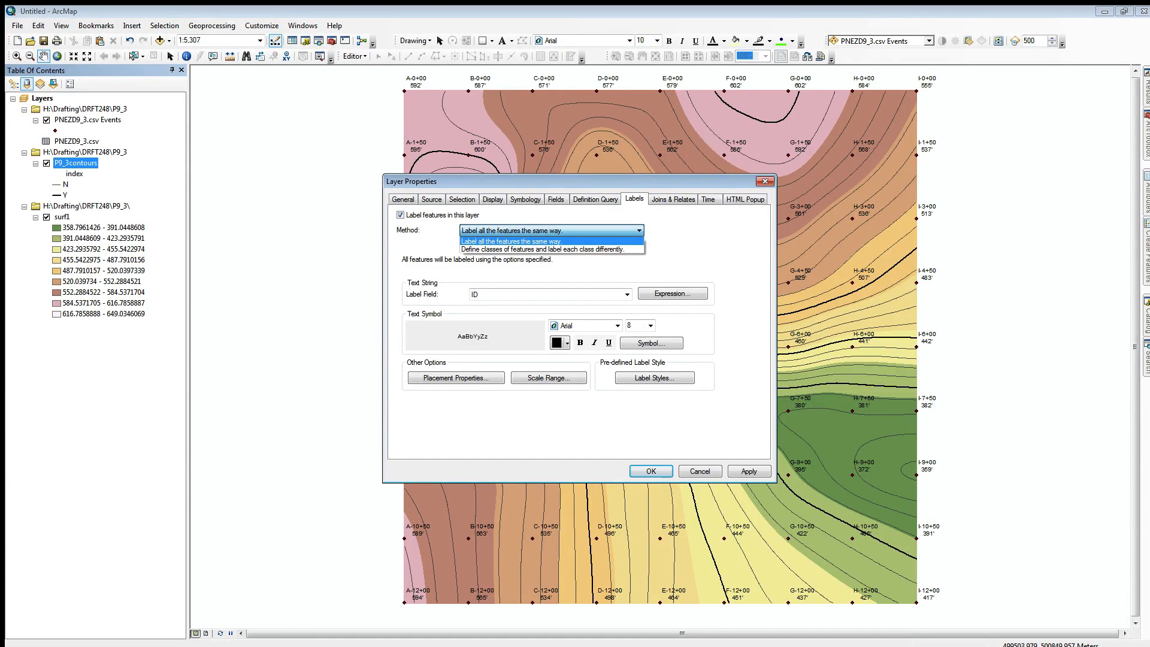
pyautogui.click(542, 248)
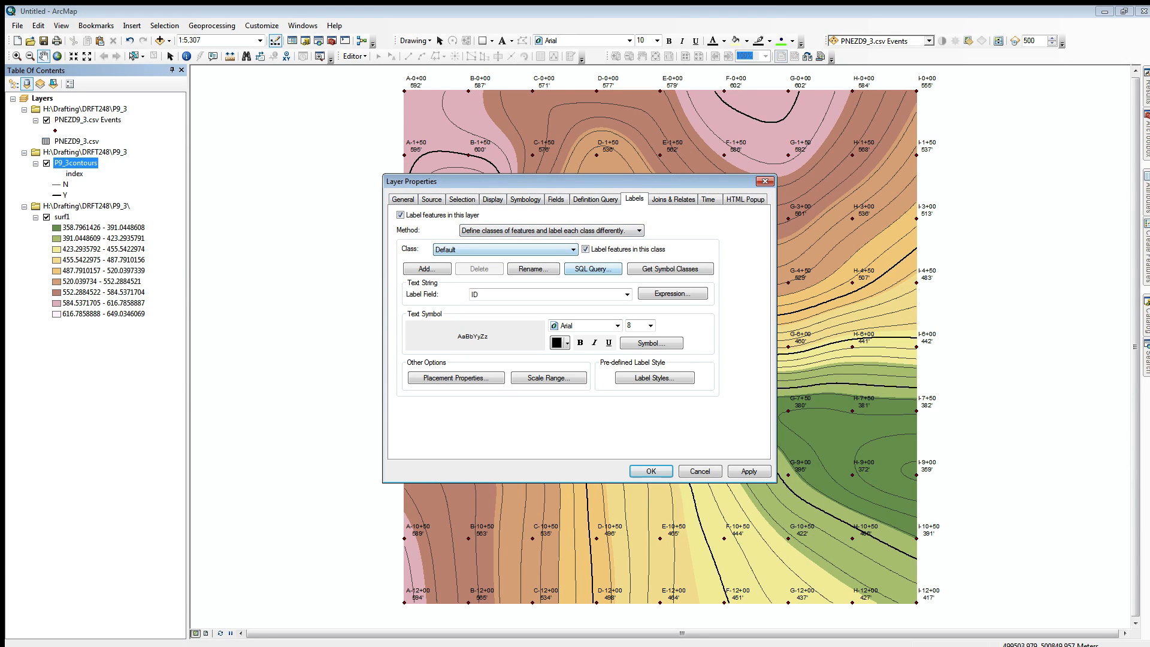
# Restrict the Default label class with the SQL query "index" = 'Y'.
pyautogui.click(593, 269)
pyautogui.doubleClick(489, 250)
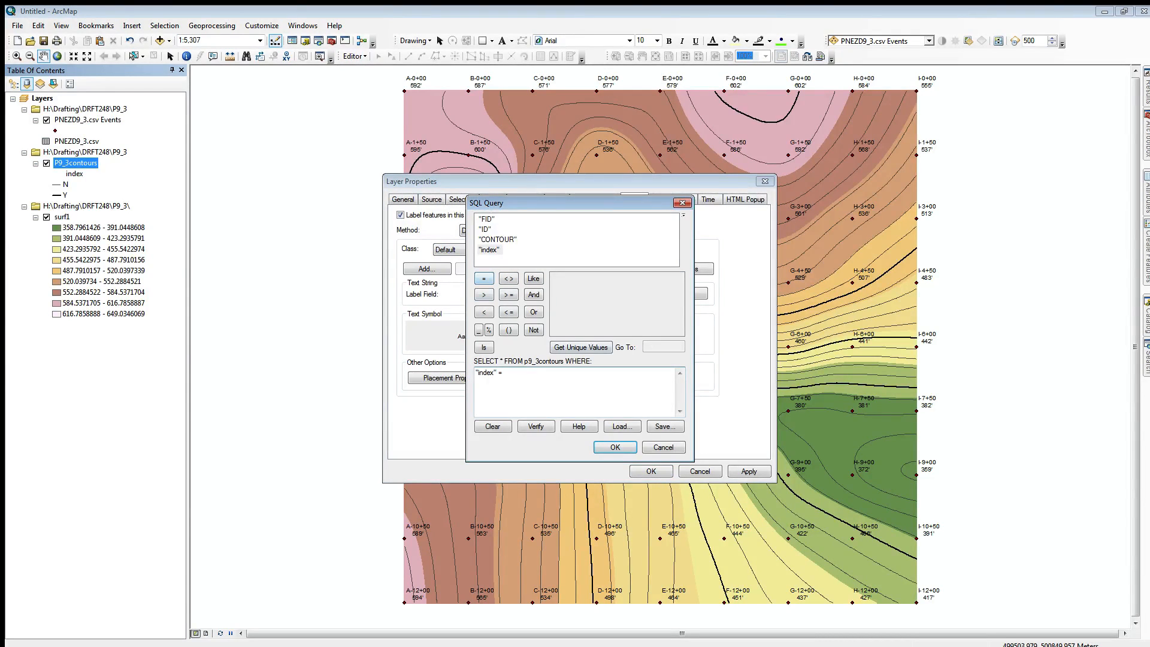
pyautogui.click(580, 348)
pyautogui.doubleClick(557, 288)
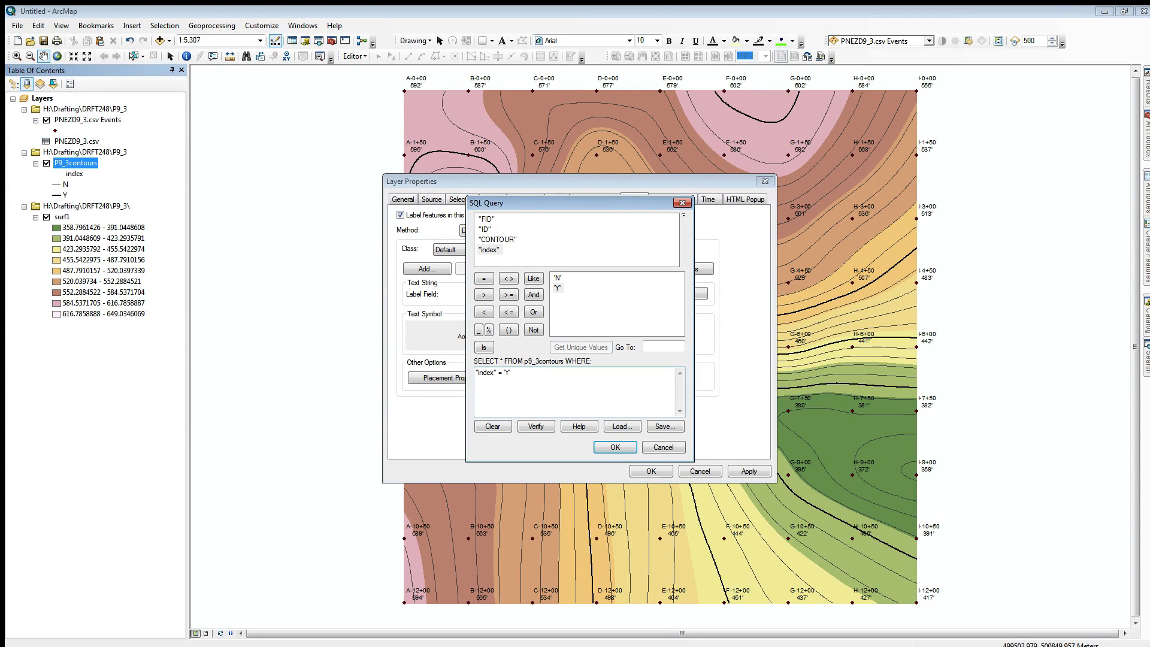
pyautogui.click(615, 448)
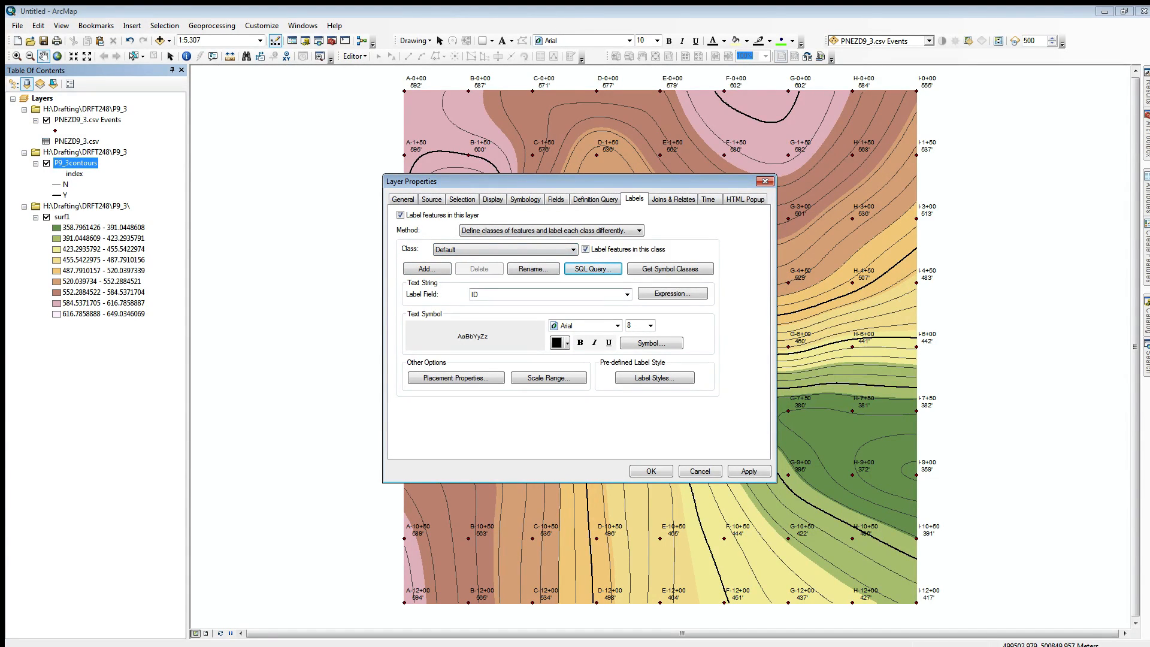
# Label the class by the CONTOUR field with a foot mark appended in the label expression, and verify the expression.
pyautogui.click(627, 294)
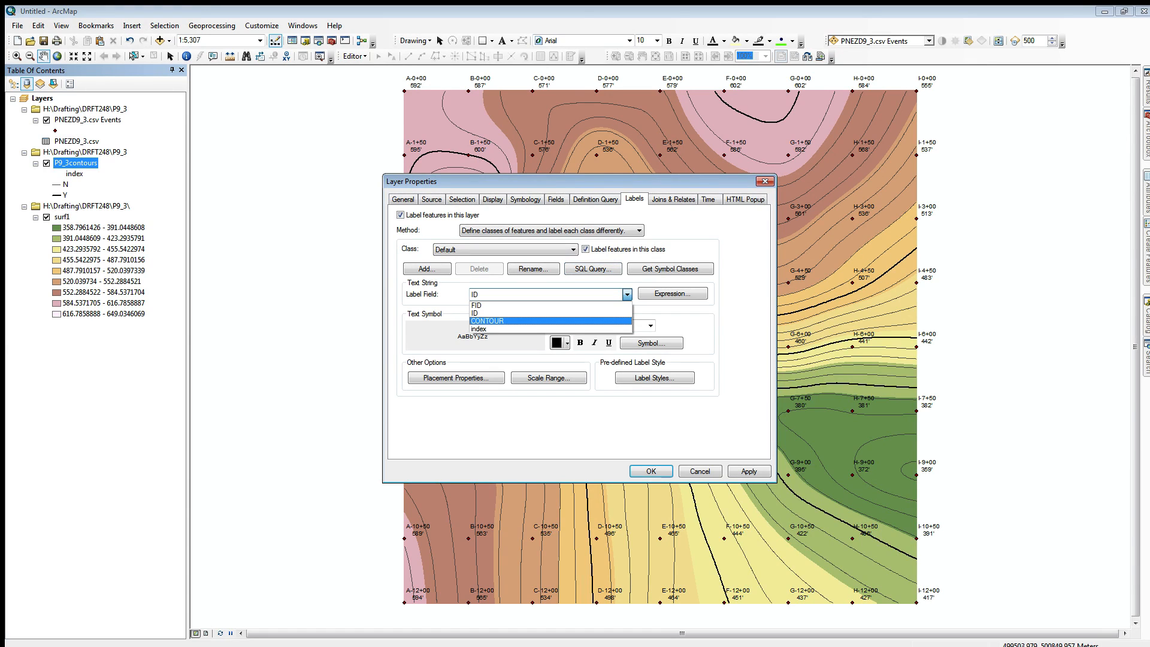
pyautogui.click(550, 321)
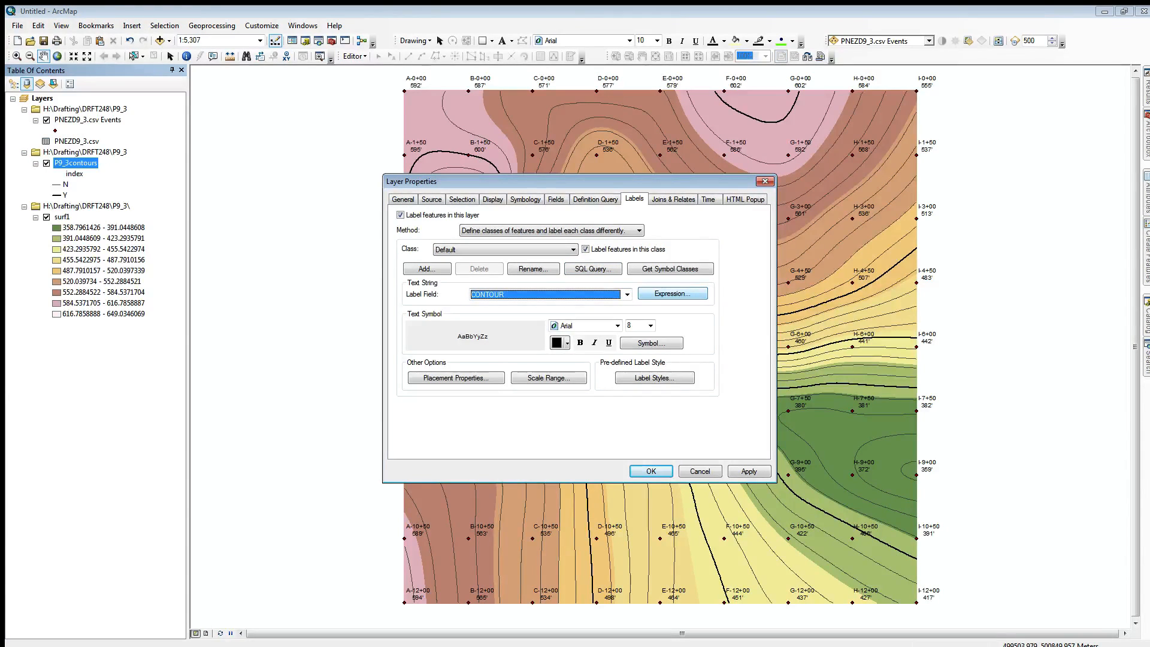
pyautogui.click(672, 293)
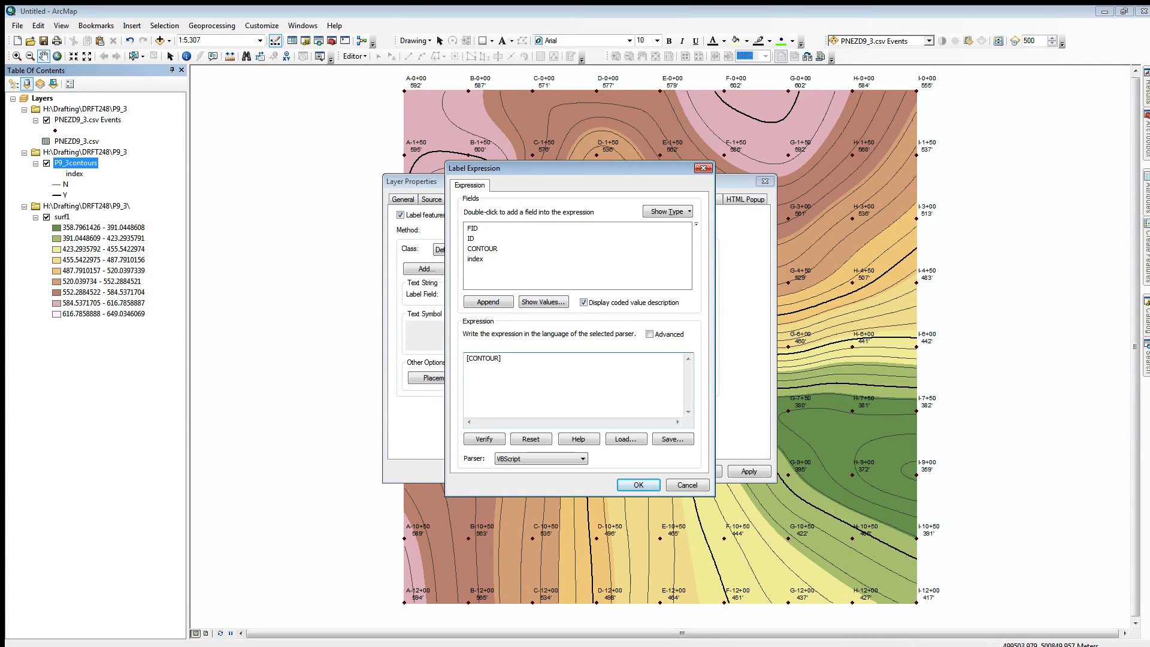
pyautogui.write('& ""')
pyautogui.click(484, 439)
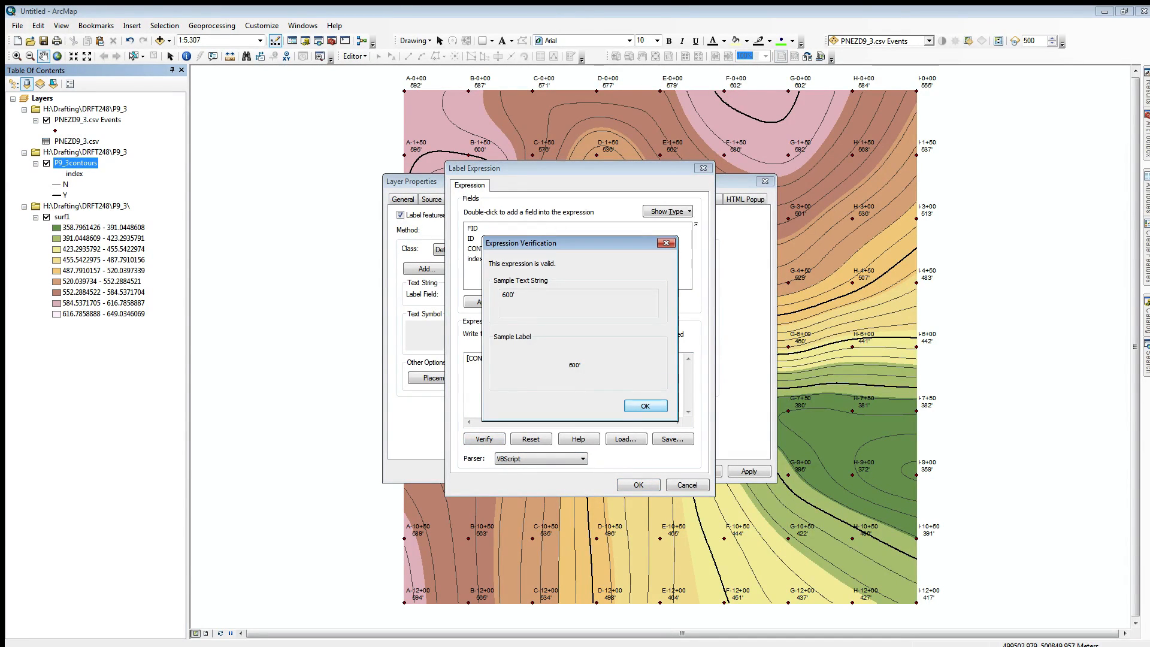
pyautogui.click(645, 406)
pyautogui.click(639, 485)
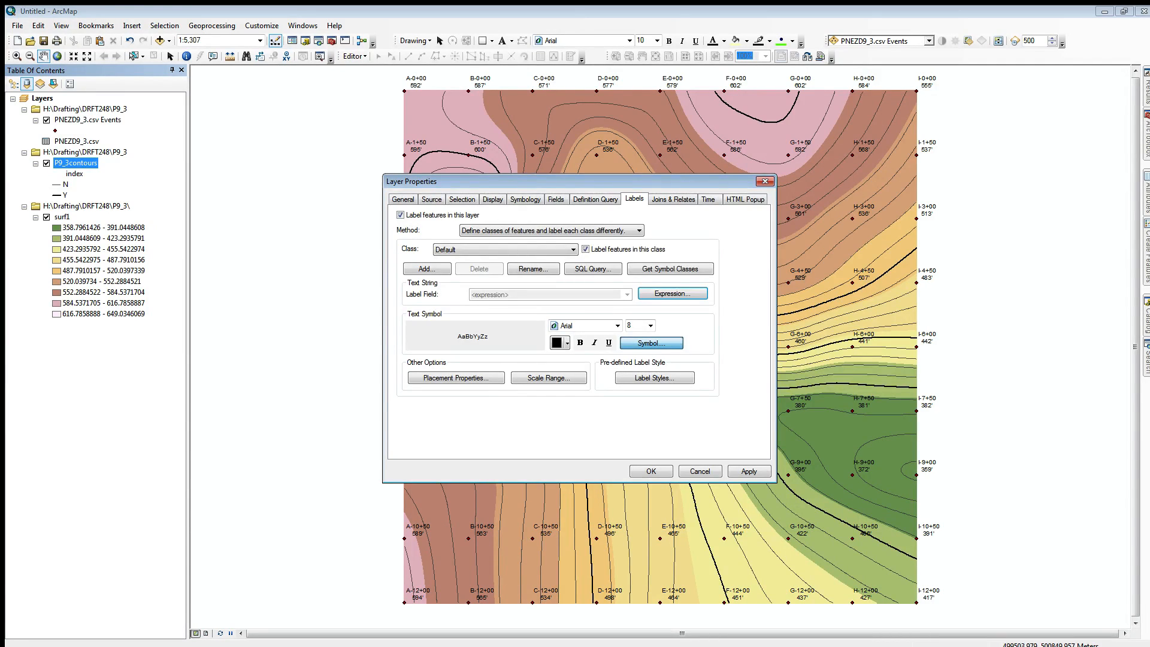
# Add a halo mask of size 2 to the contour label text symbol.
pyautogui.click(652, 343)
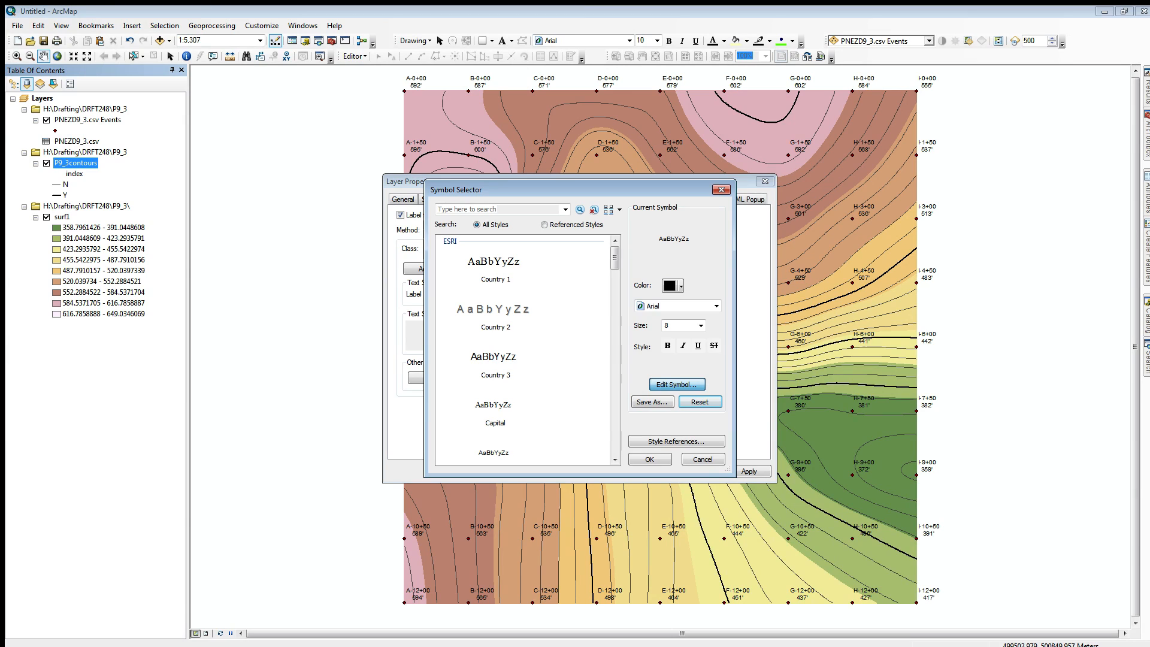
pyautogui.click(676, 384)
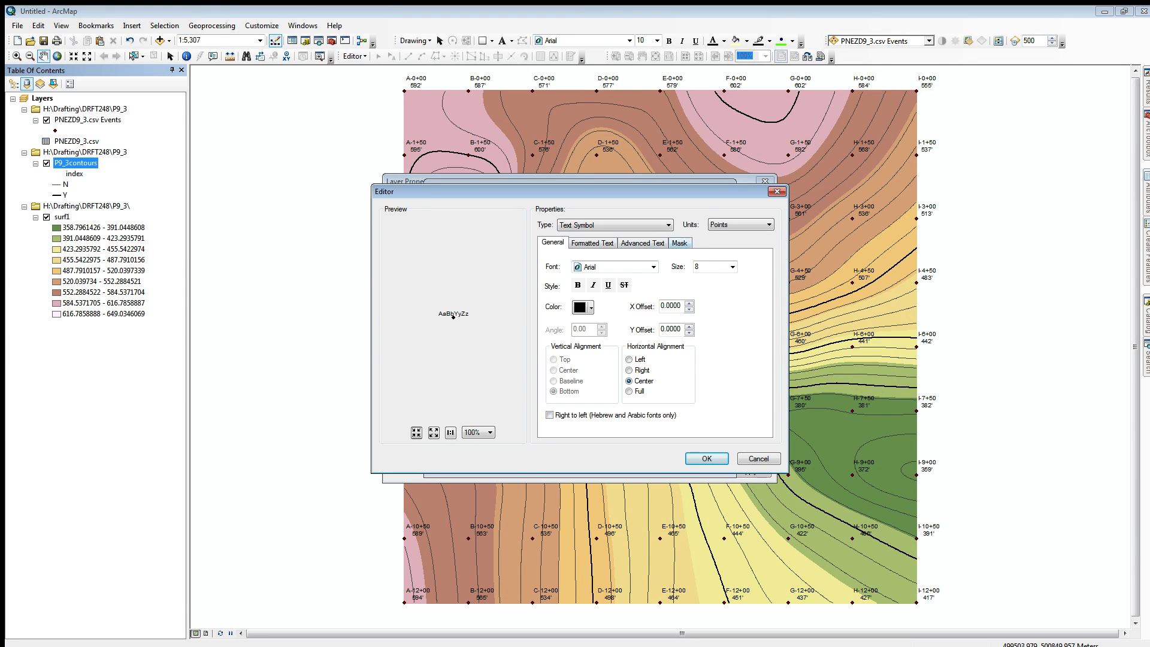
pyautogui.click(679, 243)
pyautogui.click(553, 296)
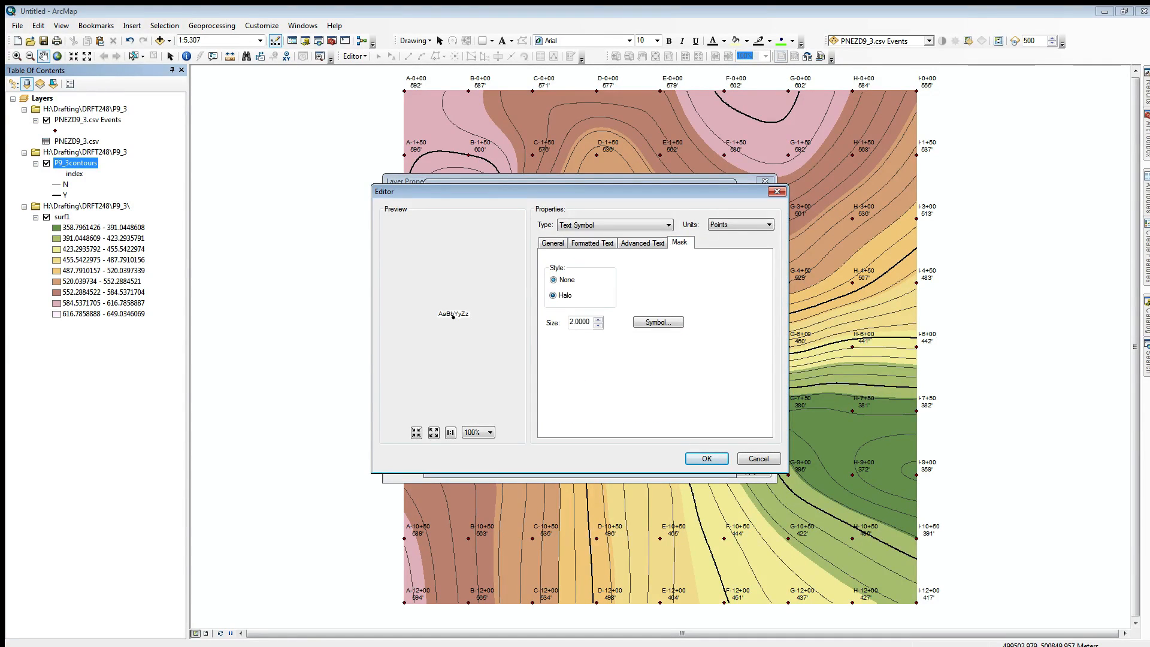
pyautogui.click(707, 458)
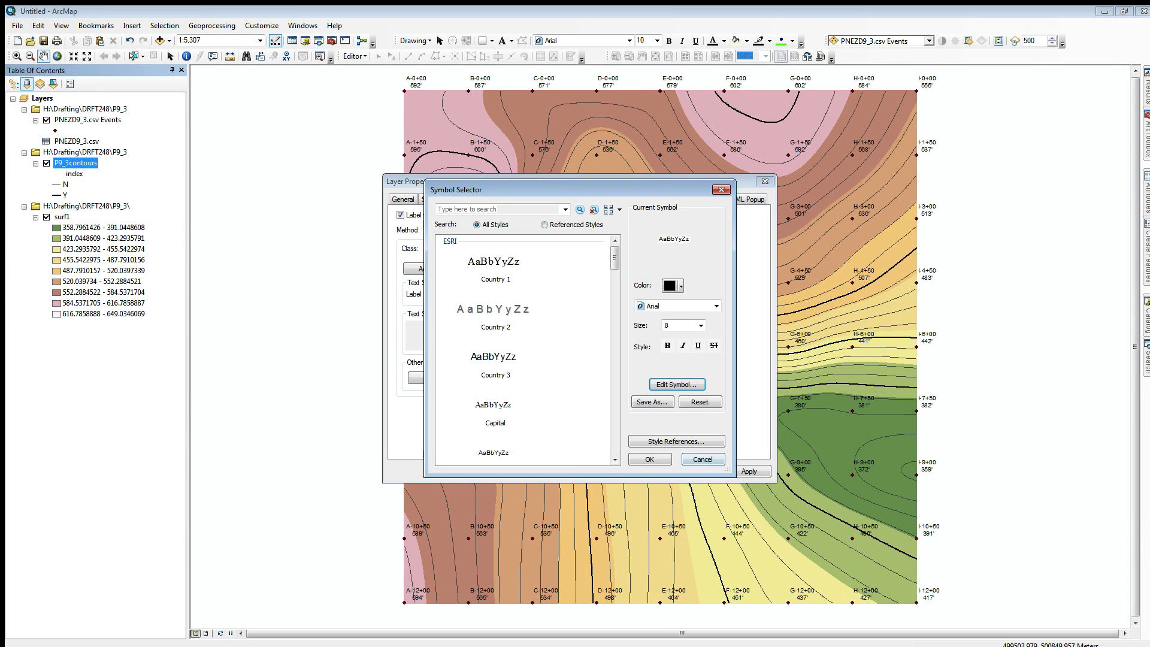
pyautogui.click(650, 459)
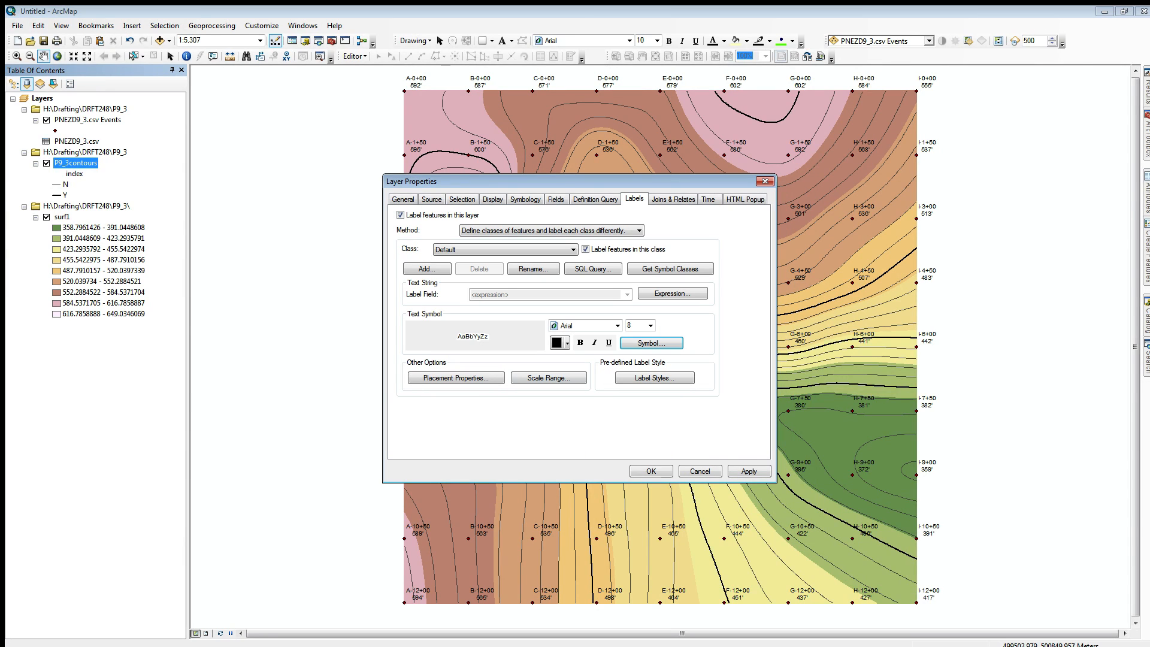
# Place the contour labels on the line instead of above it, and apply the layer properties.
pyautogui.click(455, 377)
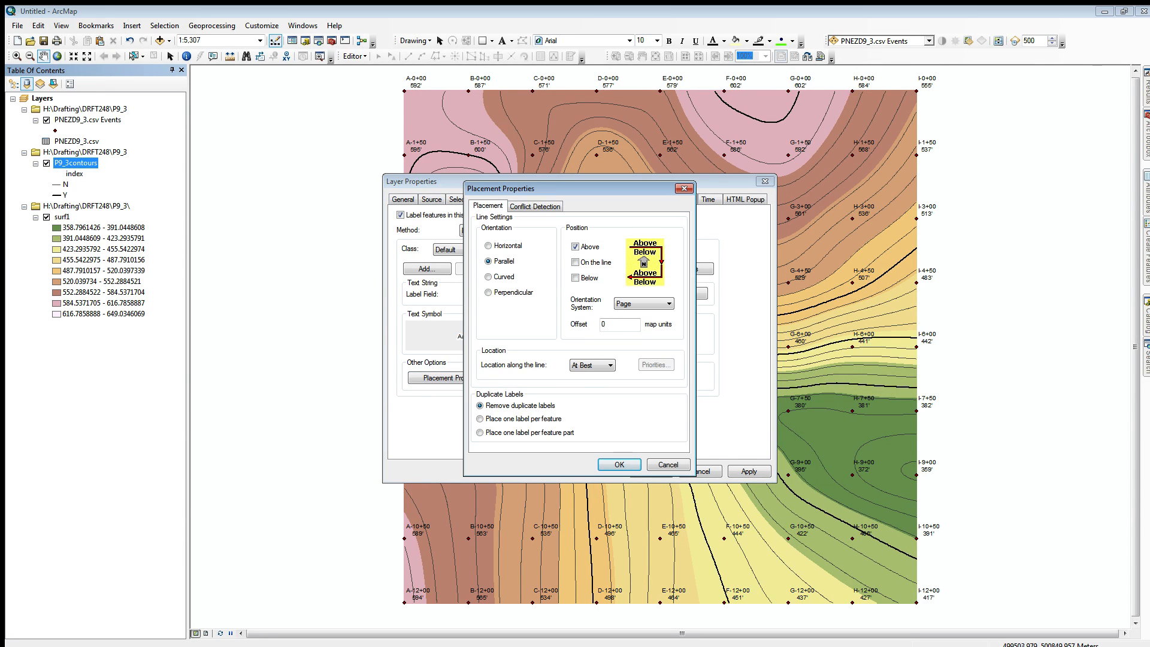
pyautogui.click(576, 262)
pyautogui.click(576, 247)
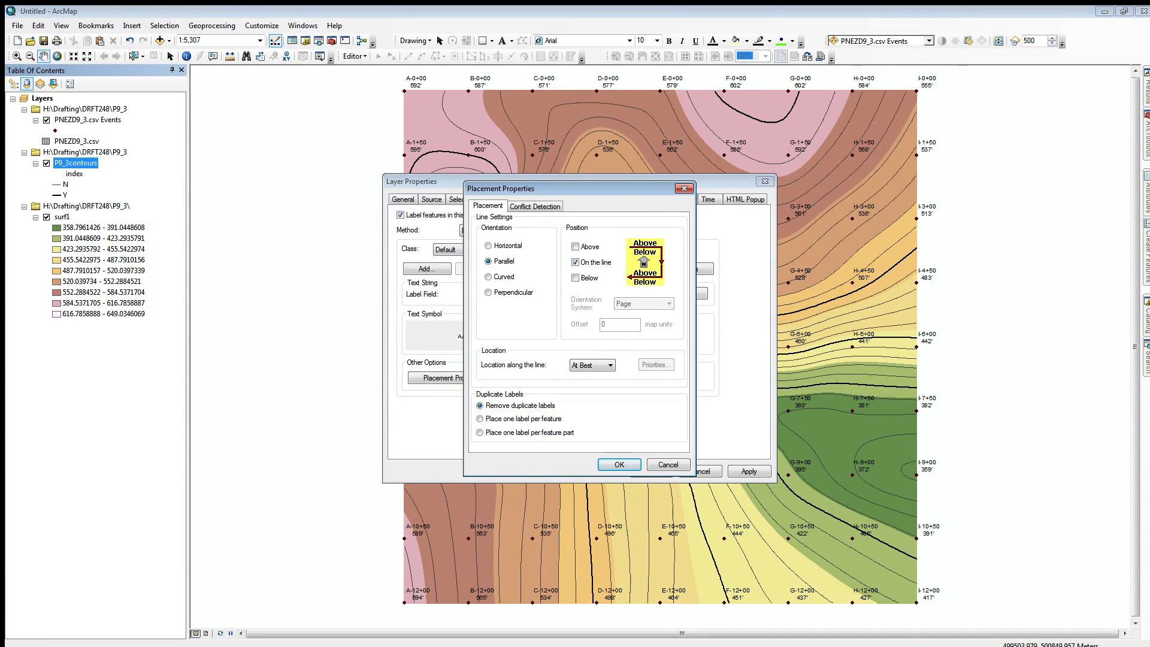
pyautogui.click(619, 465)
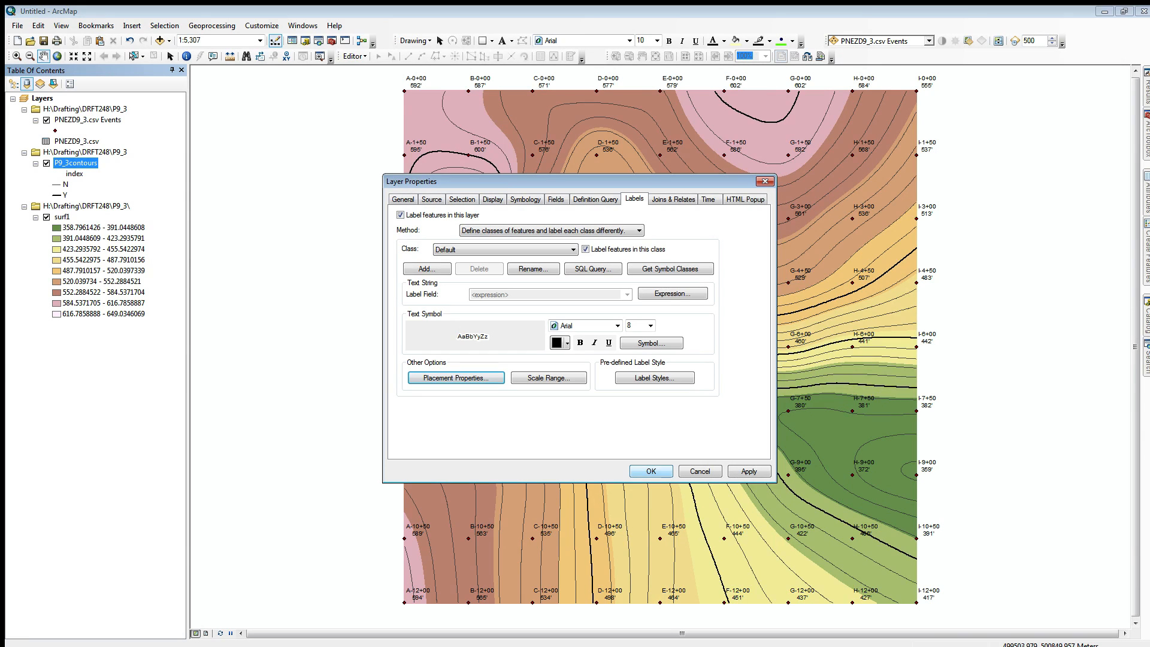
pyautogui.click(651, 471)
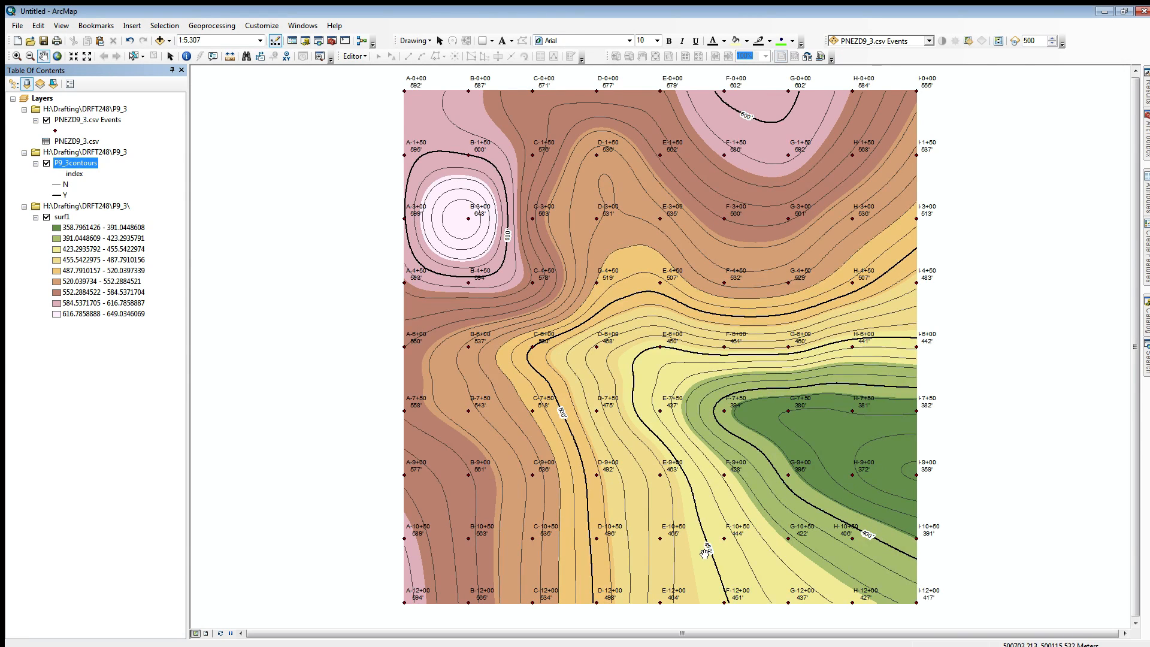
# Hide the surf1 surface layer, and toggle the PNEZD9_3.csv Events points off and back on to inspect the labeled contours.
pyautogui.scroll(-3, 706, 553)
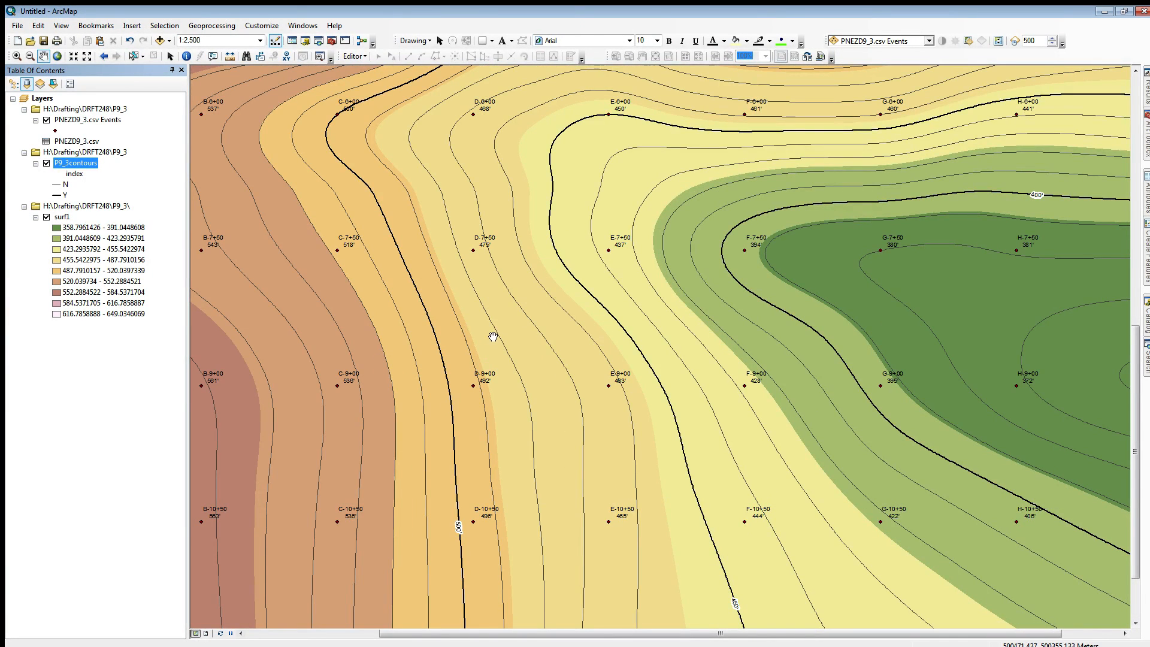
pyautogui.scroll(3, 493, 336)
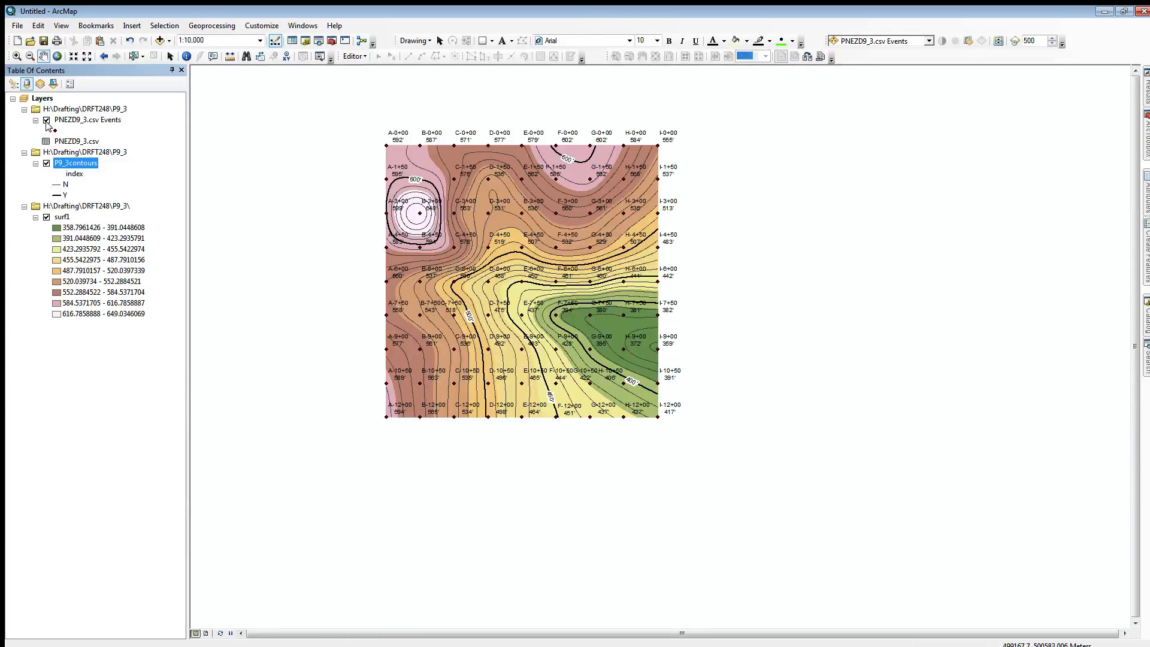
pyautogui.click(47, 120)
pyautogui.click(47, 217)
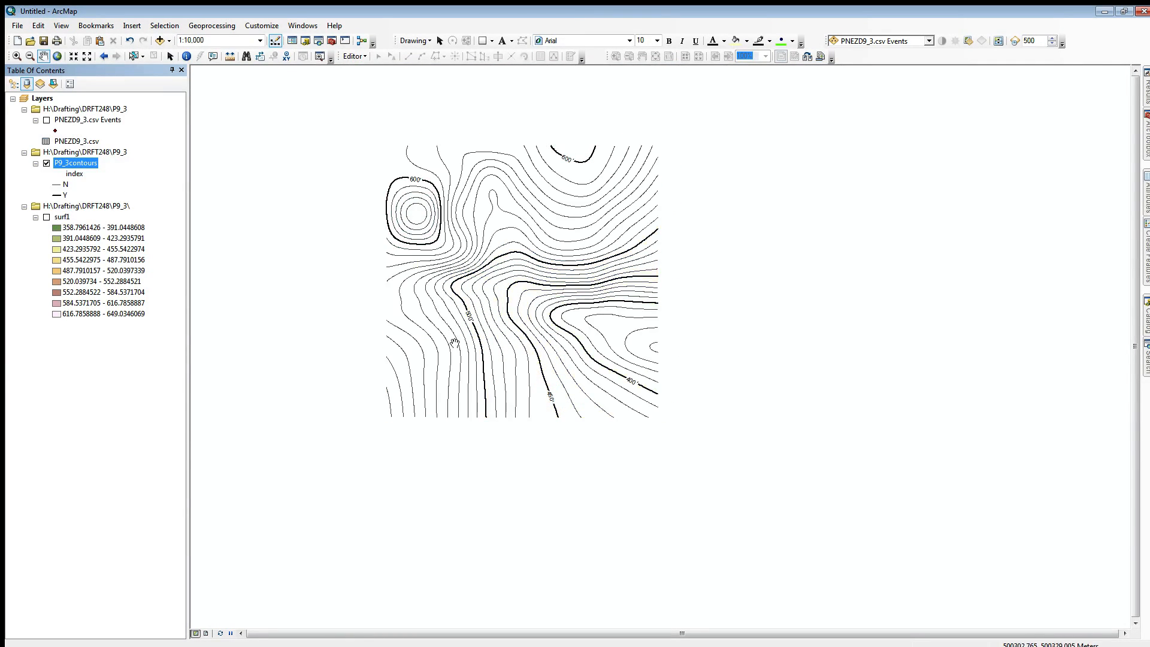
pyautogui.moveTo(454, 342); pyautogui.dragTo(617, 430)
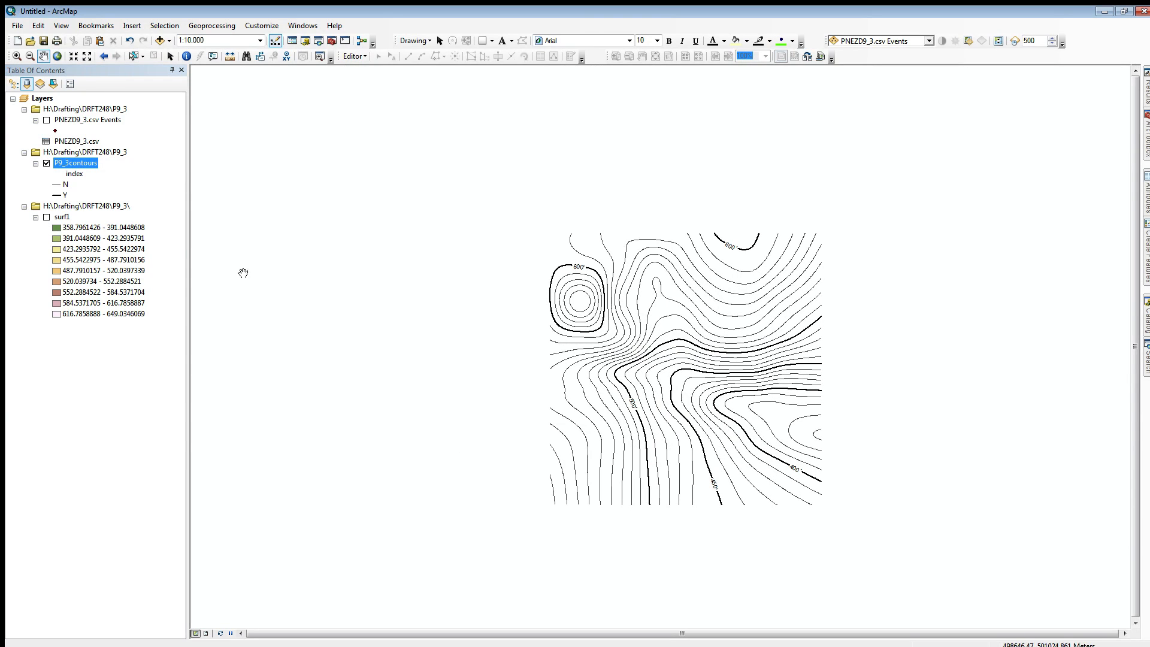
pyautogui.click(46, 120)
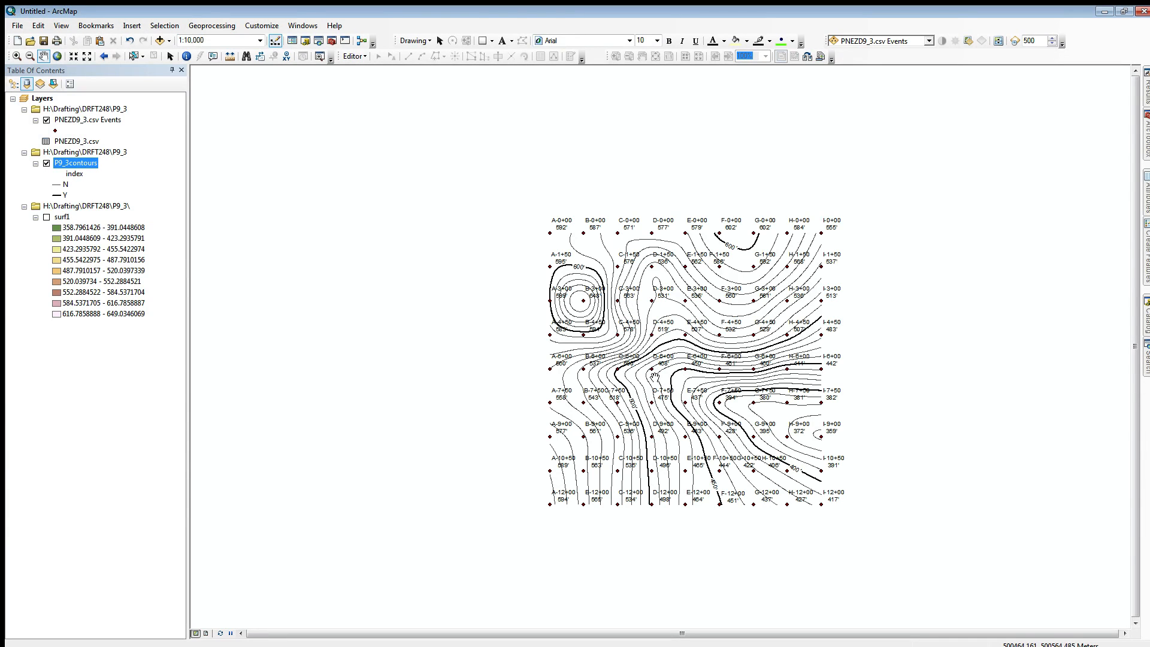
pyautogui.scroll(-2, 655, 378)
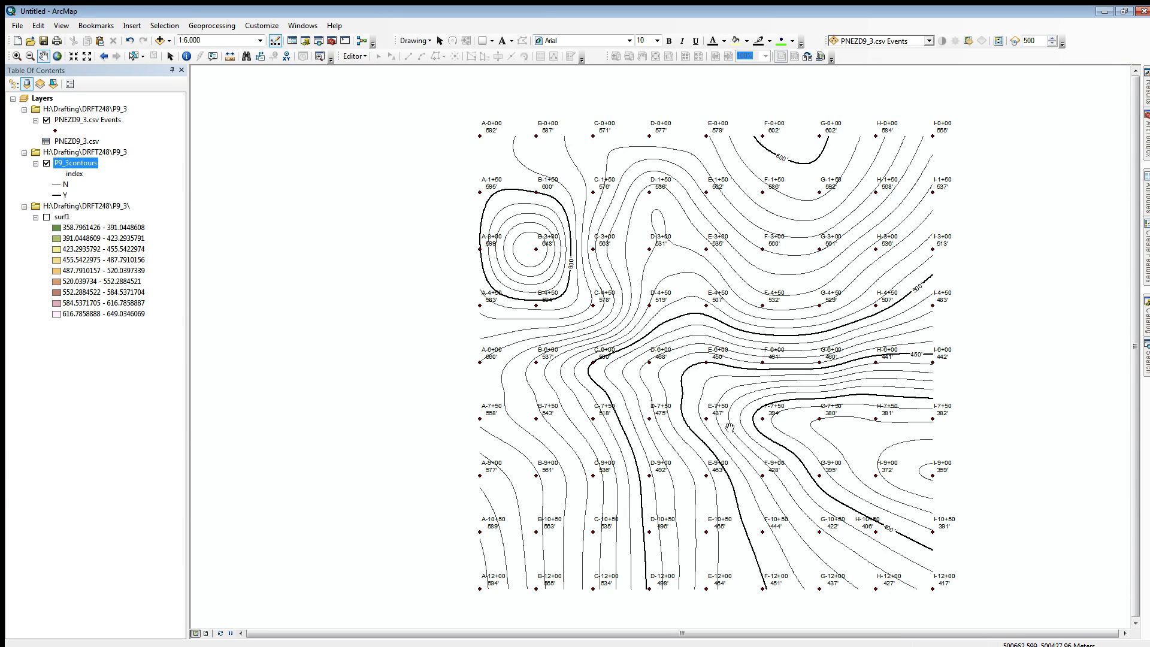
# Switch to the page layout and enlarge the data frame to fill the page out to its margins.
pyautogui.click(206, 633)
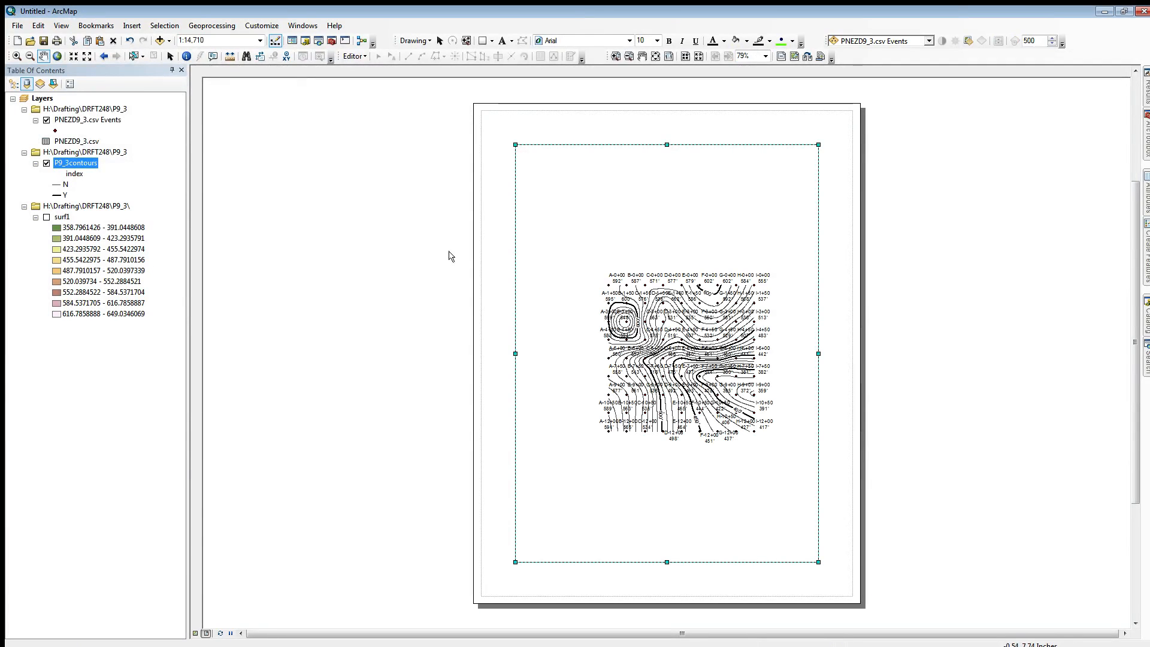
pyautogui.moveTo(498, 127); pyautogui.dragTo(483, 112)
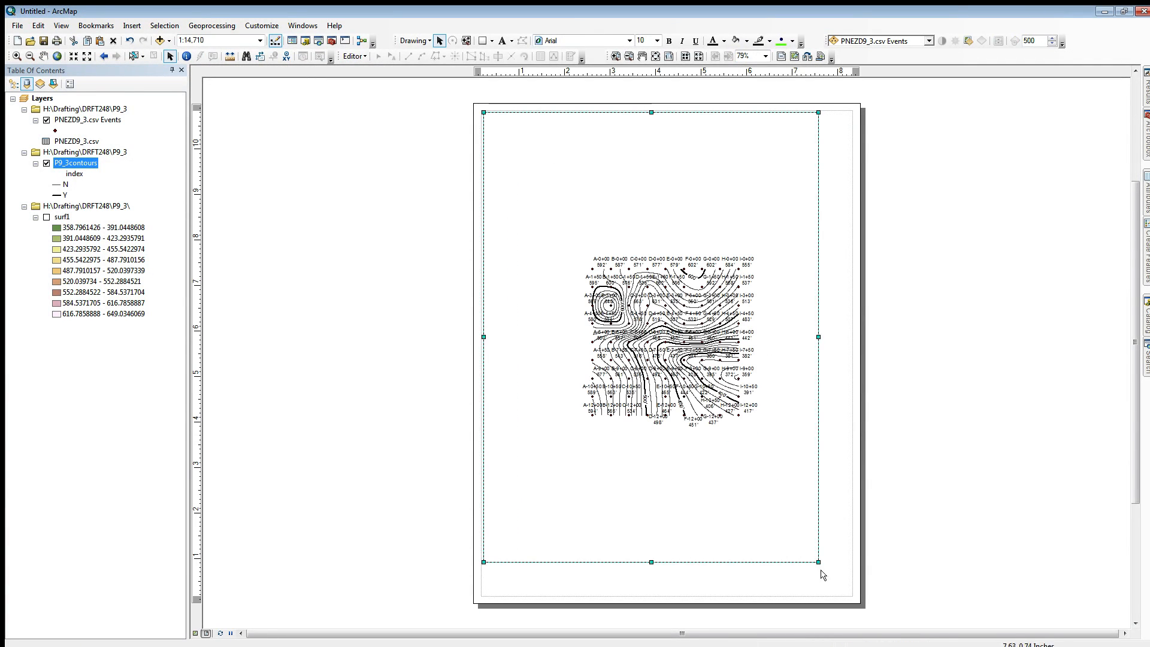
pyautogui.moveTo(818, 562); pyautogui.dragTo(853, 599)
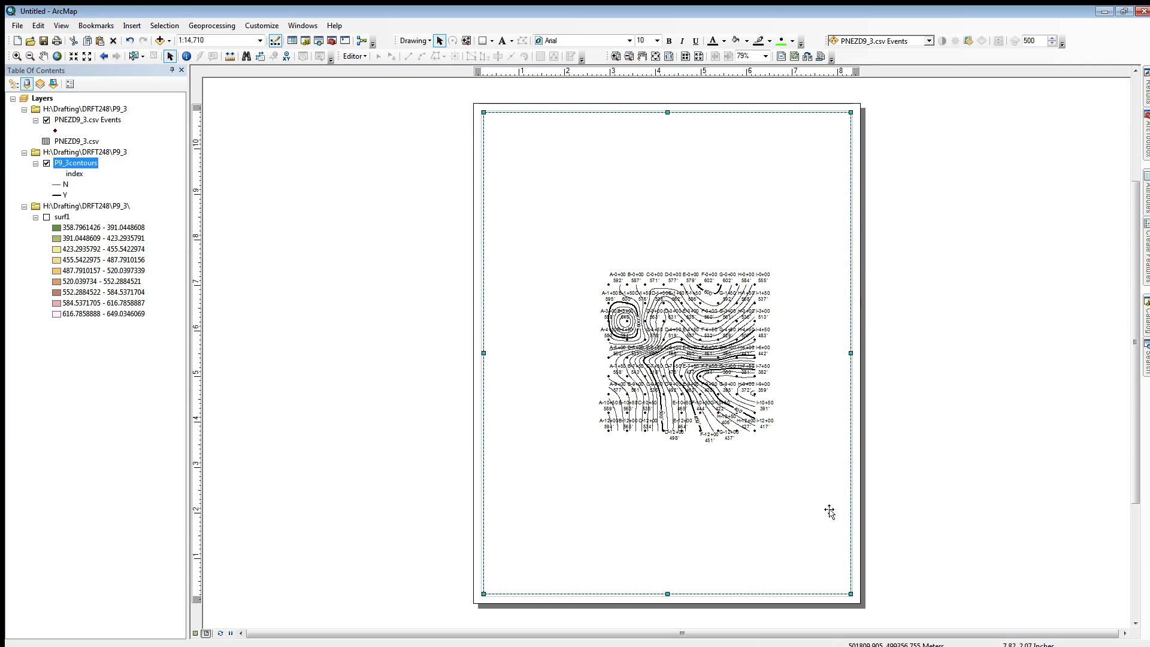
# Set the layout's map scale to 1:1,200.
pyautogui.click(217, 39)
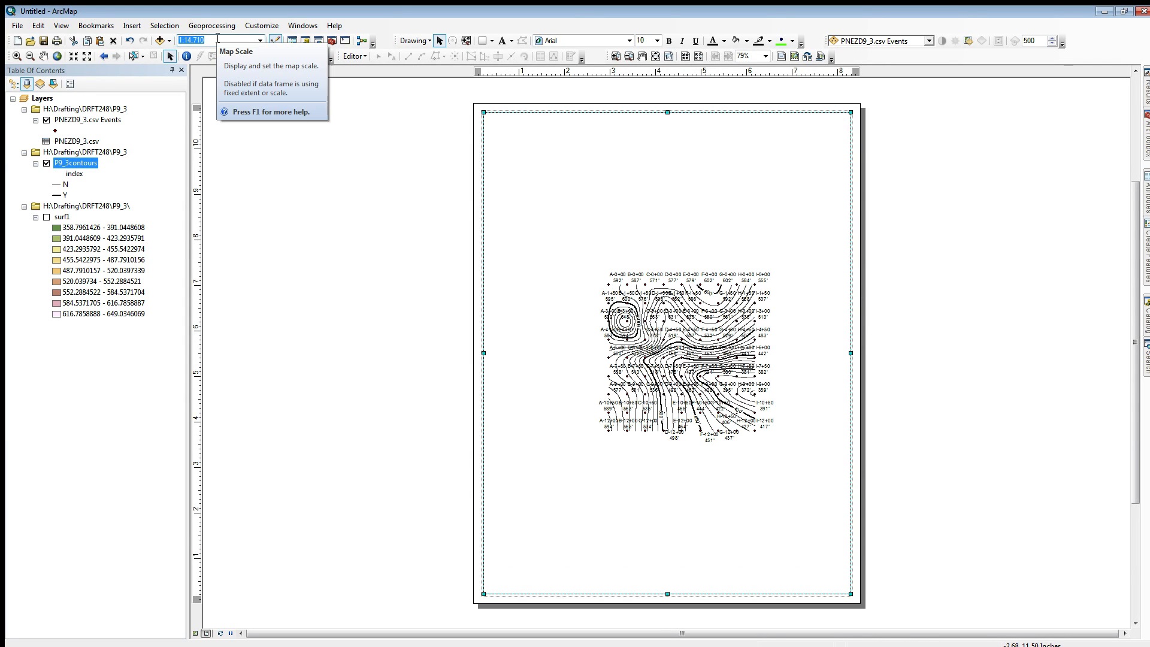
pyautogui.write('1200')
pyautogui.press('Return')
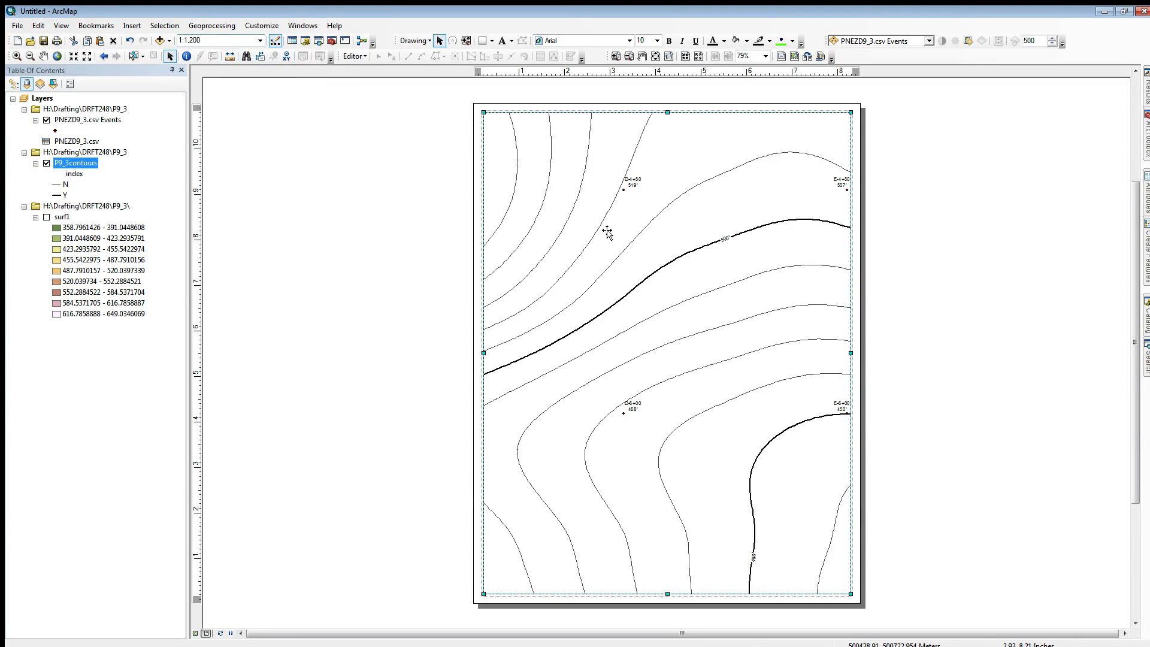
# Set the layout's map scale to 1:2,400.
pyautogui.click(207, 41)
pyautogui.moveTo(205, 40); pyautogui.dragTo(160, 41)
pyautogui.write('20')
pyautogui.write('4')
pyautogui.write('00')
pyautogui.press('Return')
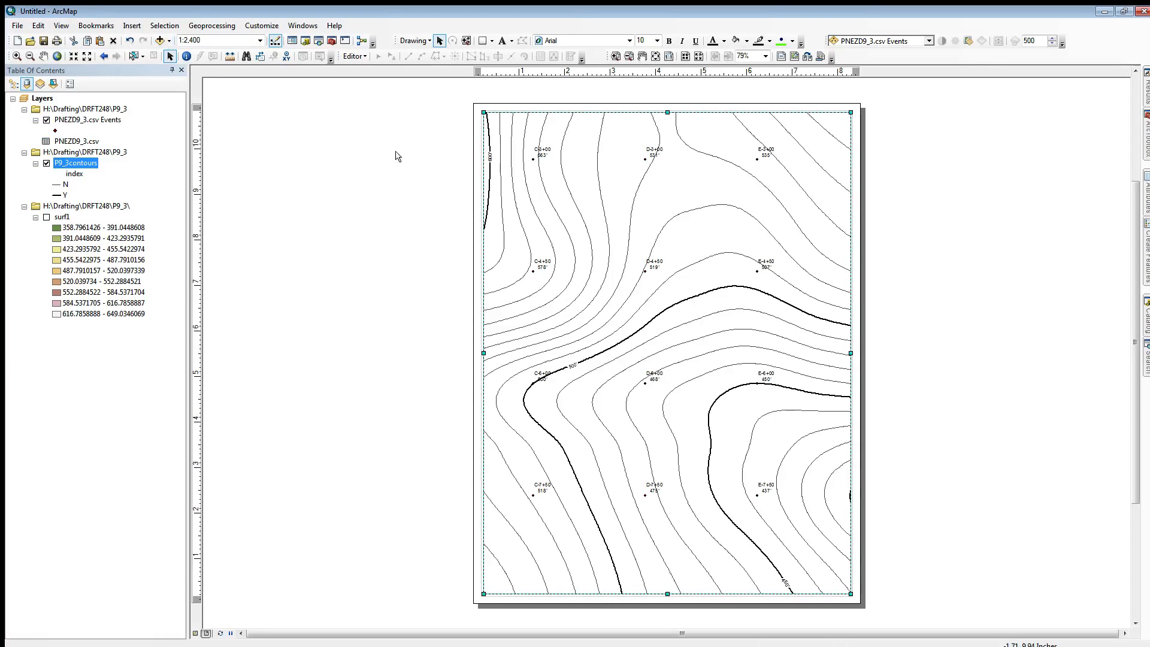
# Set the layout's map scale to 1:4,800.
pyautogui.click(210, 40)
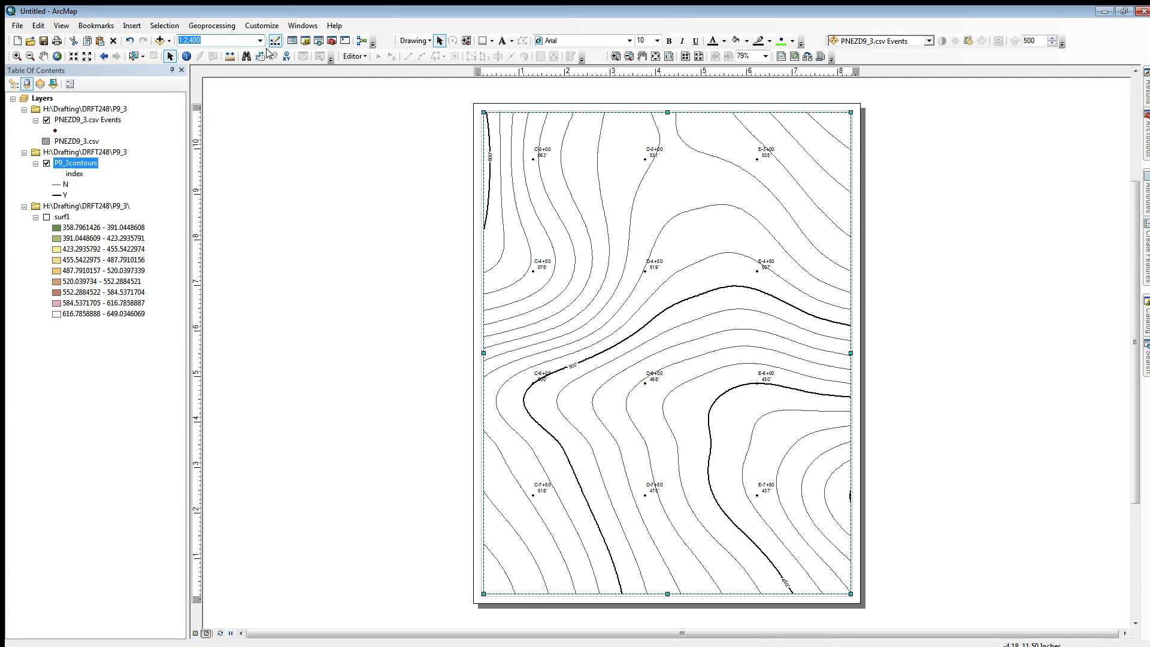
pyautogui.write('4800')
pyautogui.press('Return')
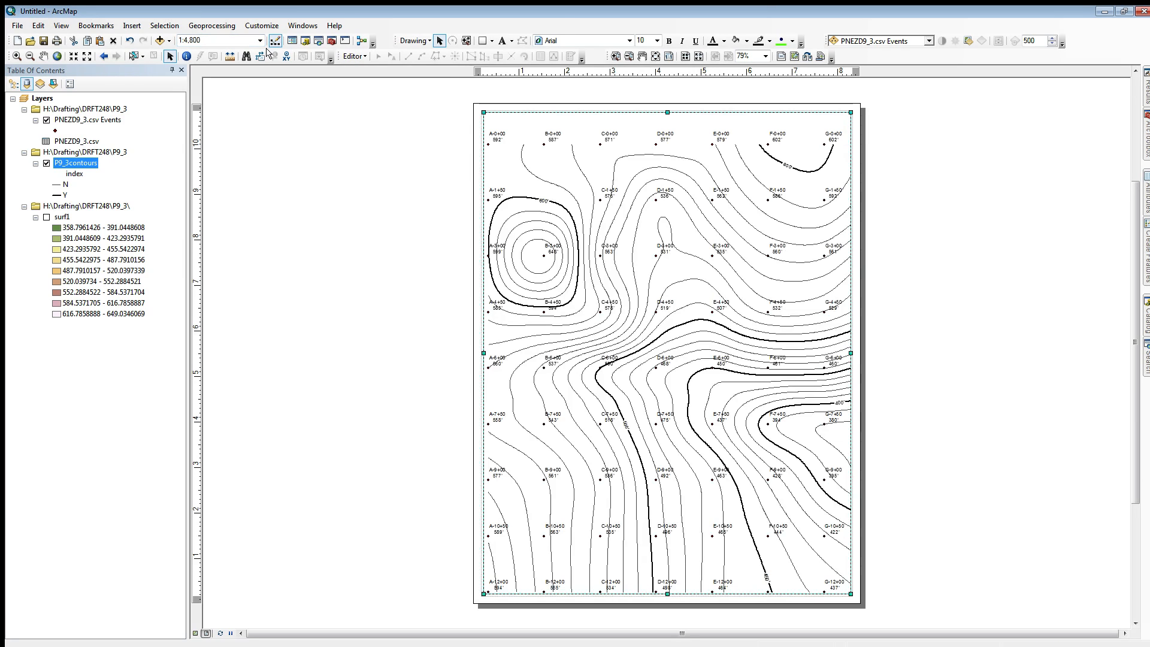
# Set the layout's map scale to 1:12,000.
pyautogui.click(207, 40)
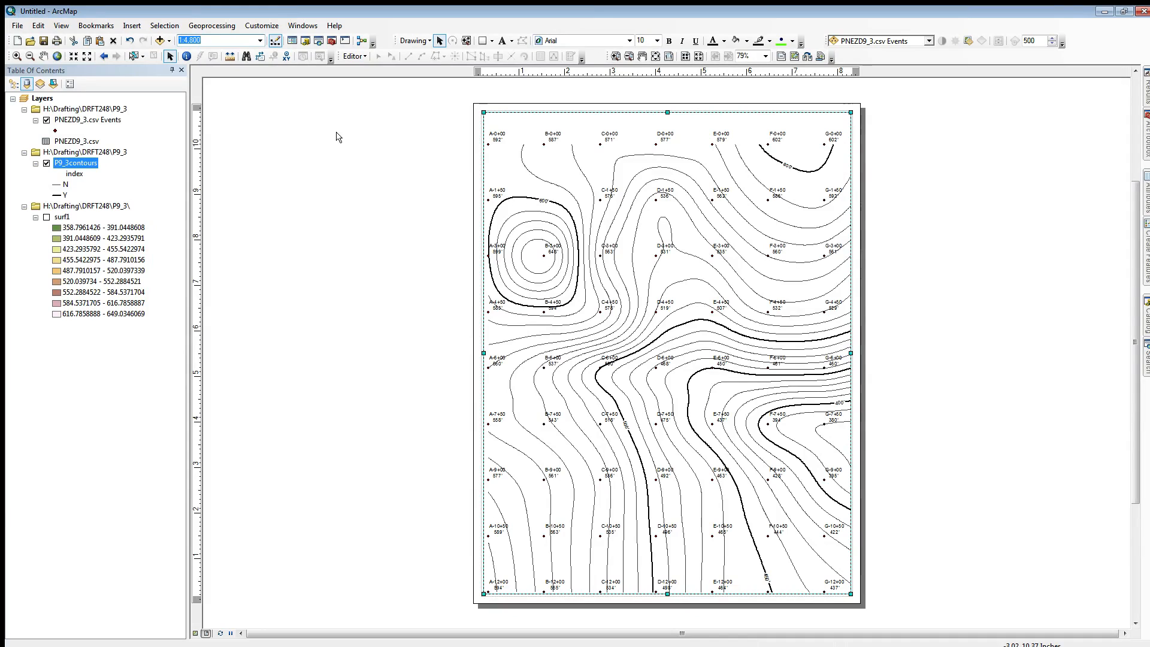
pyautogui.write('12000')
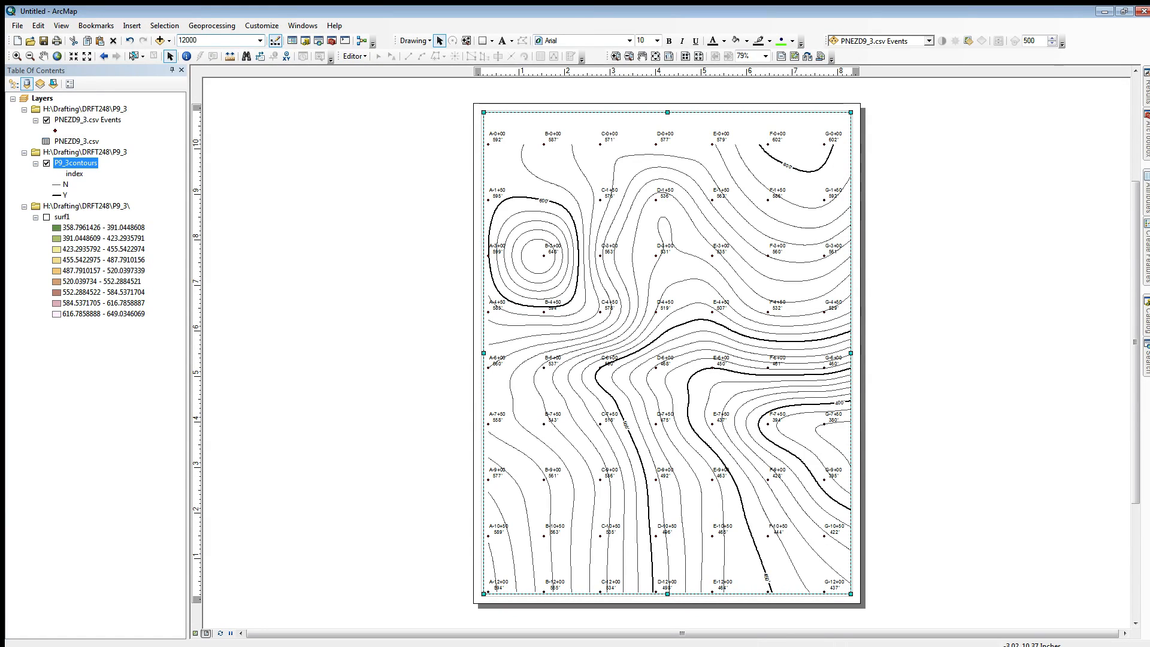
pyautogui.press('Return')
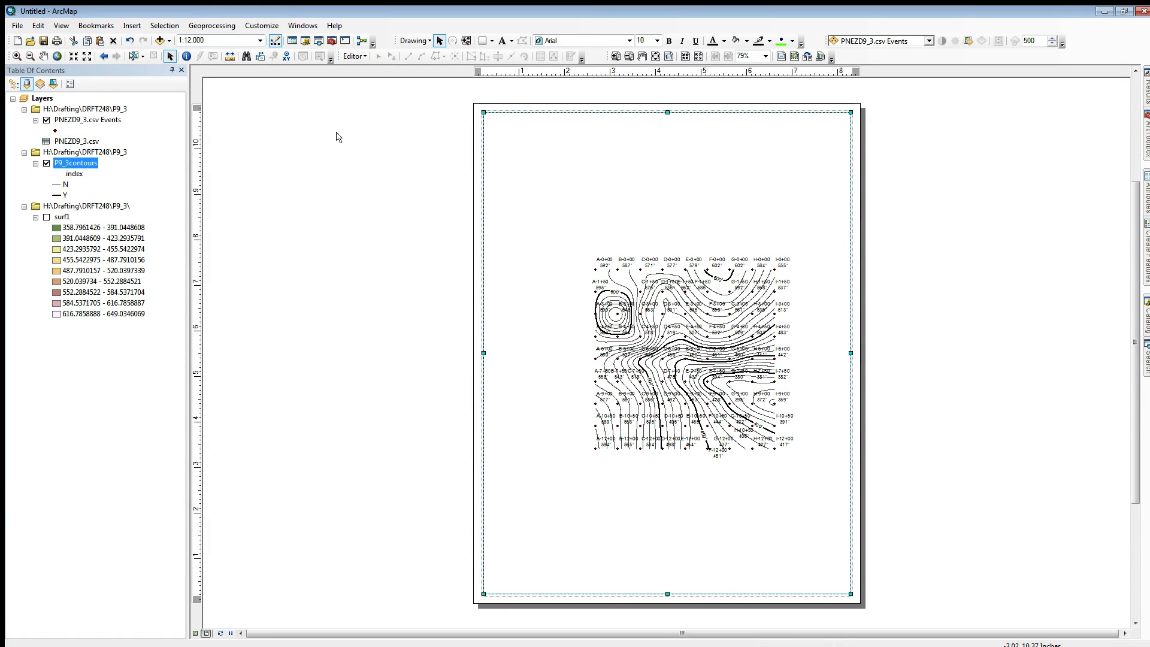
# Set the layout's map scale to 1:7,200 and shift the contour map into the upper part of the data frame, roughly centered across it.
pyautogui.click(209, 41)
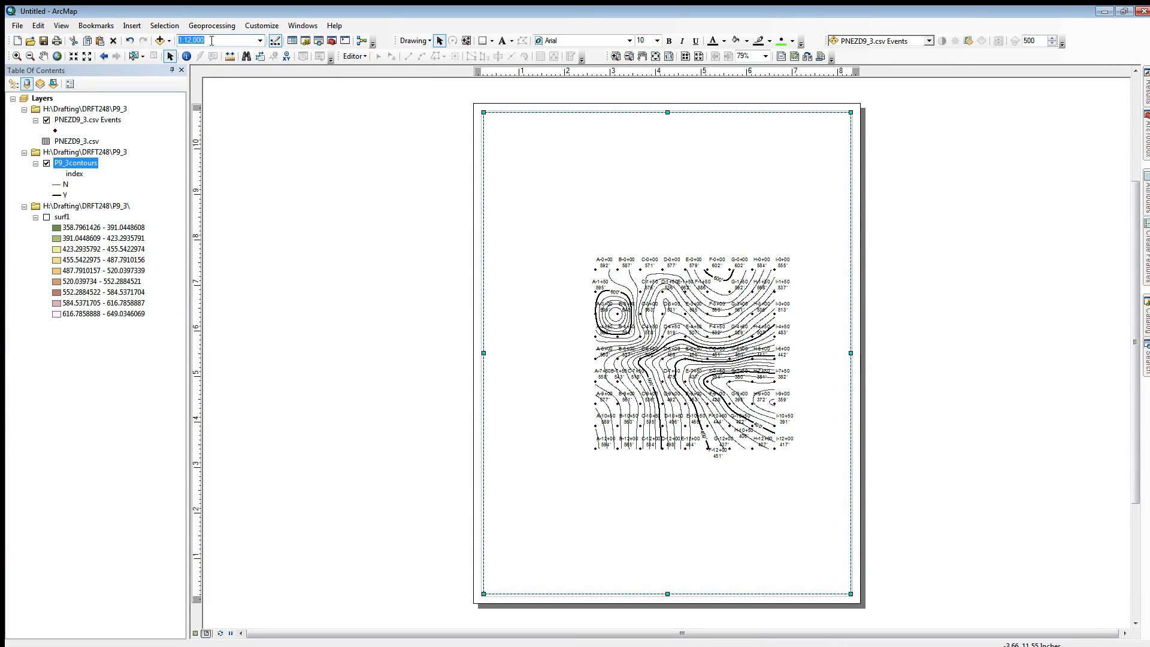
pyautogui.write('7200')
pyautogui.press('Return')
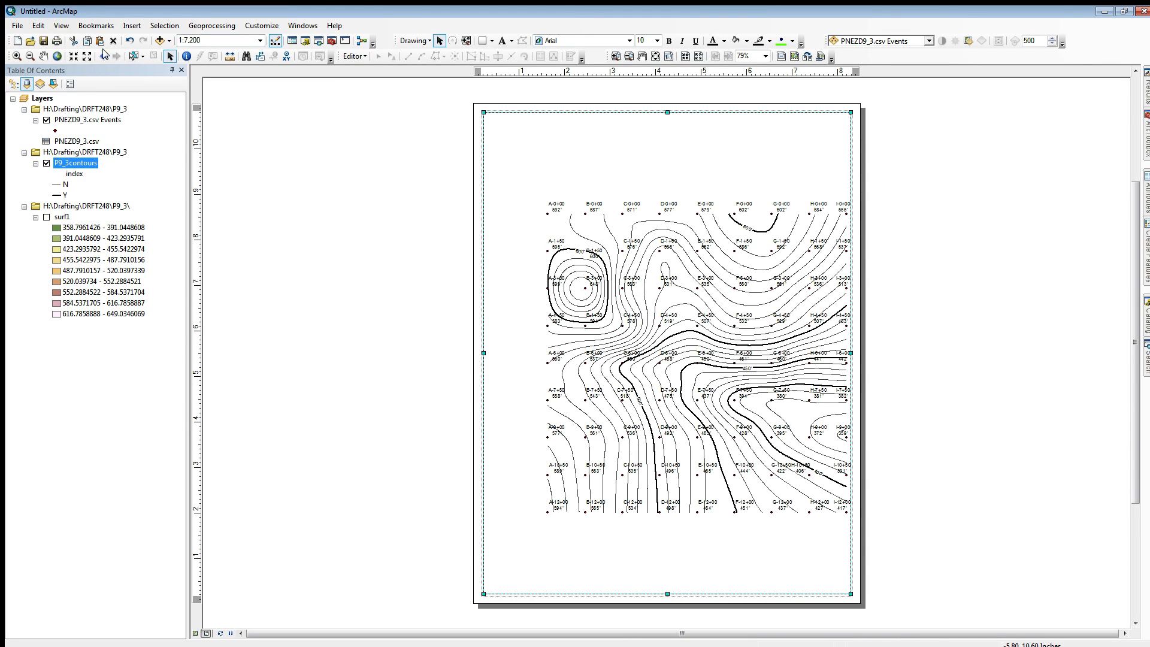
pyautogui.click(43, 55)
pyautogui.moveTo(748, 393); pyautogui.dragTo(714, 327)
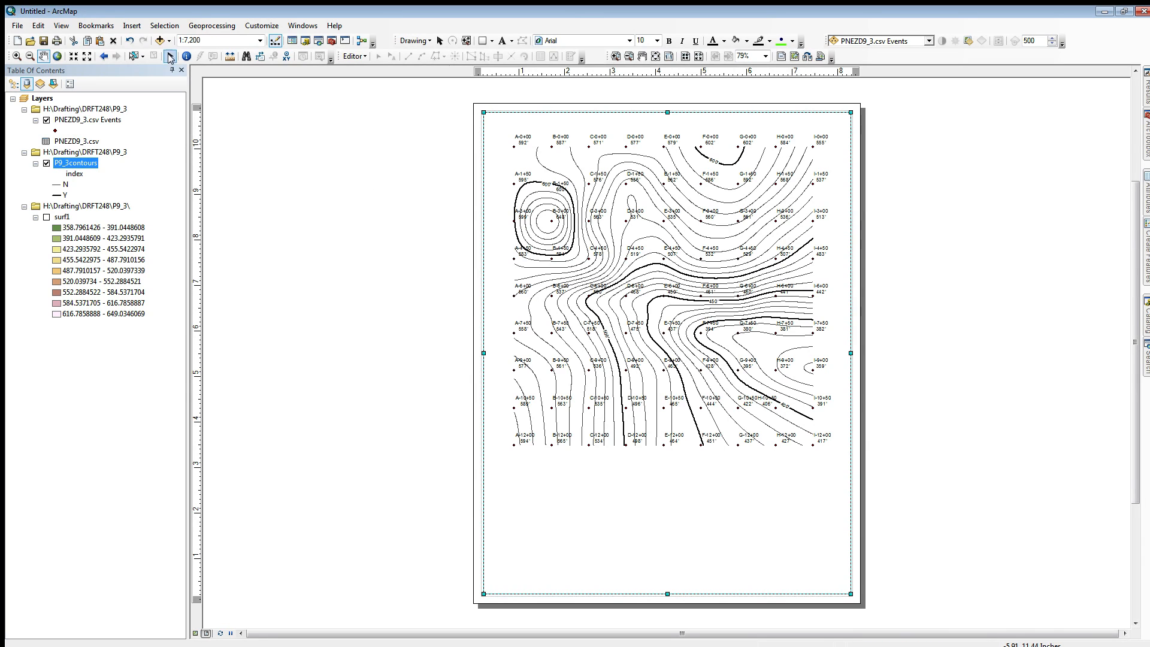
# Insert the map title "Problem 9-3" and place it just above the contour map, inside the data frame's upper edge.
pyautogui.click(131, 25)
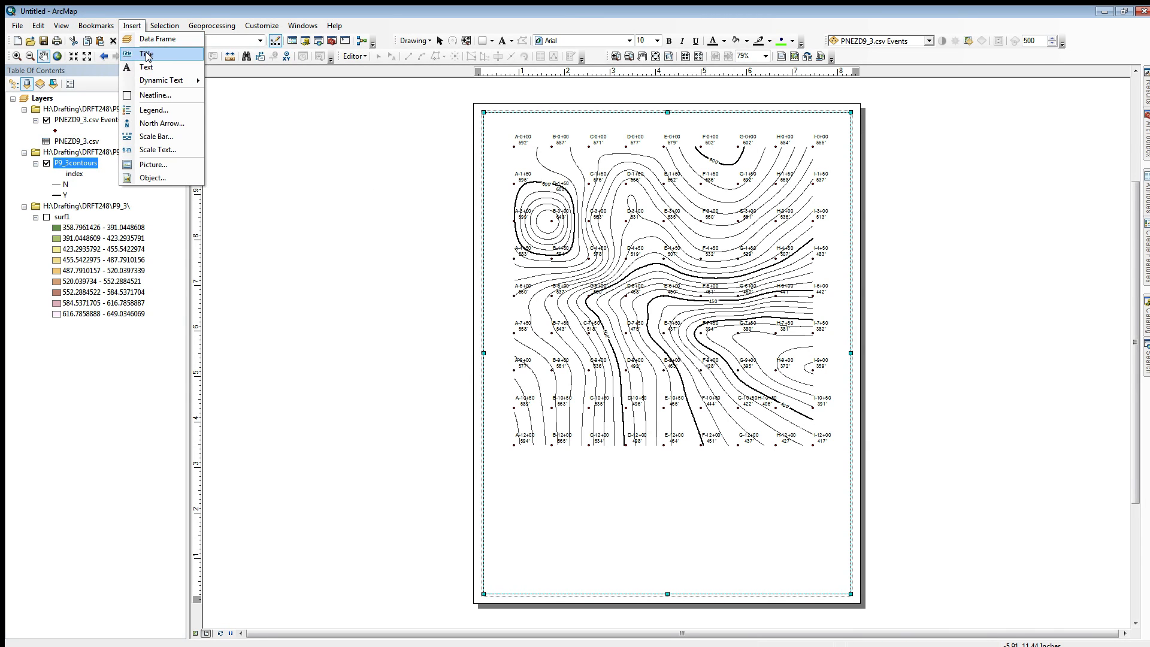
pyautogui.click(141, 50)
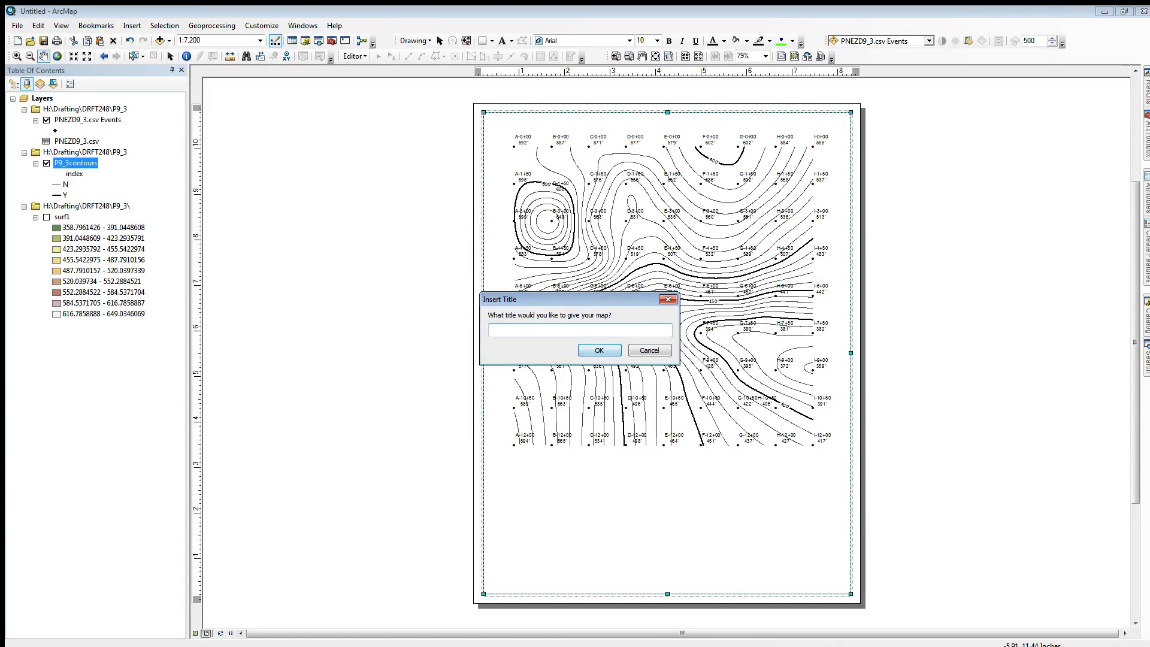
pyautogui.write('Problem 9-3')
pyautogui.press('Return')
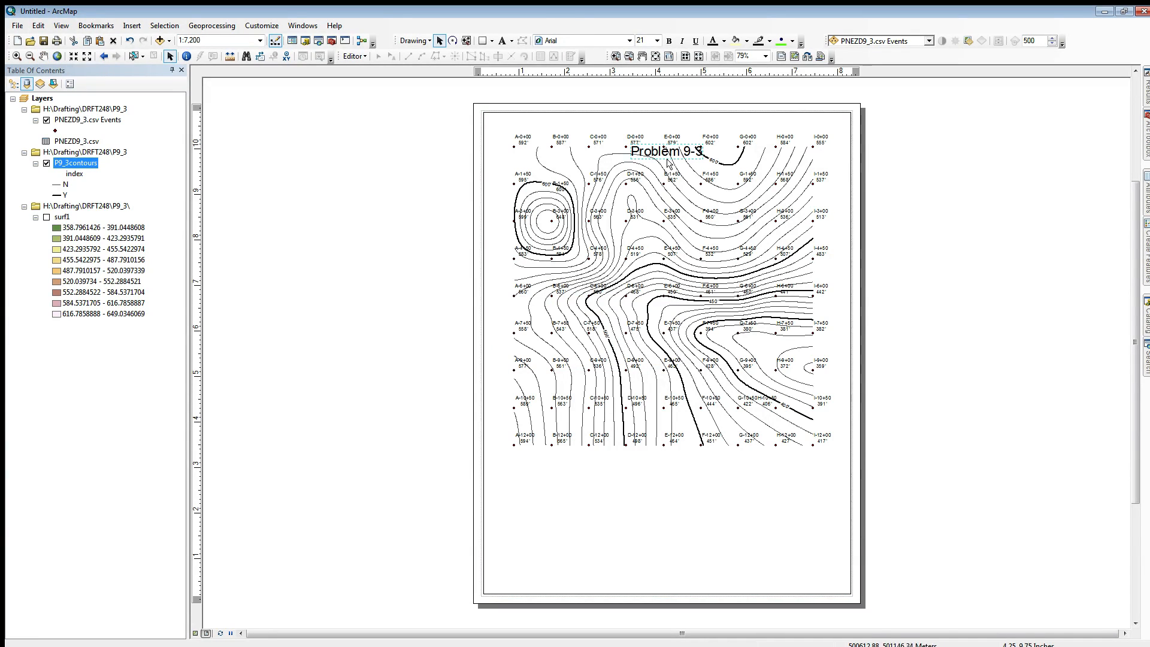
pyautogui.moveTo(668, 153); pyautogui.dragTo(660, 127)
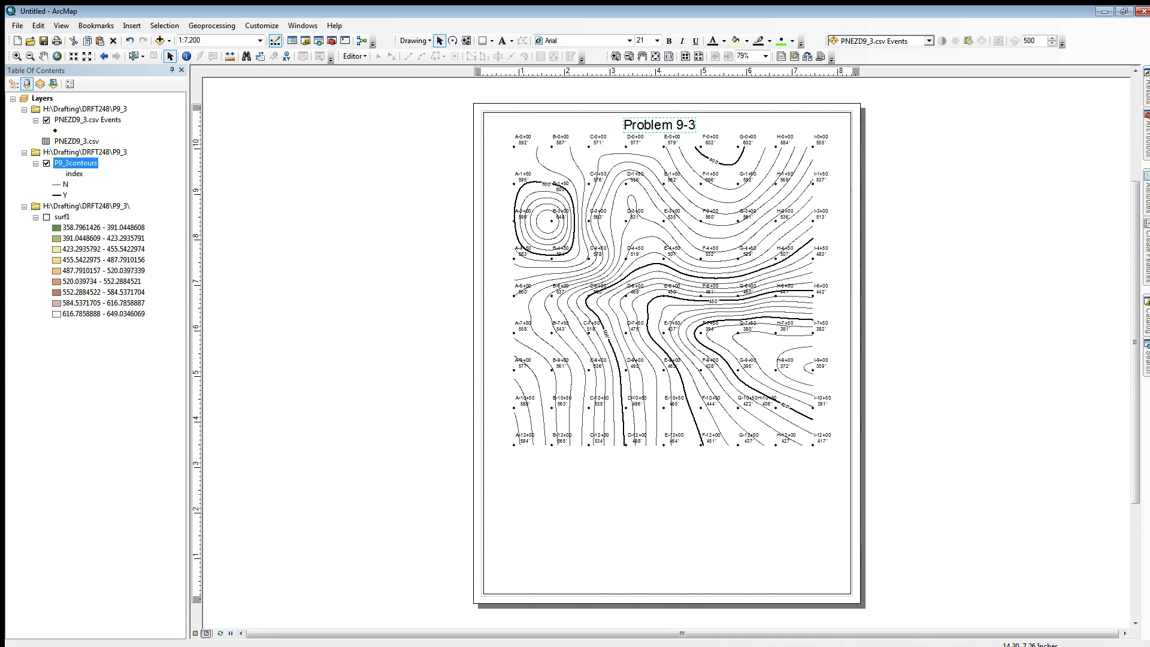